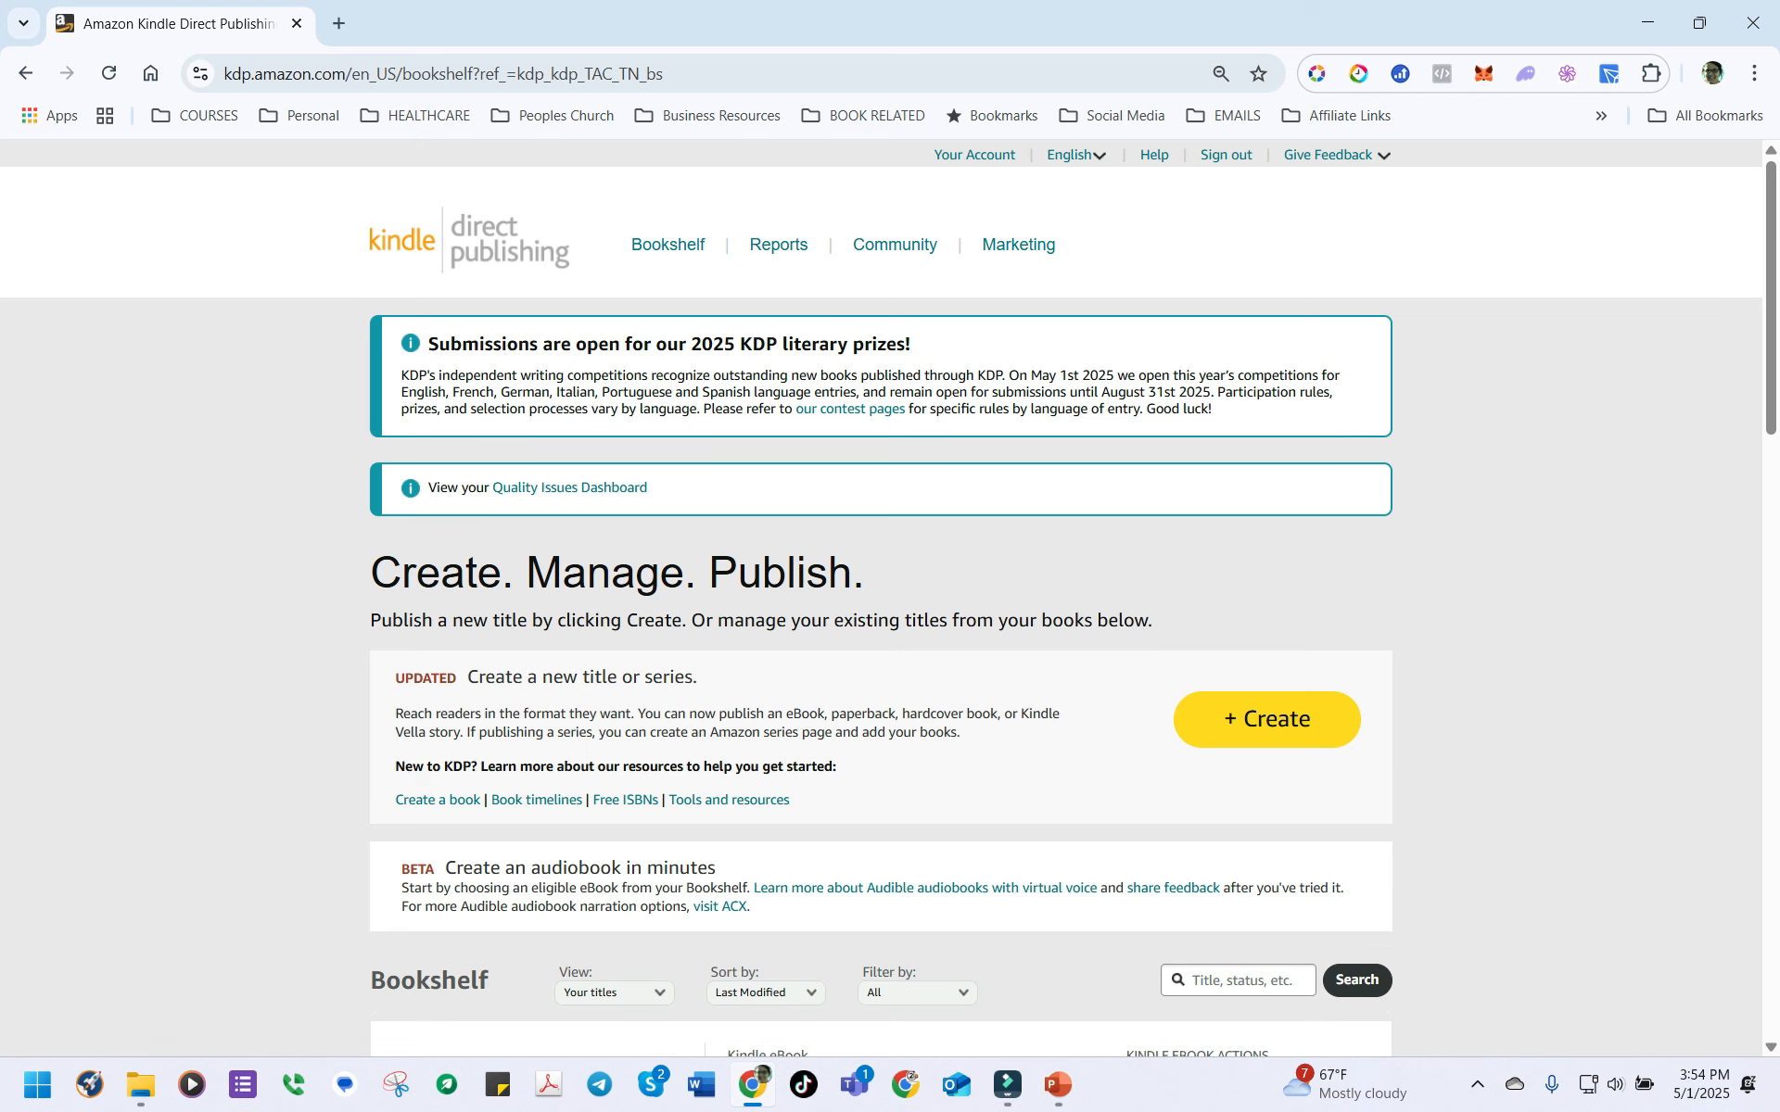
Step: Start creating a hardcover edition for the TEST-Self-Editing draft title on the Bookshelf
{"action": "scroll", "coordinate": [881, 598], "scroll_direction": "down", "scroll_amount": 7}
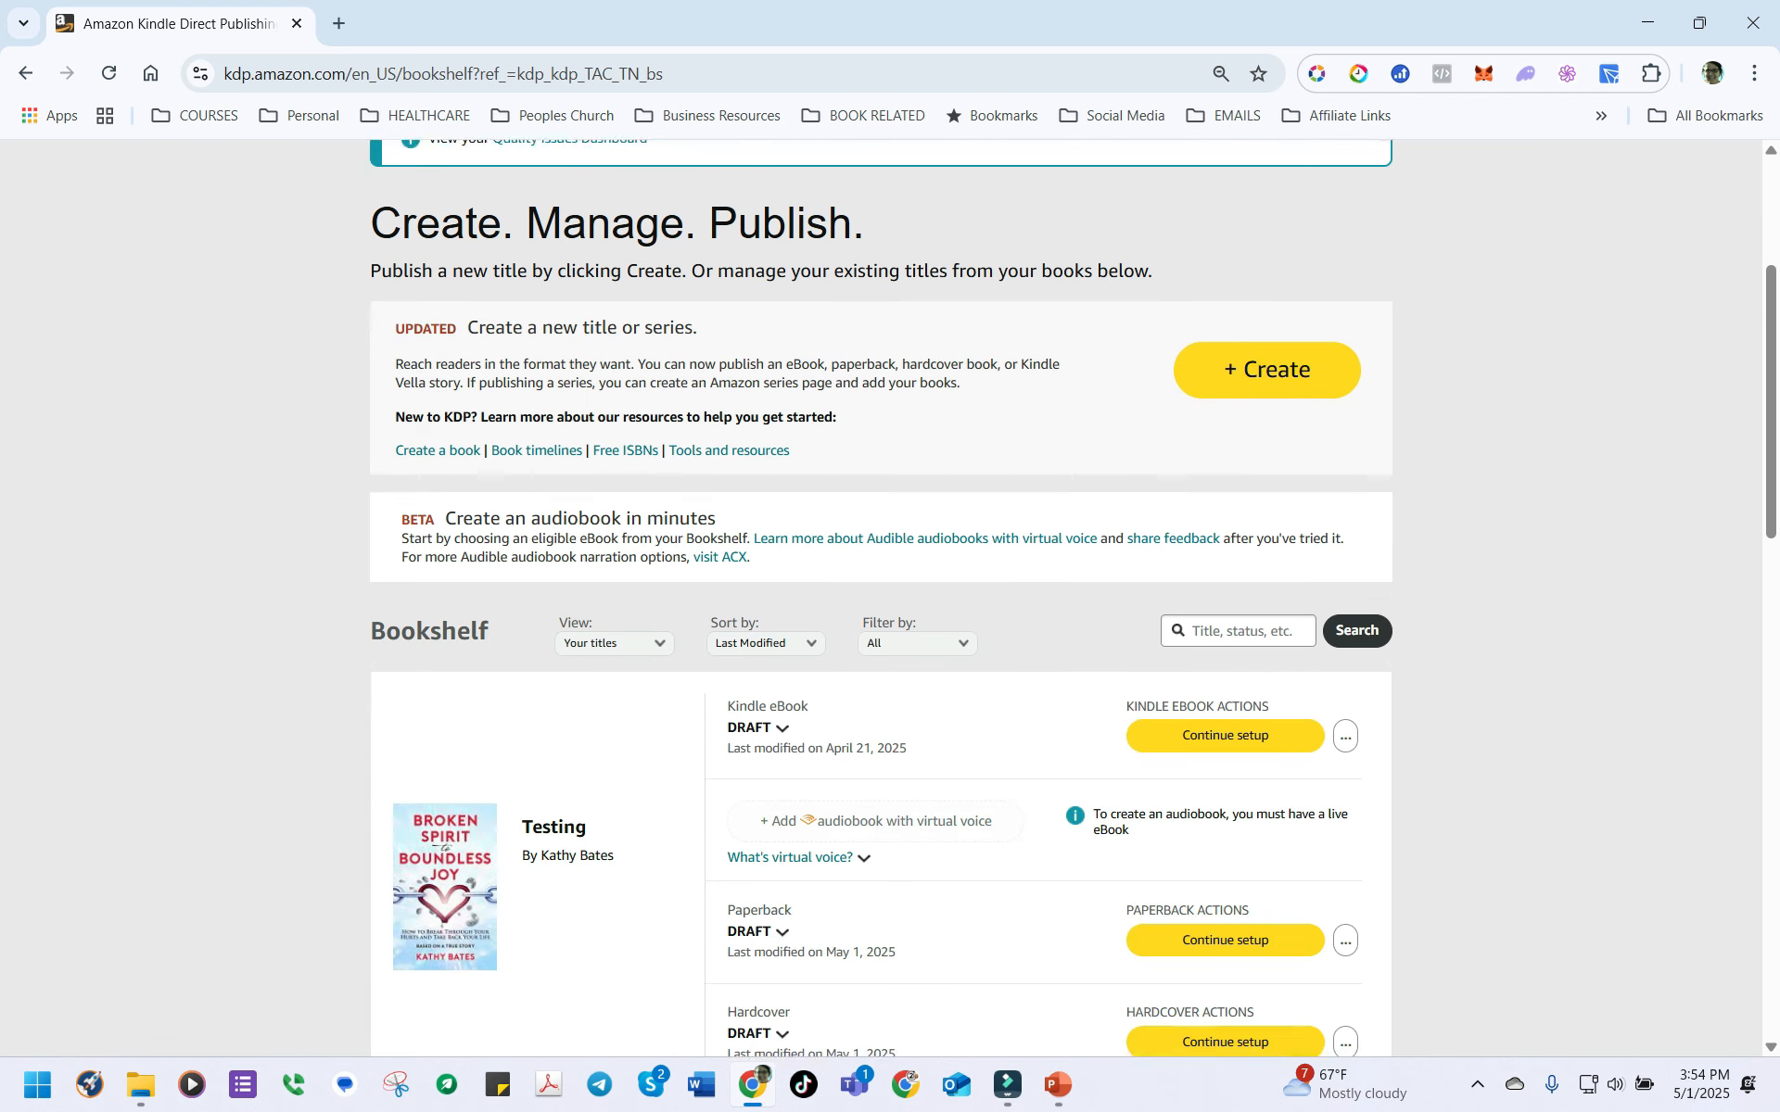
{"action": "scroll", "coordinate": [880, 598], "scroll_direction": "down", "scroll_amount": 6}
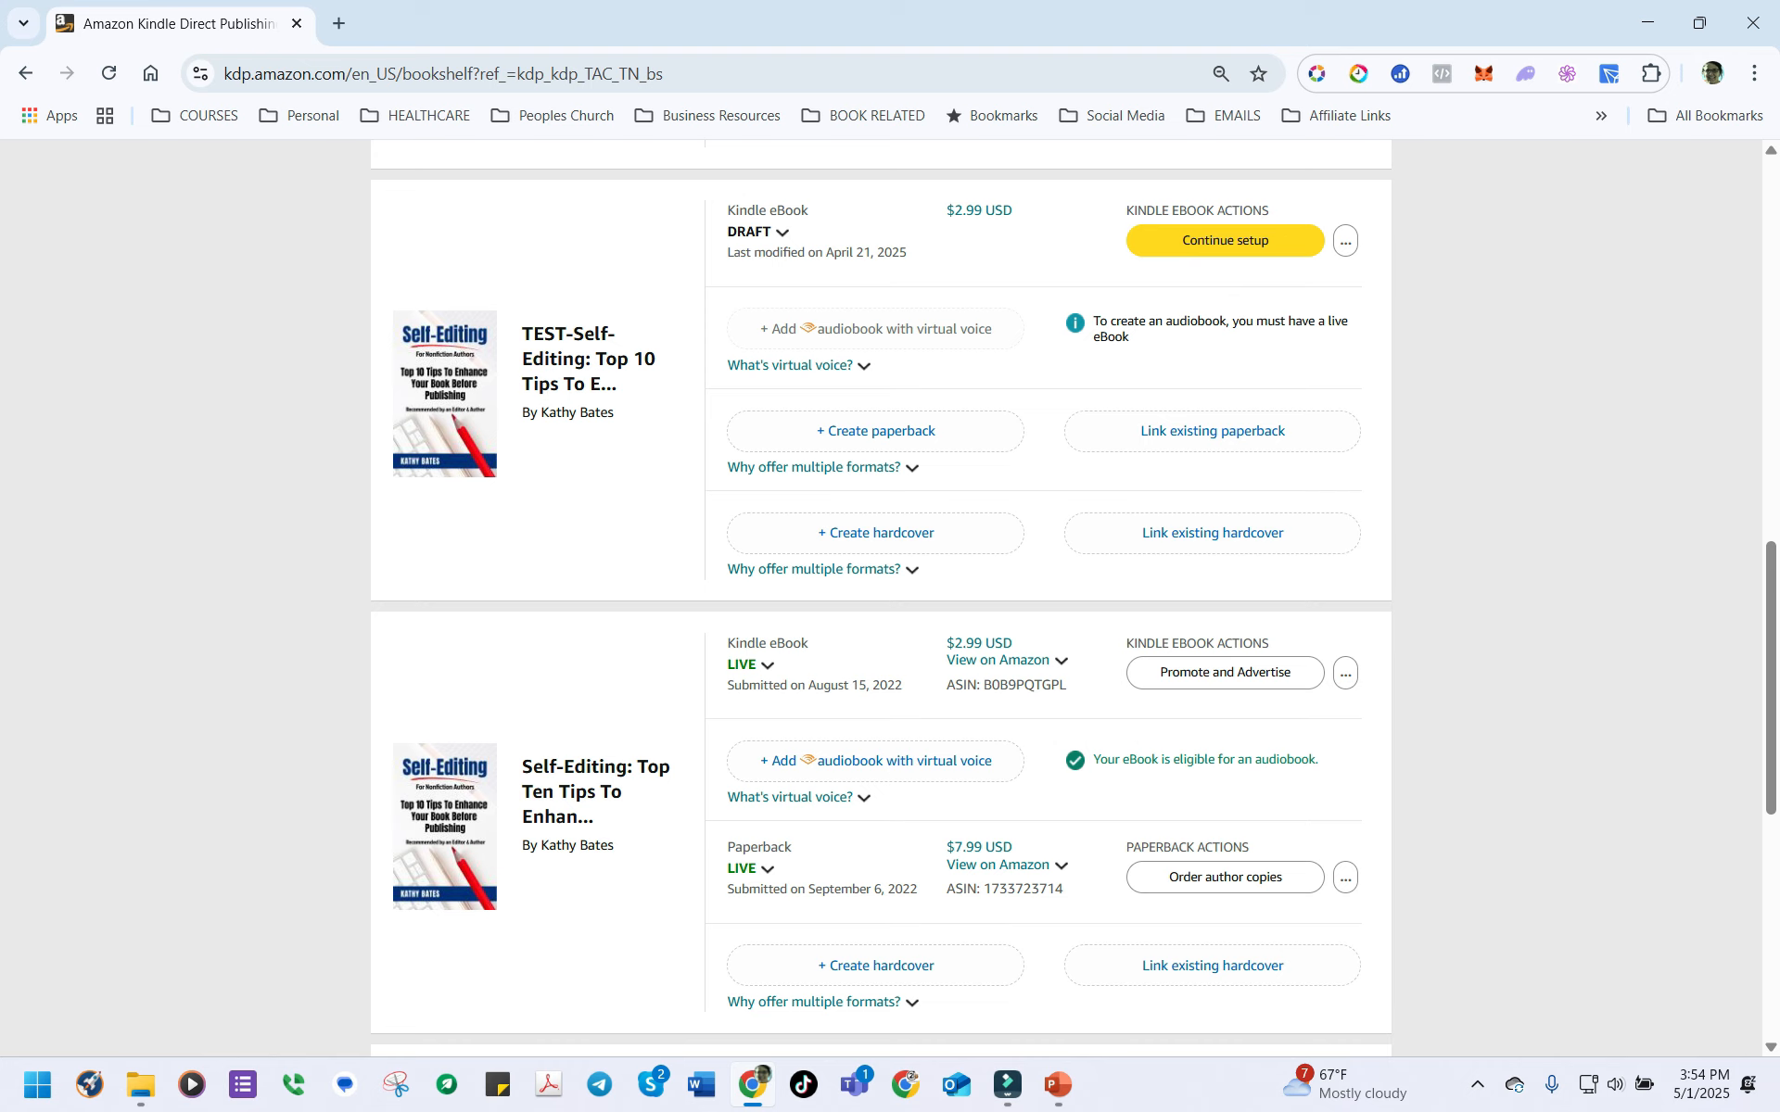
{"action": "scroll", "coordinate": [880, 598], "scroll_direction": "up", "scroll_amount": 1}
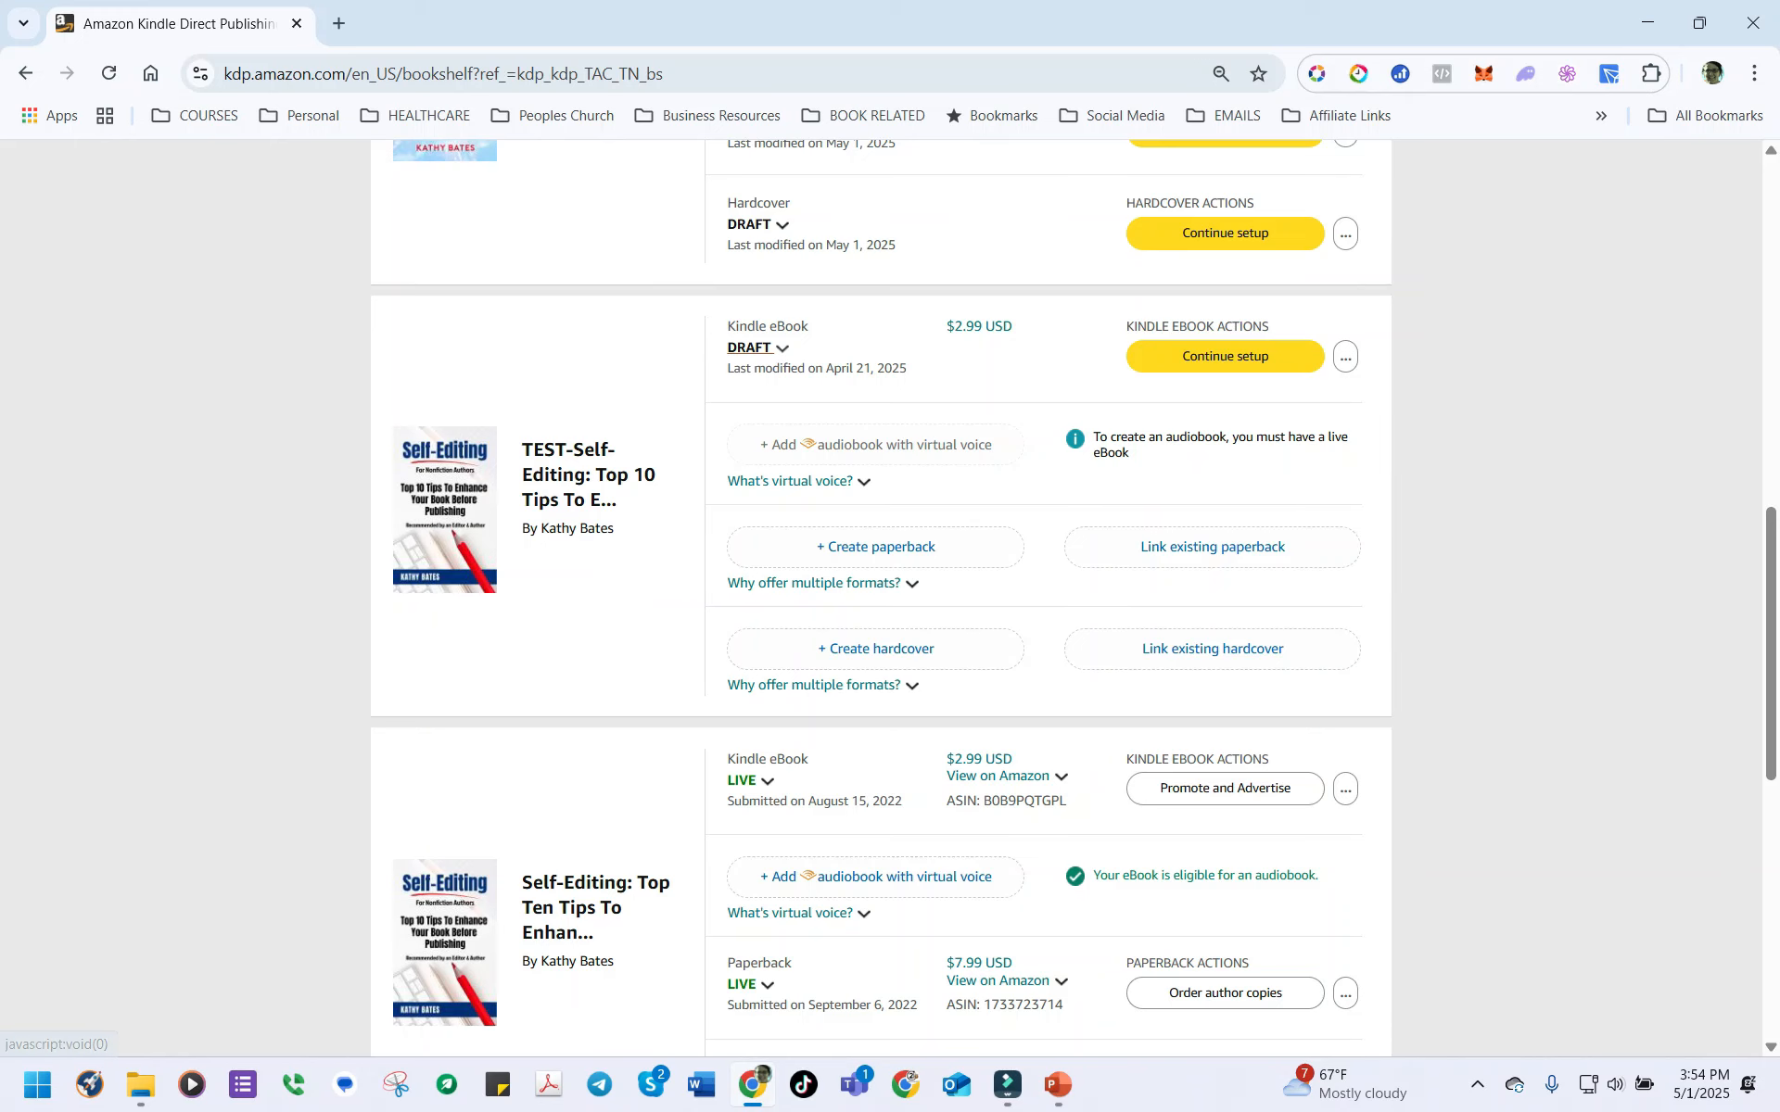
{"action": "left_click", "coordinate": [749, 347]}
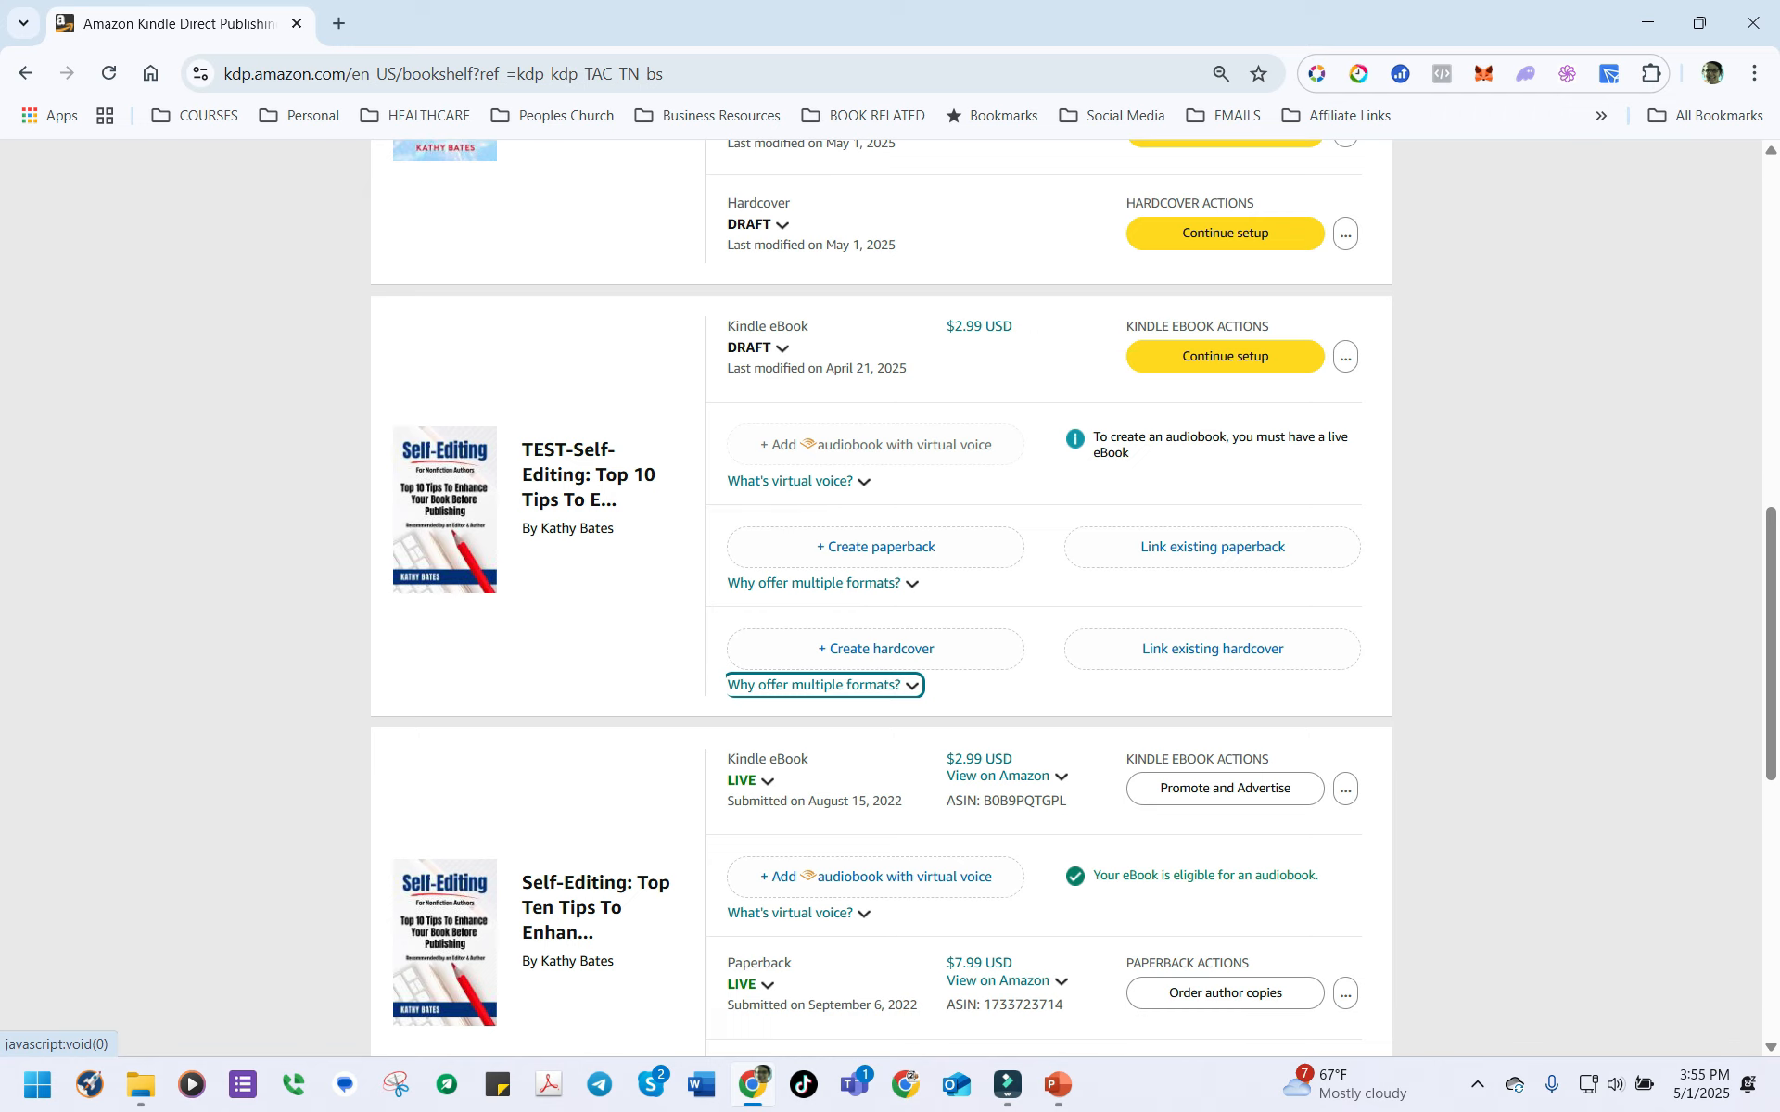
{"action": "scroll", "coordinate": [1266, 488], "scroll_direction": "up", "scroll_amount": 10}
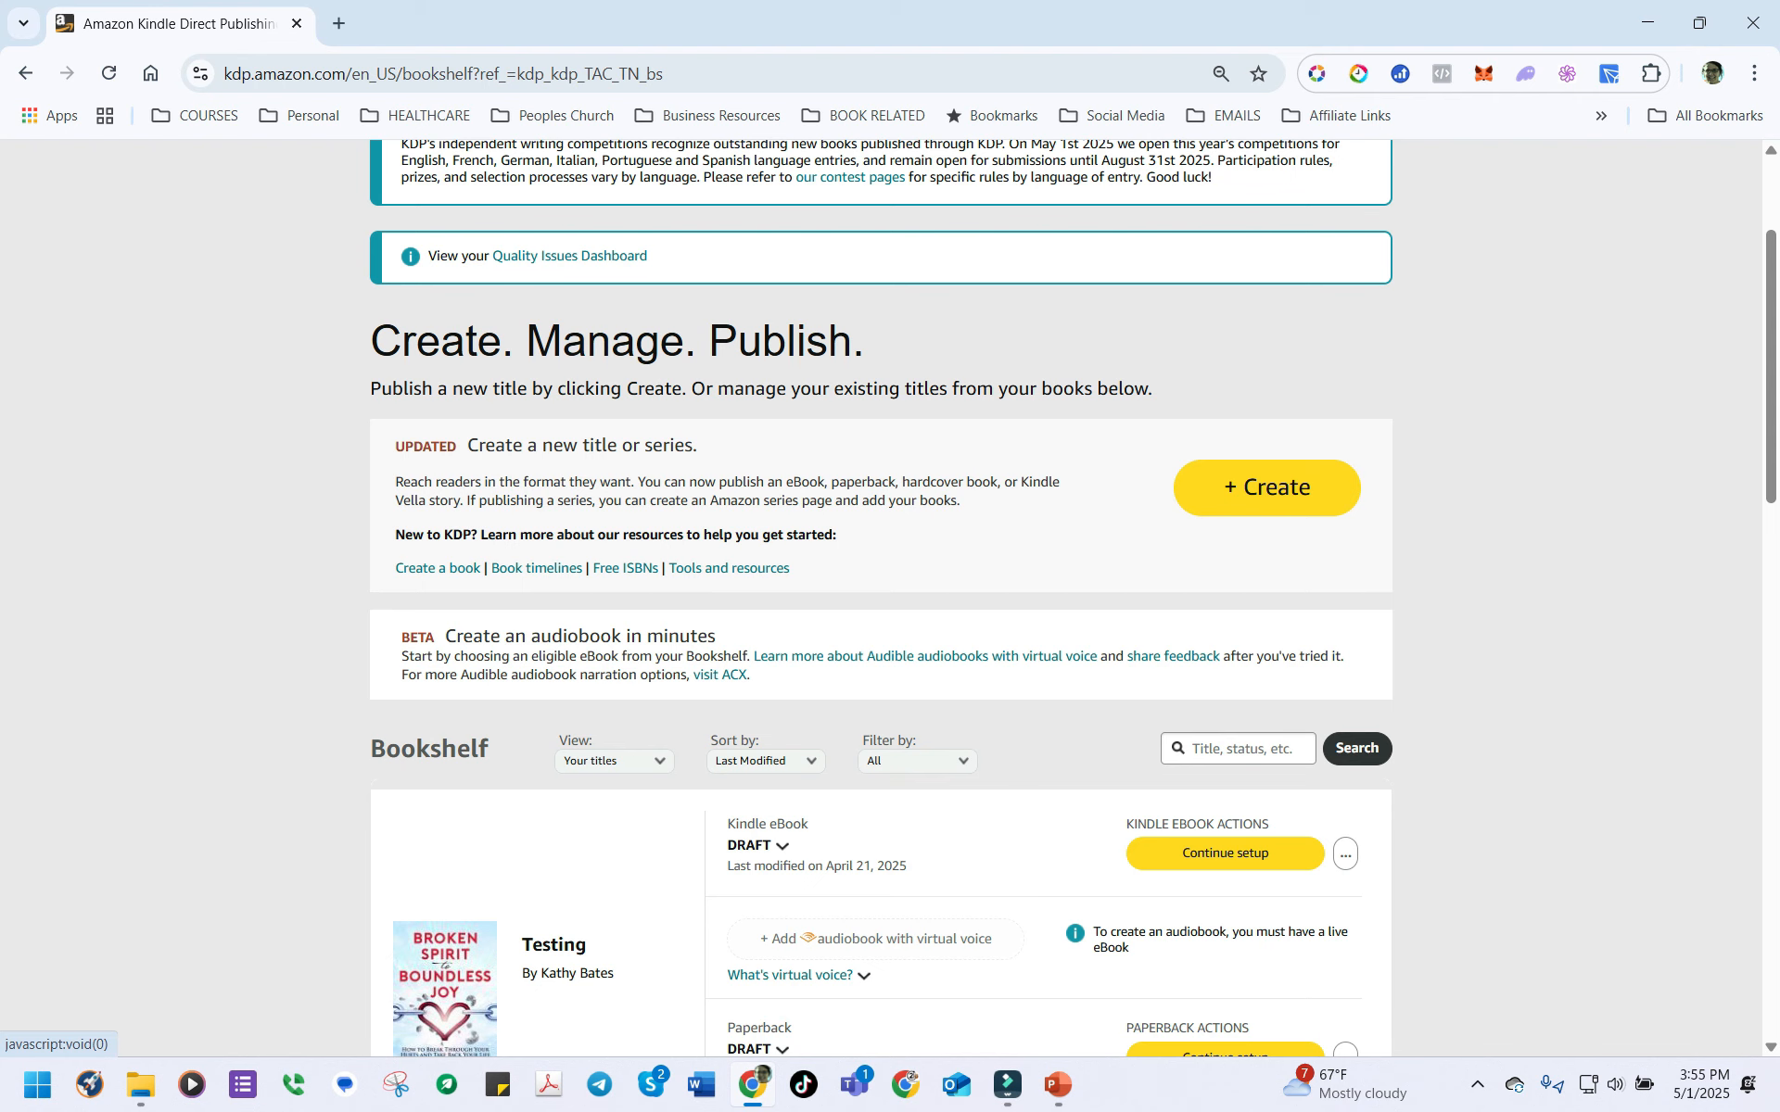
{"action": "scroll", "coordinate": [888, 598], "scroll_direction": "down", "scroll_amount": 8}
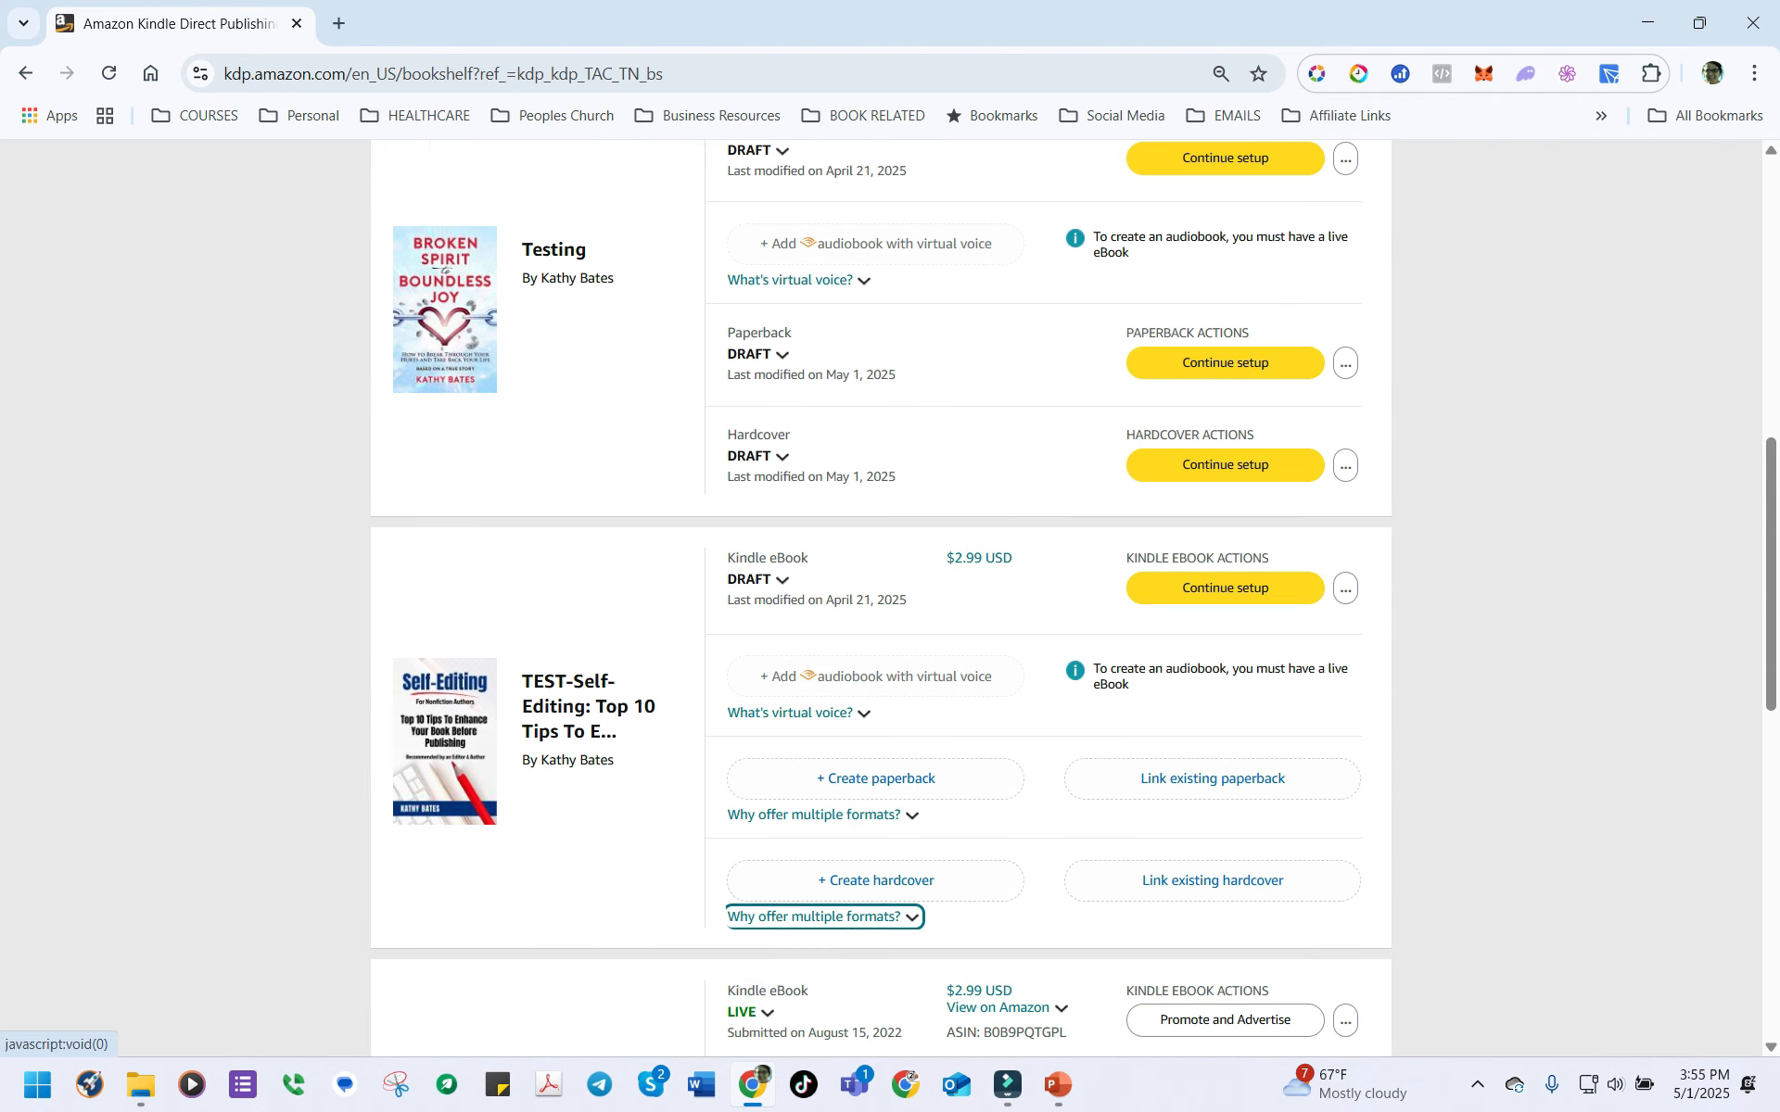
{"action": "scroll", "coordinate": [888, 597], "scroll_direction": "down", "scroll_amount": 1}
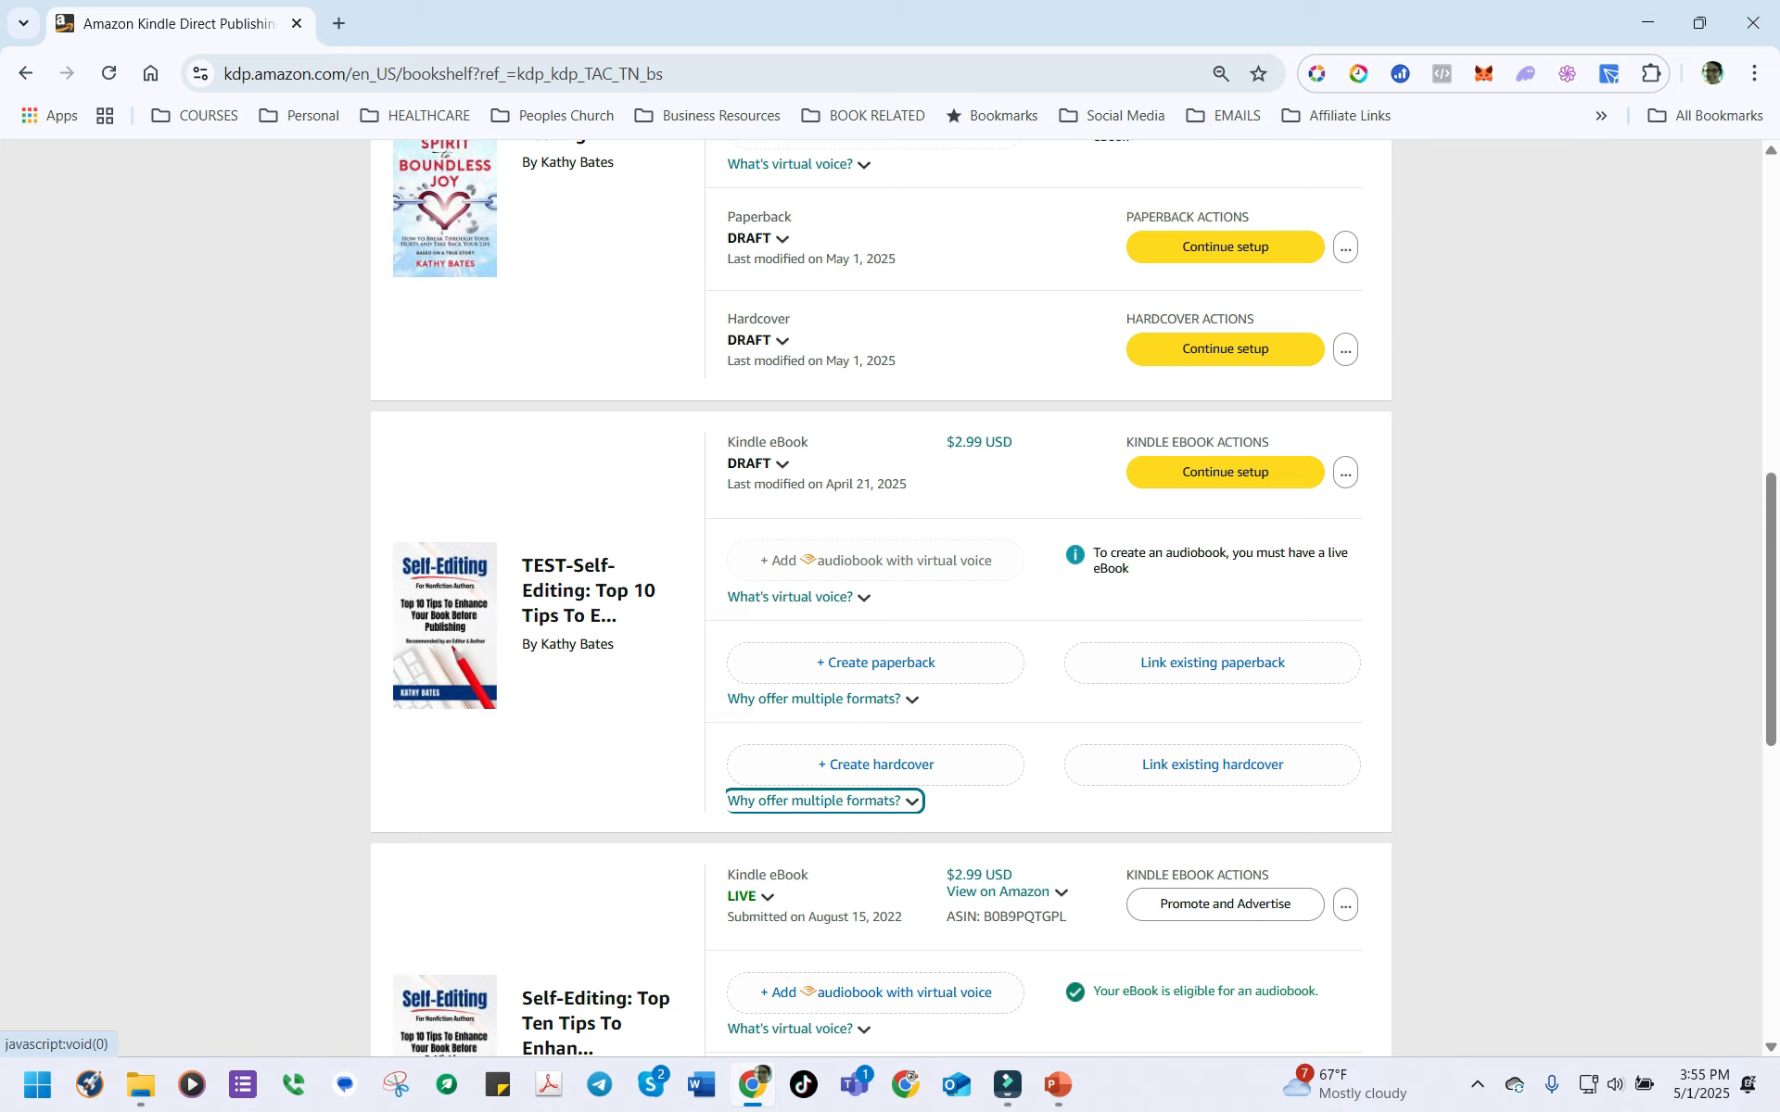
{"action": "left_click", "coordinate": [875, 765]}
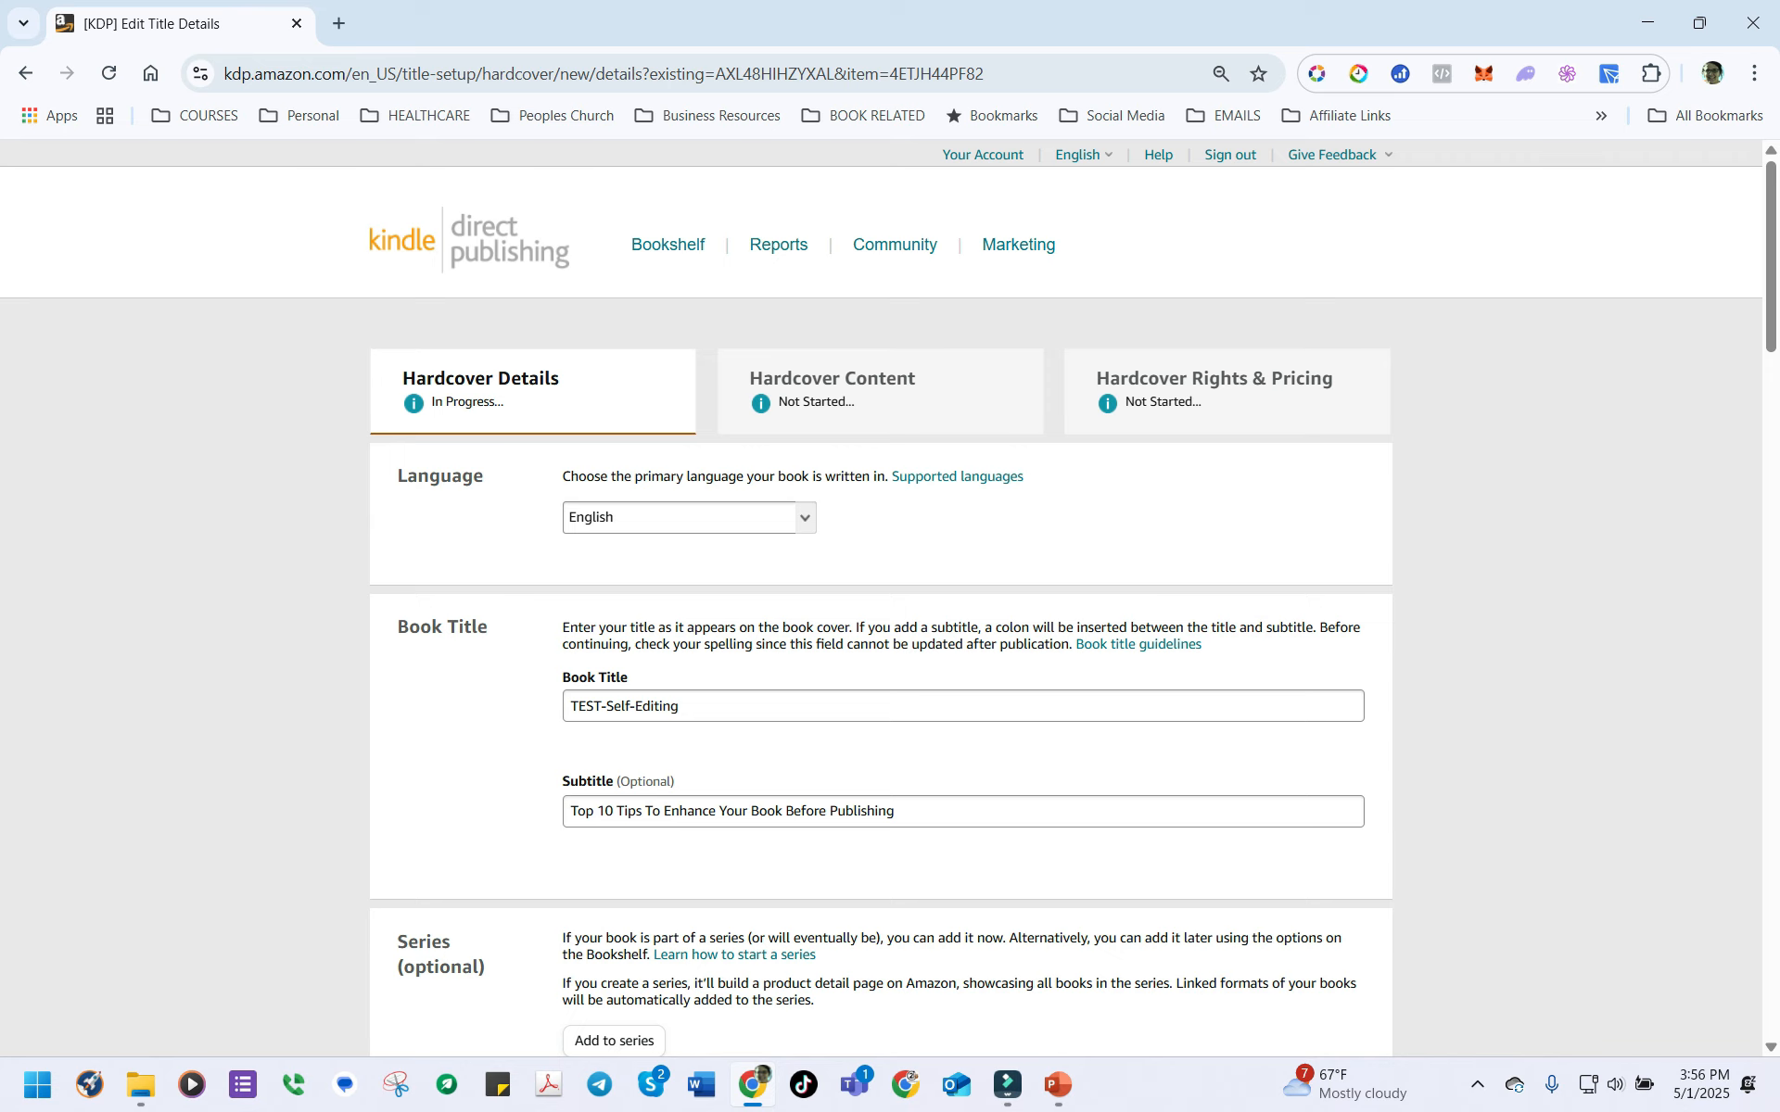
Step: Review the prefilled hardcover details, from the title, author and description through audience, marketplace, categories and keywords
{"action": "scroll", "coordinate": [881, 593], "scroll_direction": "down", "scroll_amount": 4}
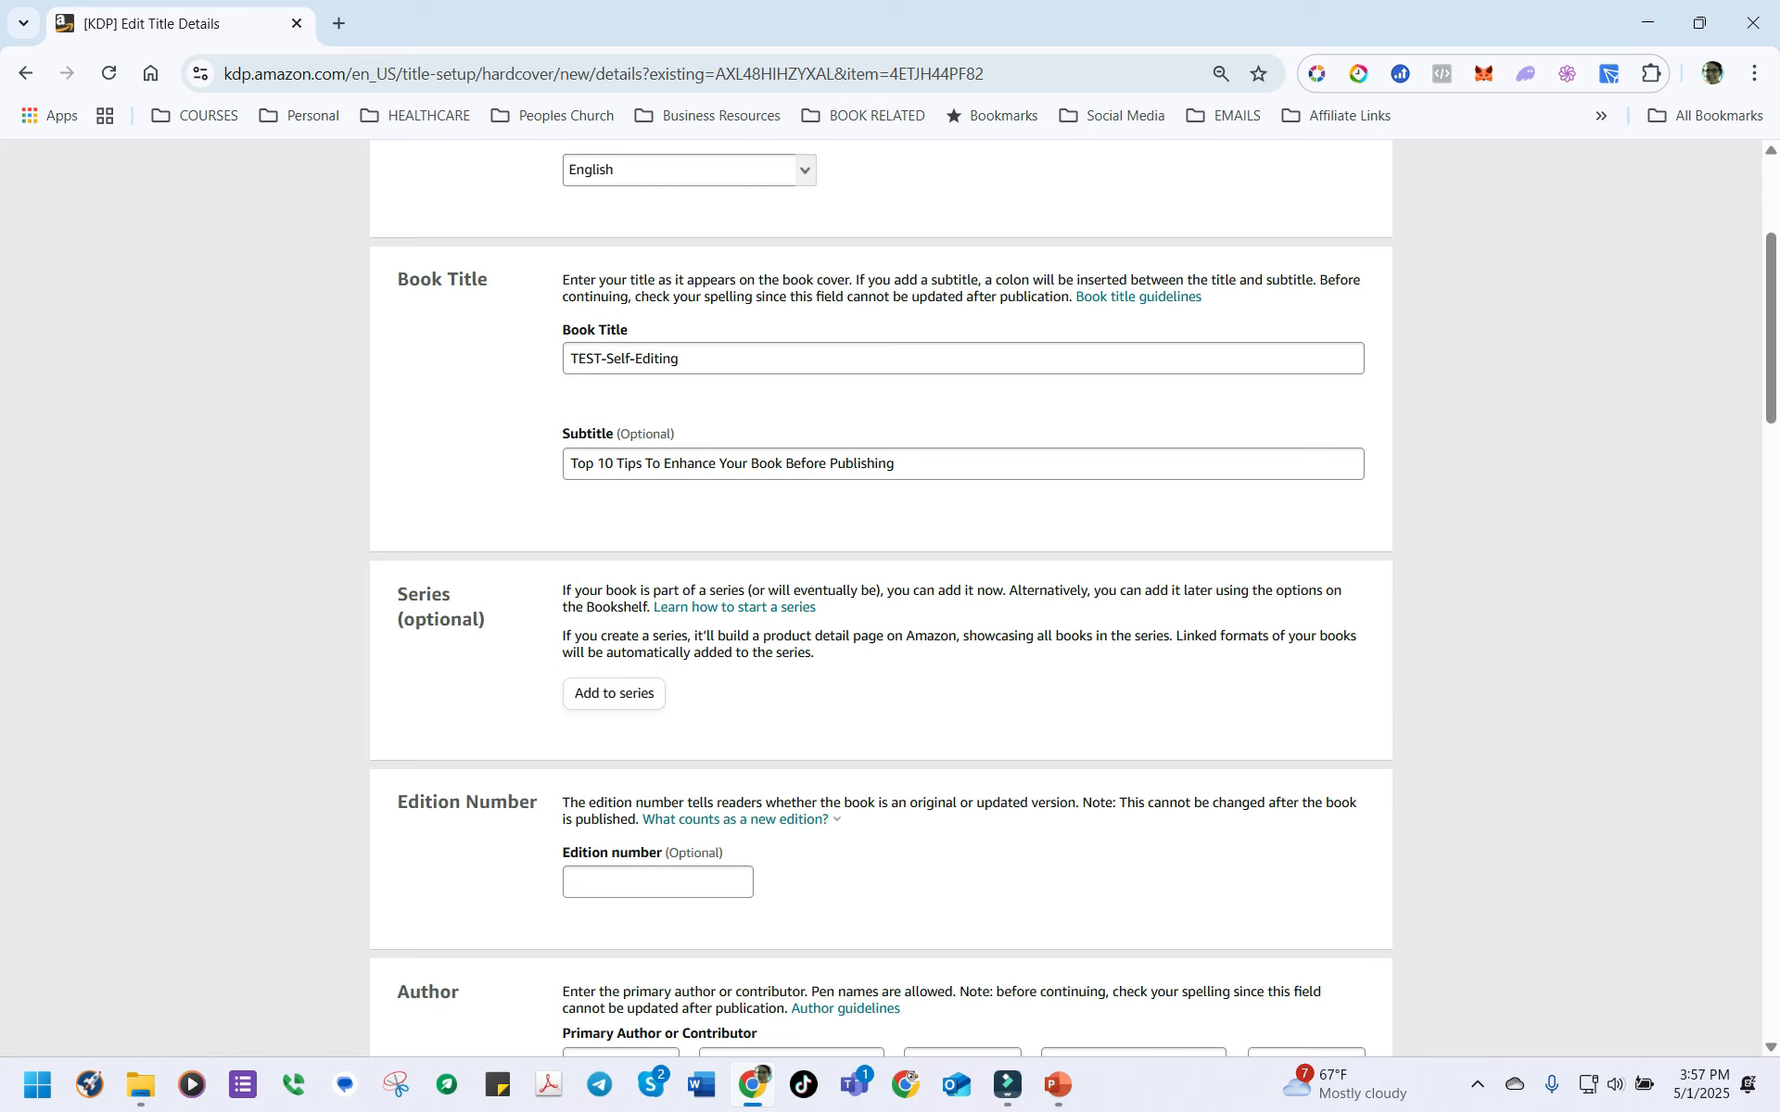
{"action": "scroll", "coordinate": [880, 597], "scroll_direction": "down", "scroll_amount": 6}
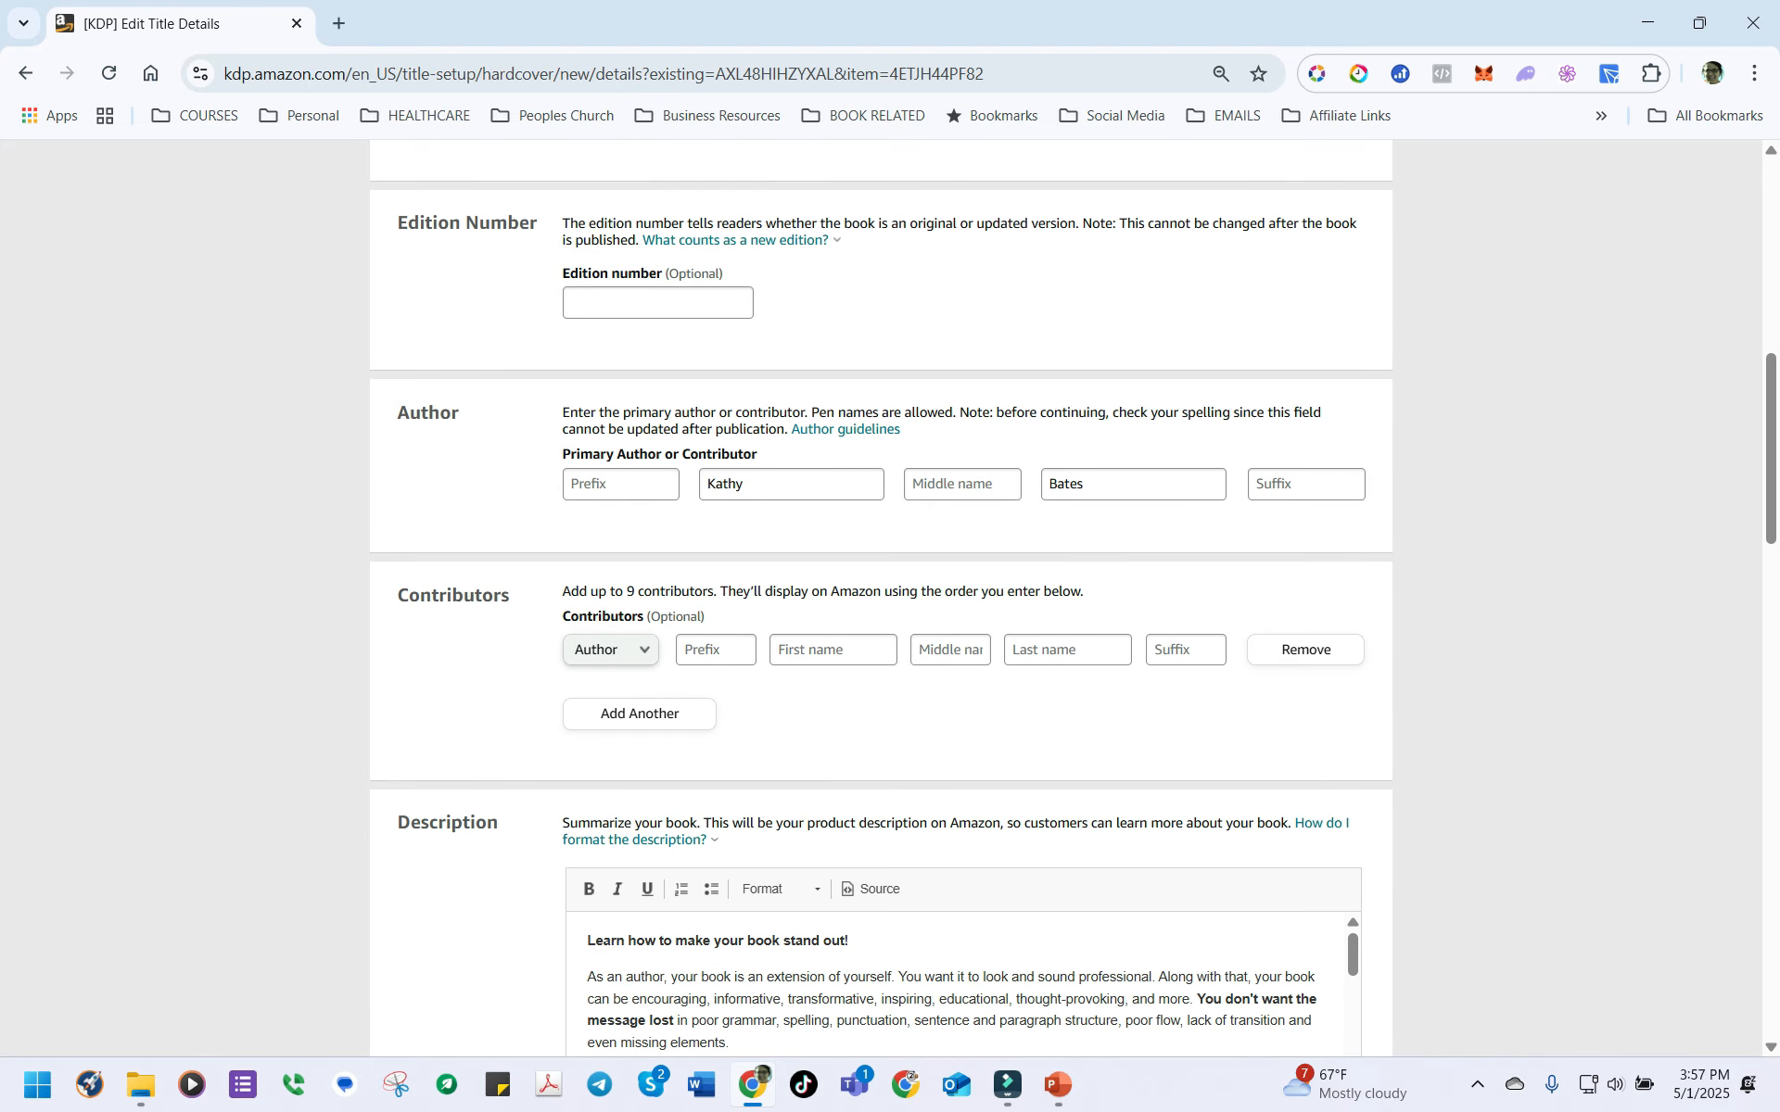
{"action": "scroll", "coordinate": [880, 597], "scroll_direction": "down", "scroll_amount": 5}
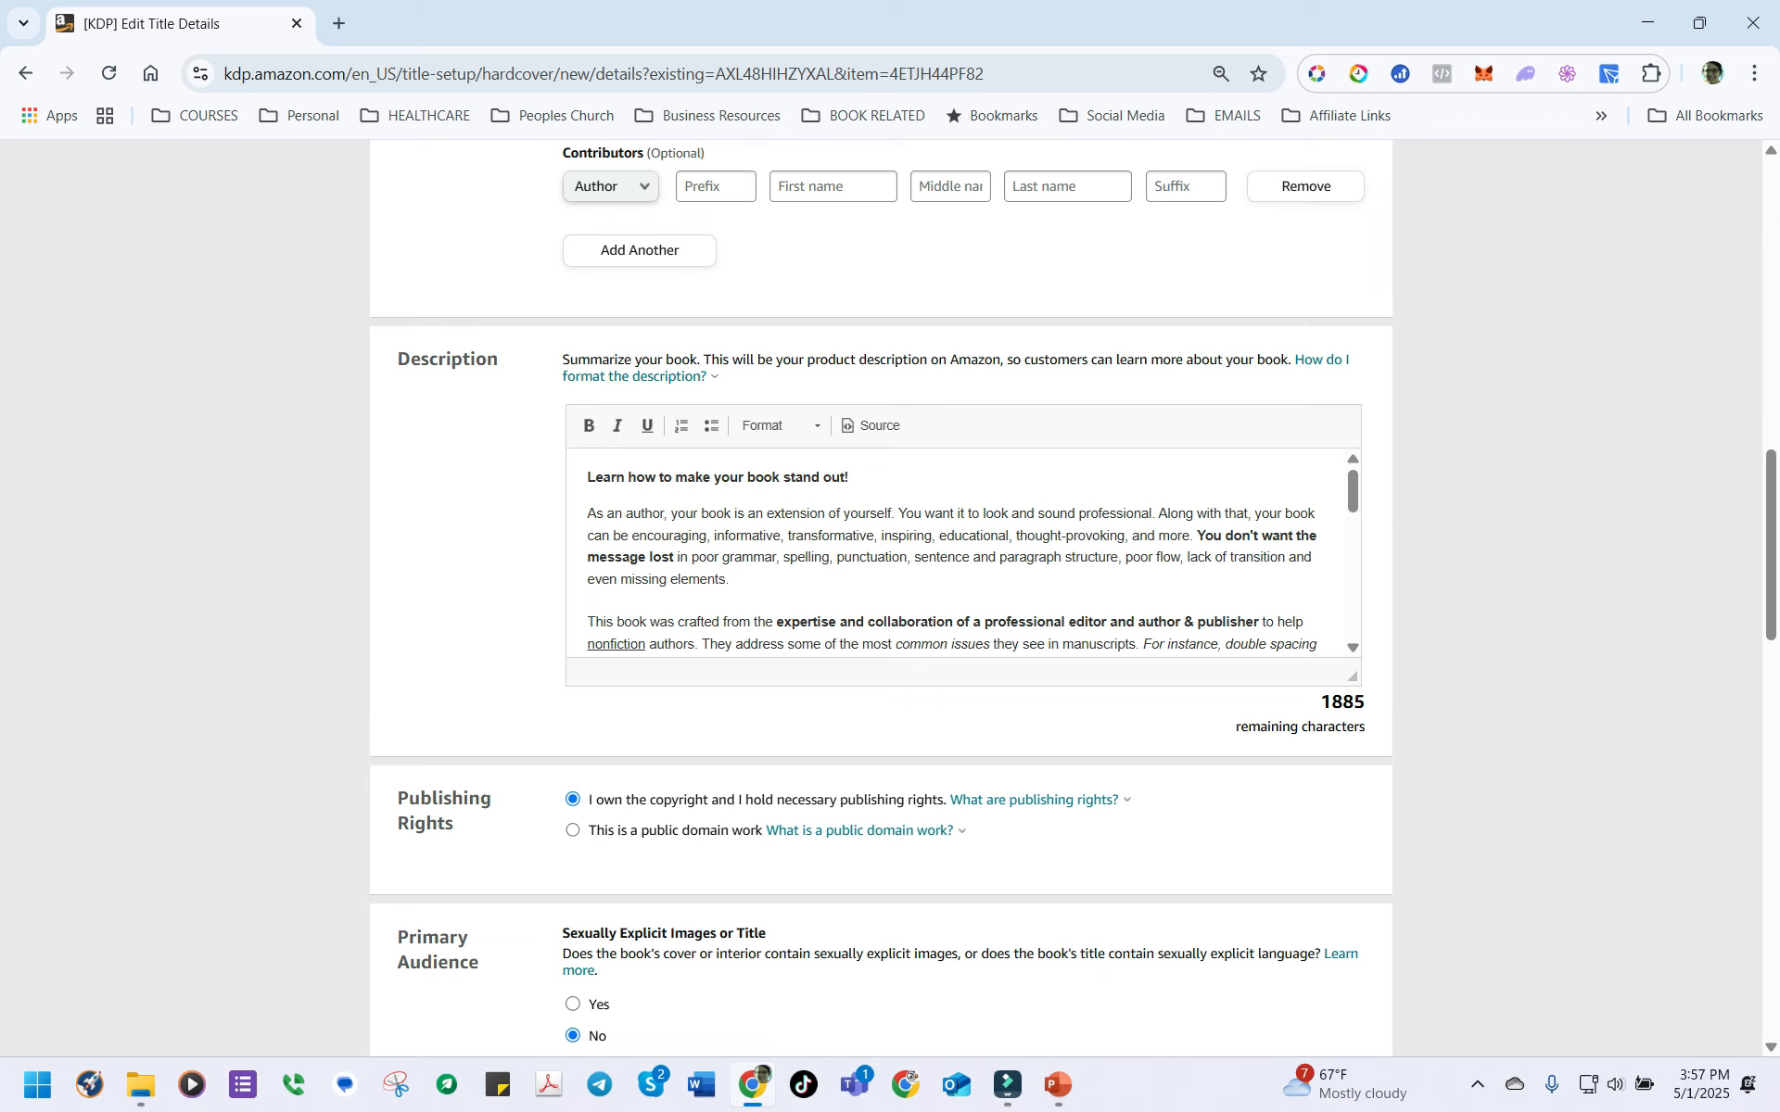
{"action": "scroll", "coordinate": [880, 597], "scroll_direction": "down", "scroll_amount": 4}
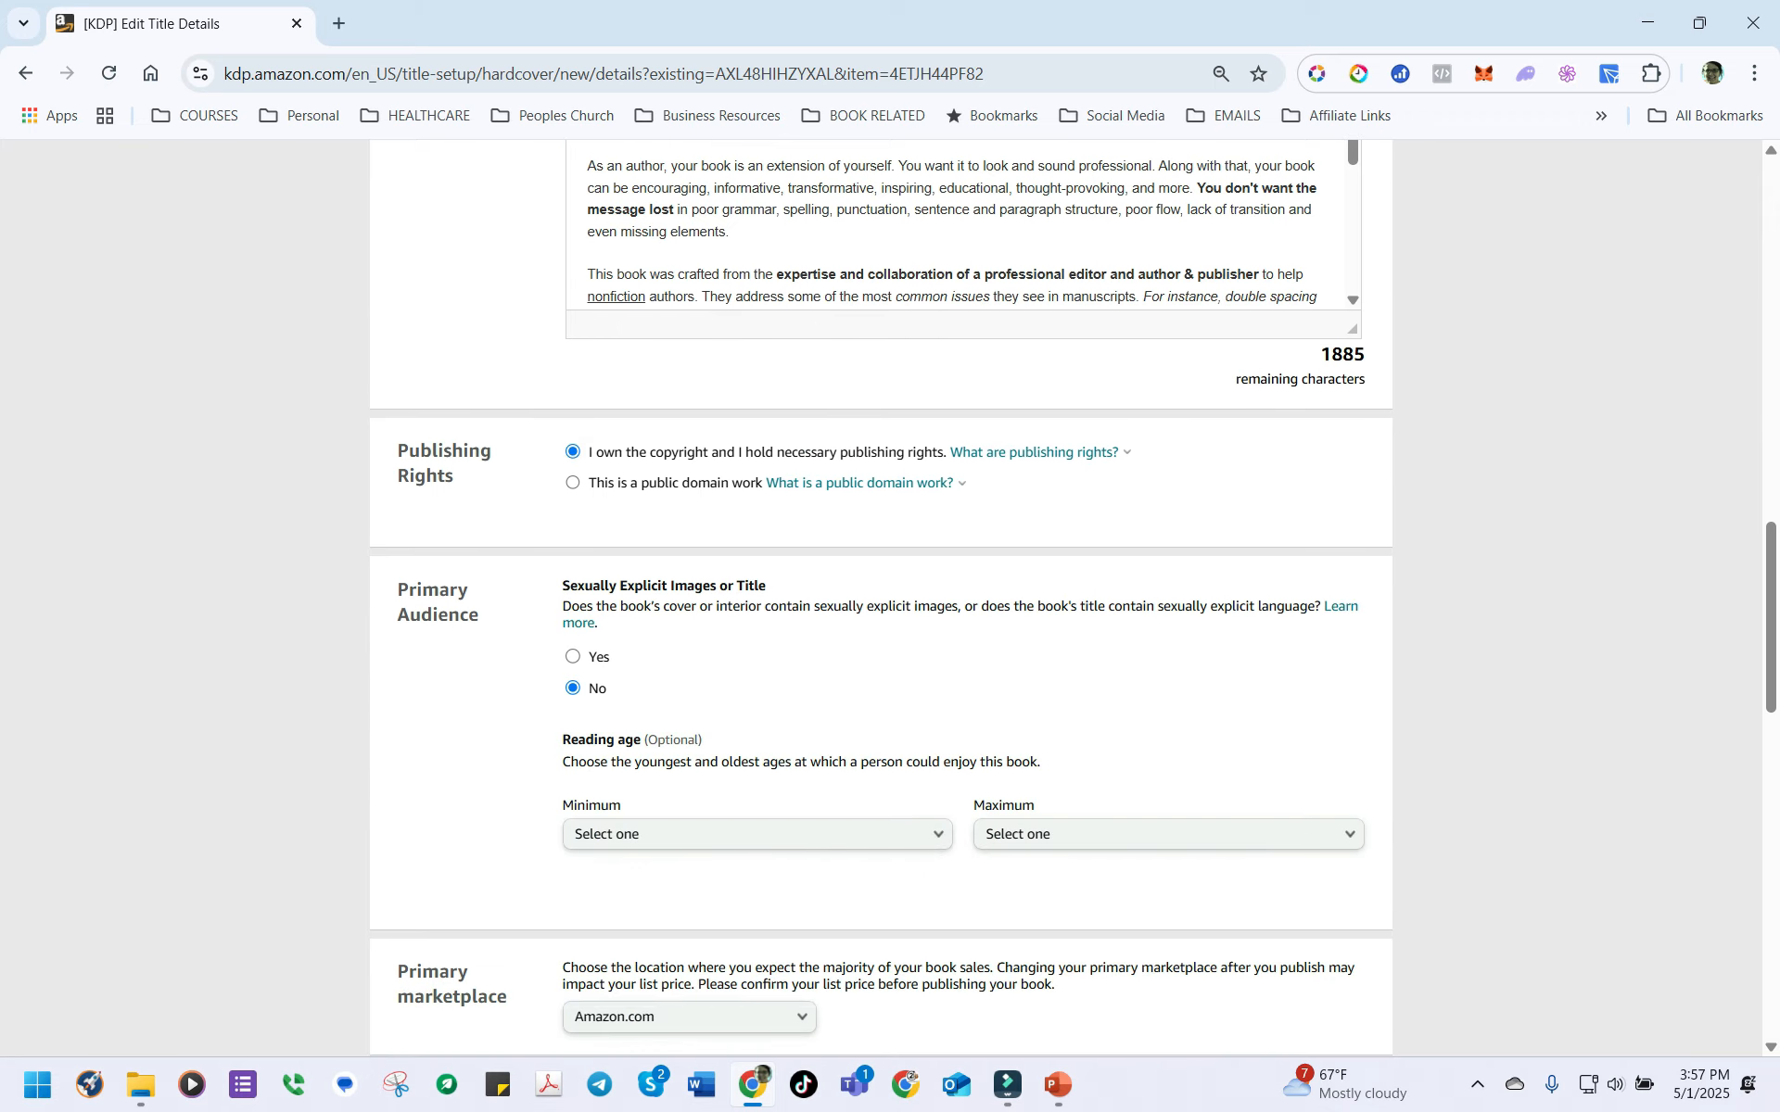
{"action": "scroll", "coordinate": [881, 597], "scroll_direction": "down", "scroll_amount": 1}
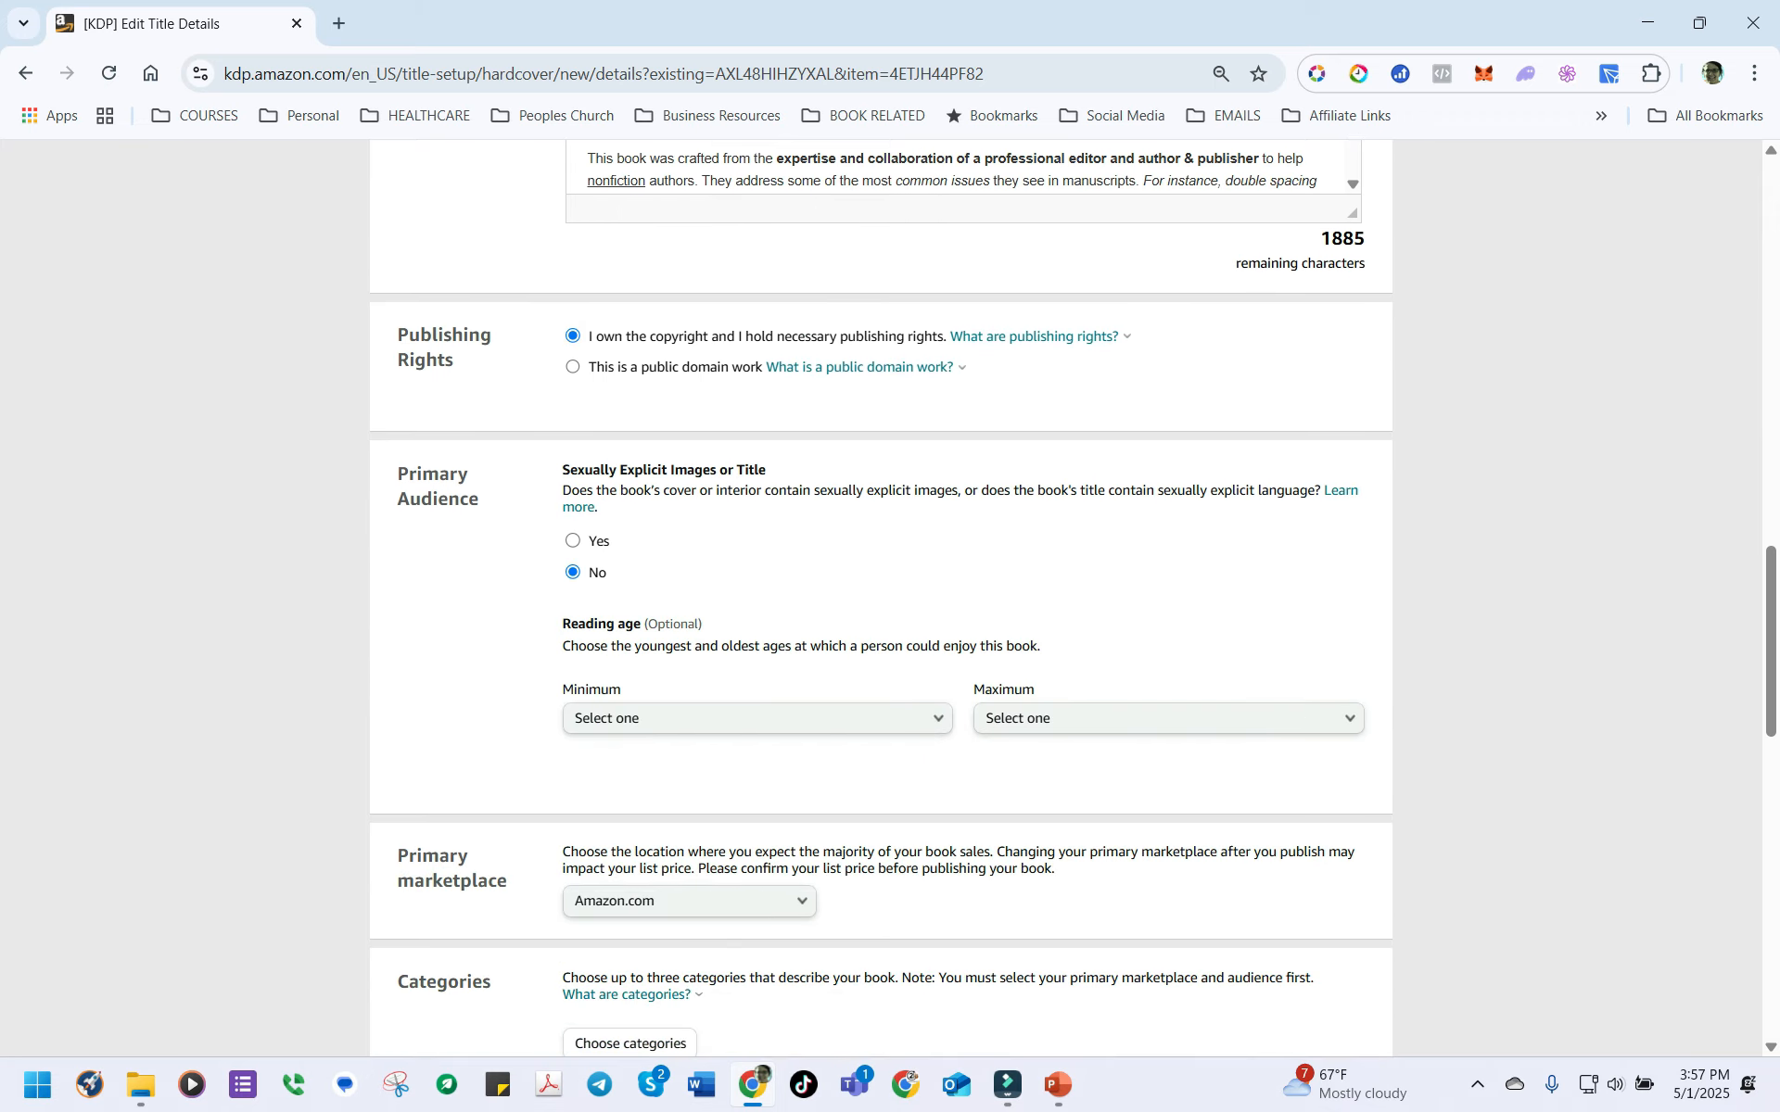
{"action": "scroll", "coordinate": [881, 598], "scroll_direction": "down", "scroll_amount": 3}
{"action": "scroll", "coordinate": [880, 598], "scroll_direction": "down", "scroll_amount": 2}
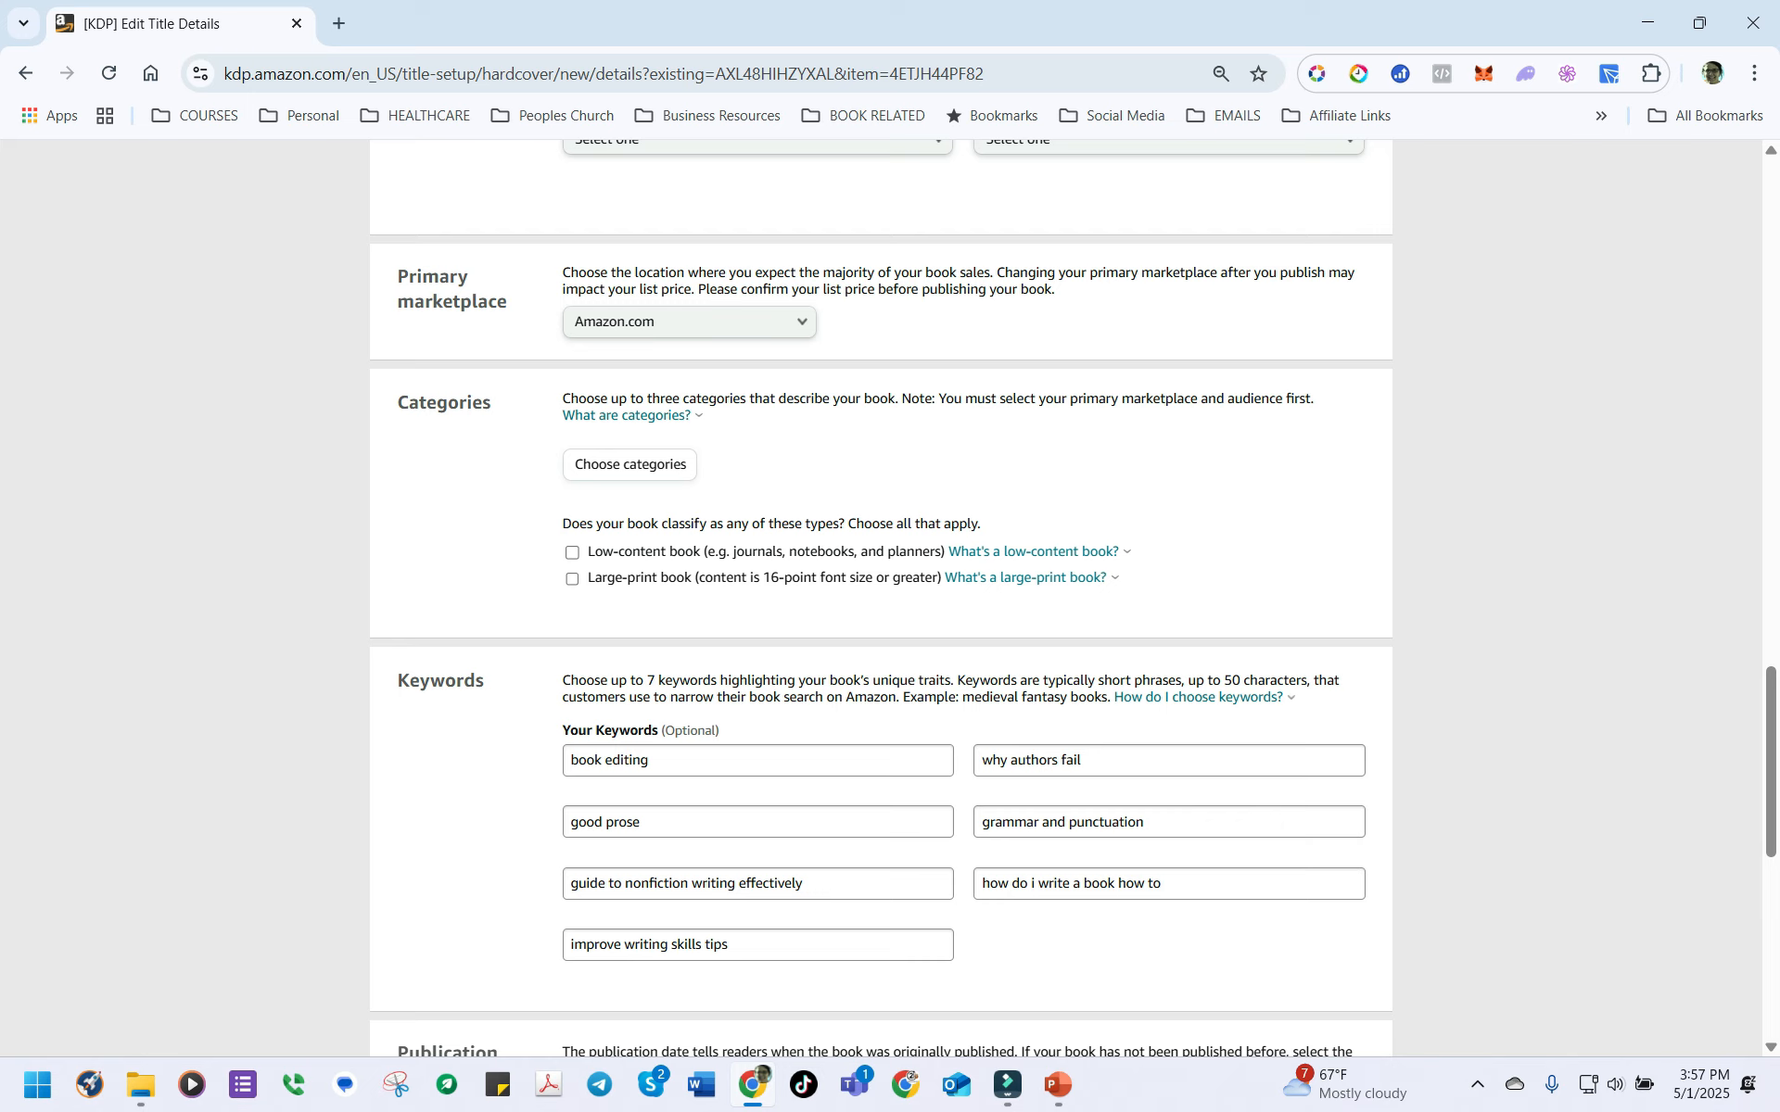
{"action": "left_click", "coordinate": [1477, 1084]}
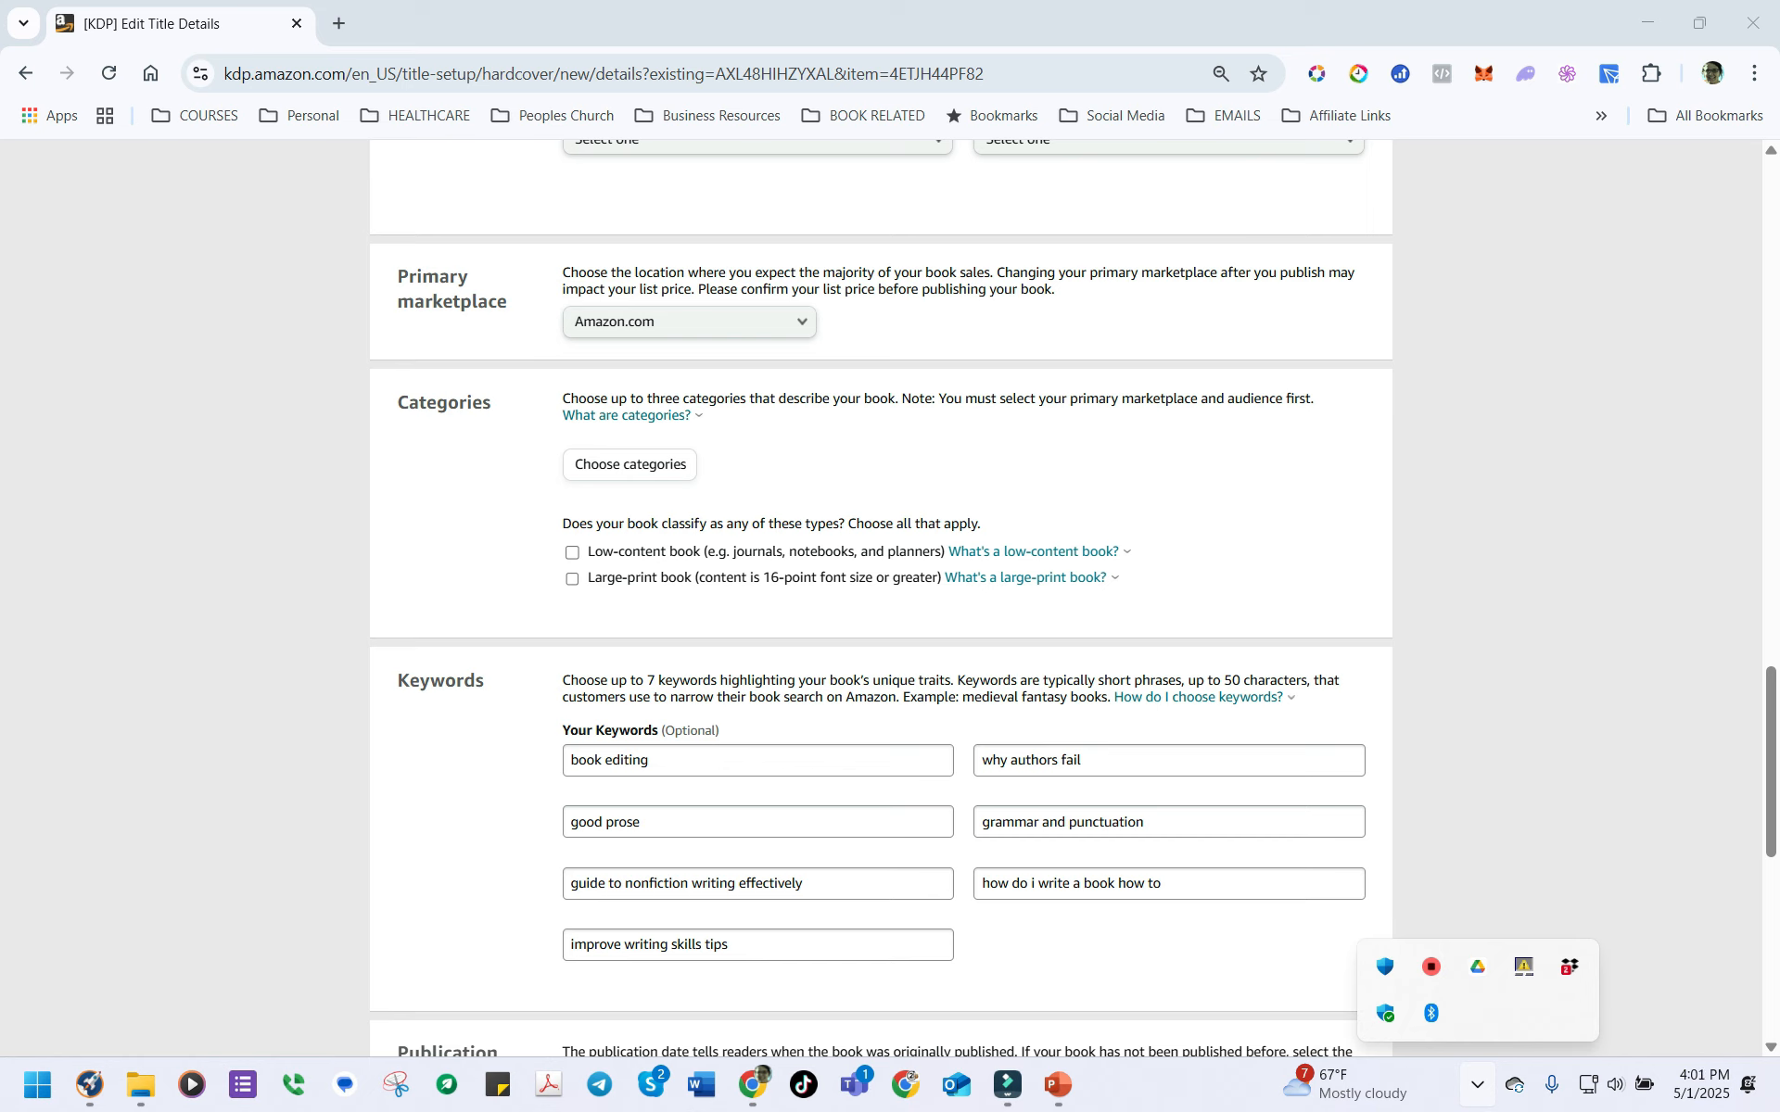
Step: Begin choosing the book's categories, setting the category to Reference and the subcategory to Writing, Research & Publishing Guides
{"action": "left_click", "coordinate": [629, 464]}
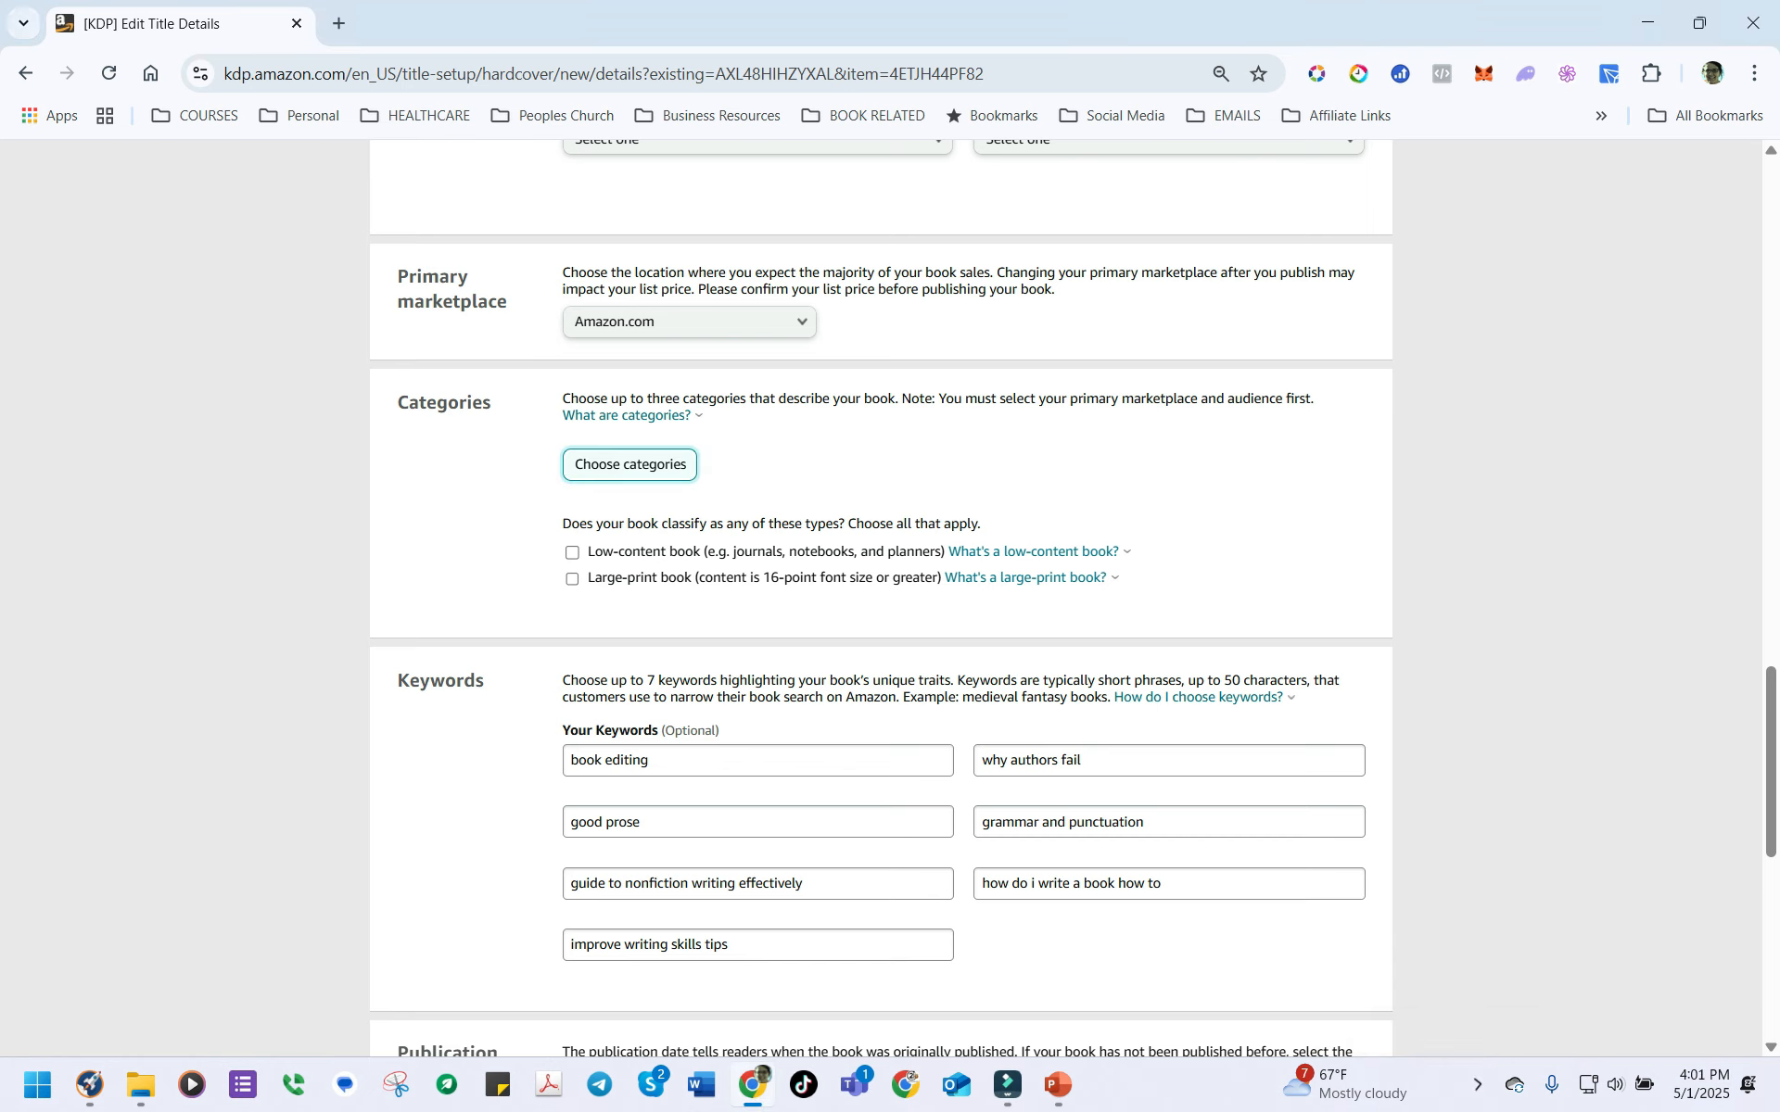
{"action": "left_click", "coordinate": [615, 581]}
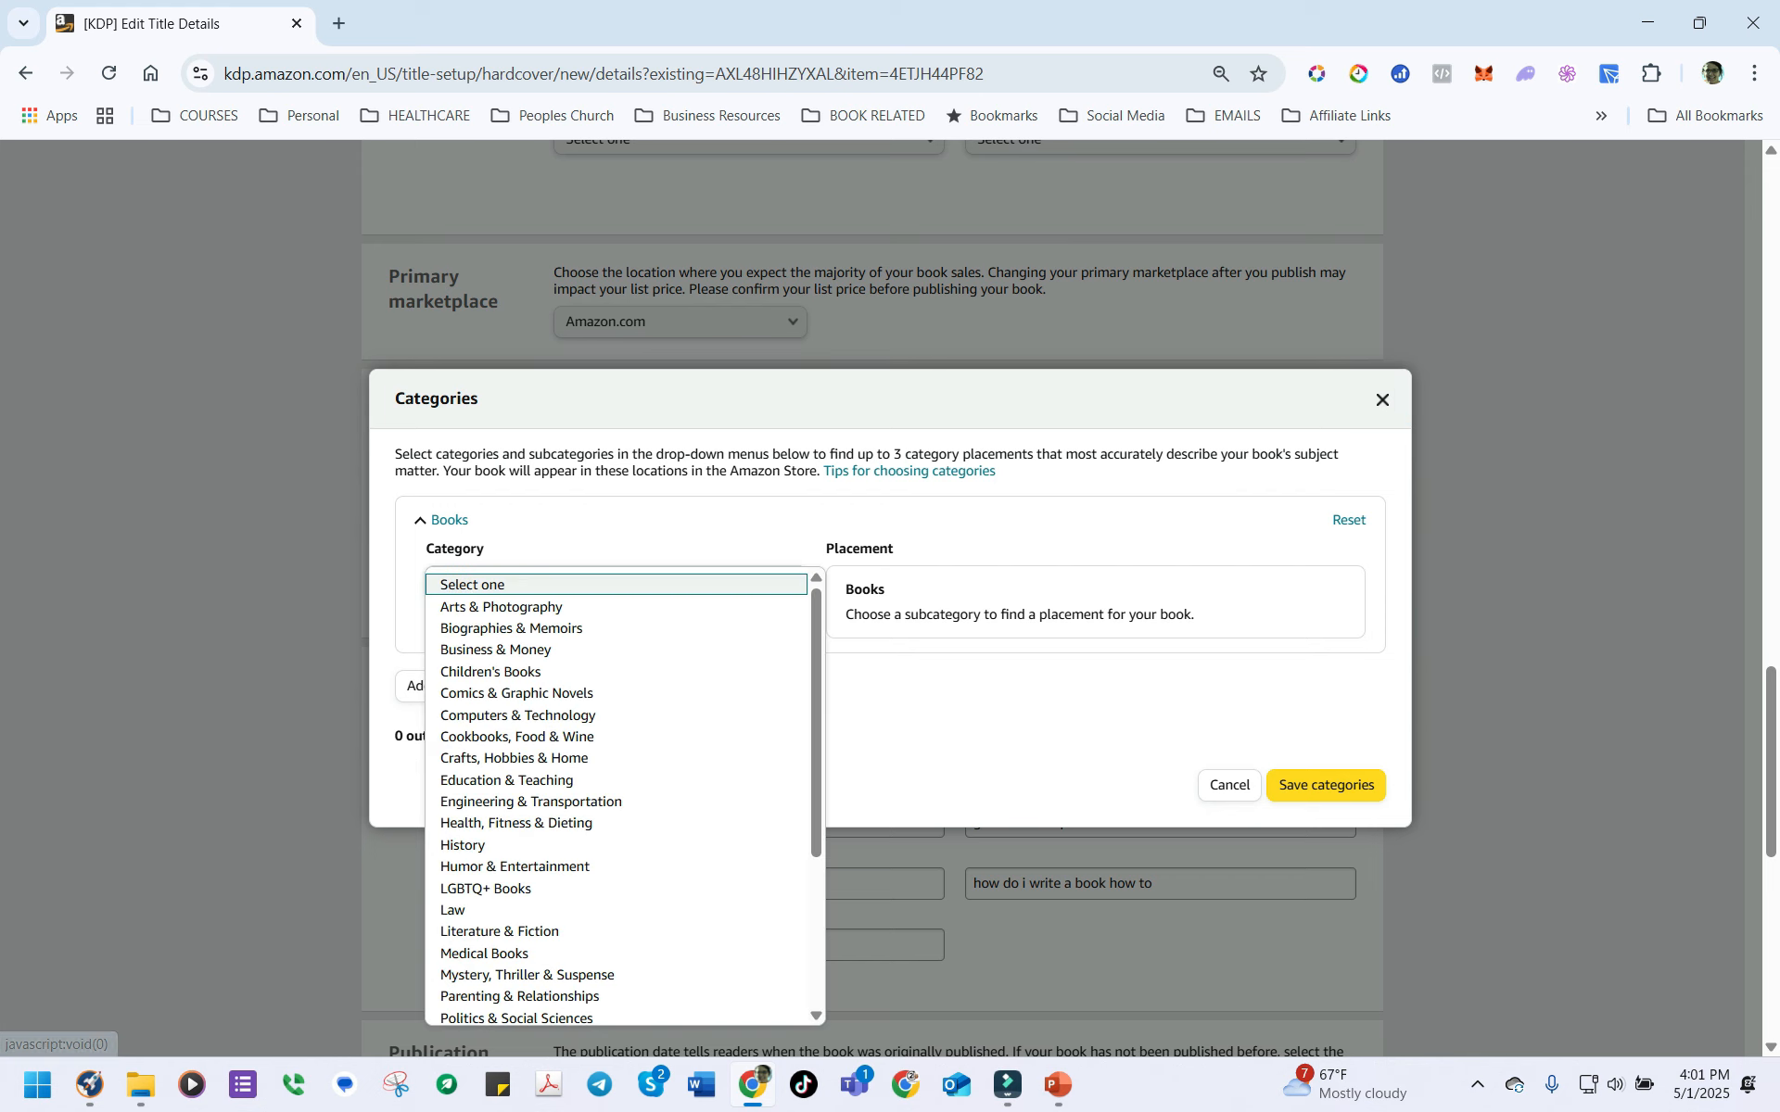
{"action": "scroll", "coordinate": [556, 876], "scroll_direction": "down", "scroll_amount": 3}
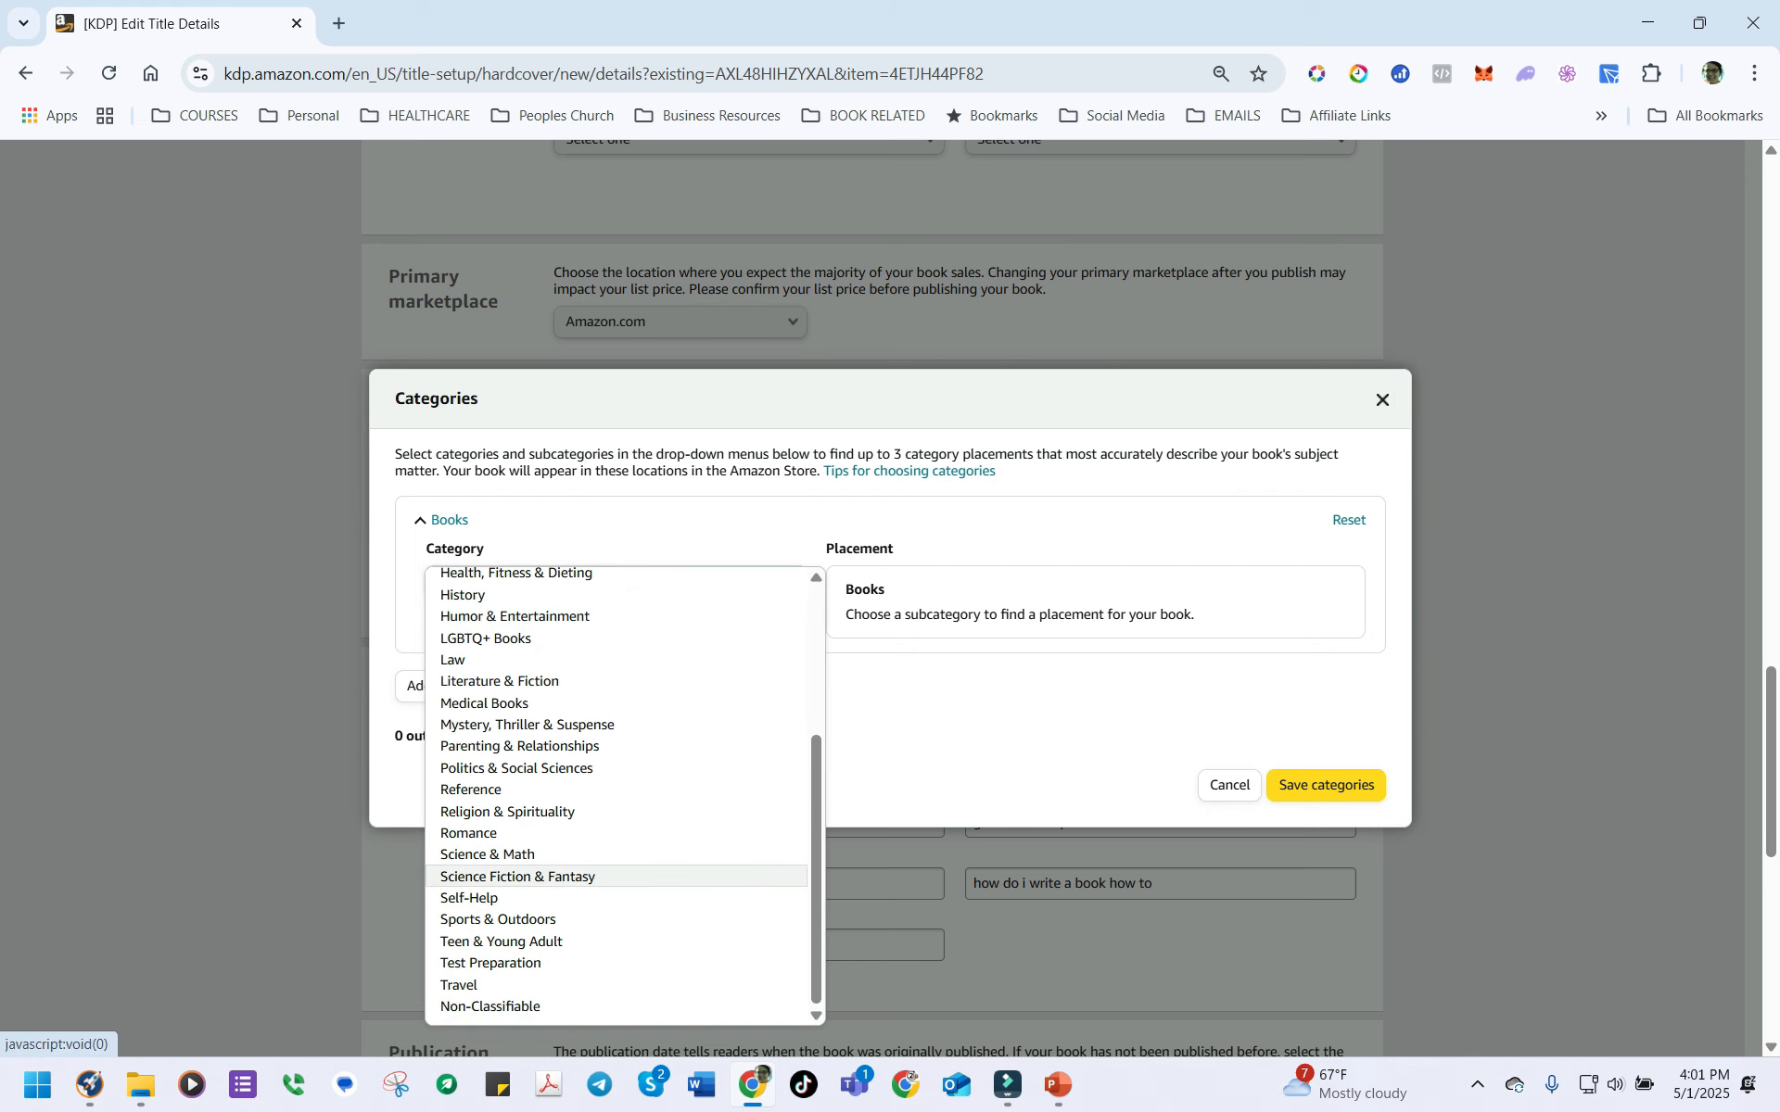
{"action": "left_click", "coordinate": [482, 789]}
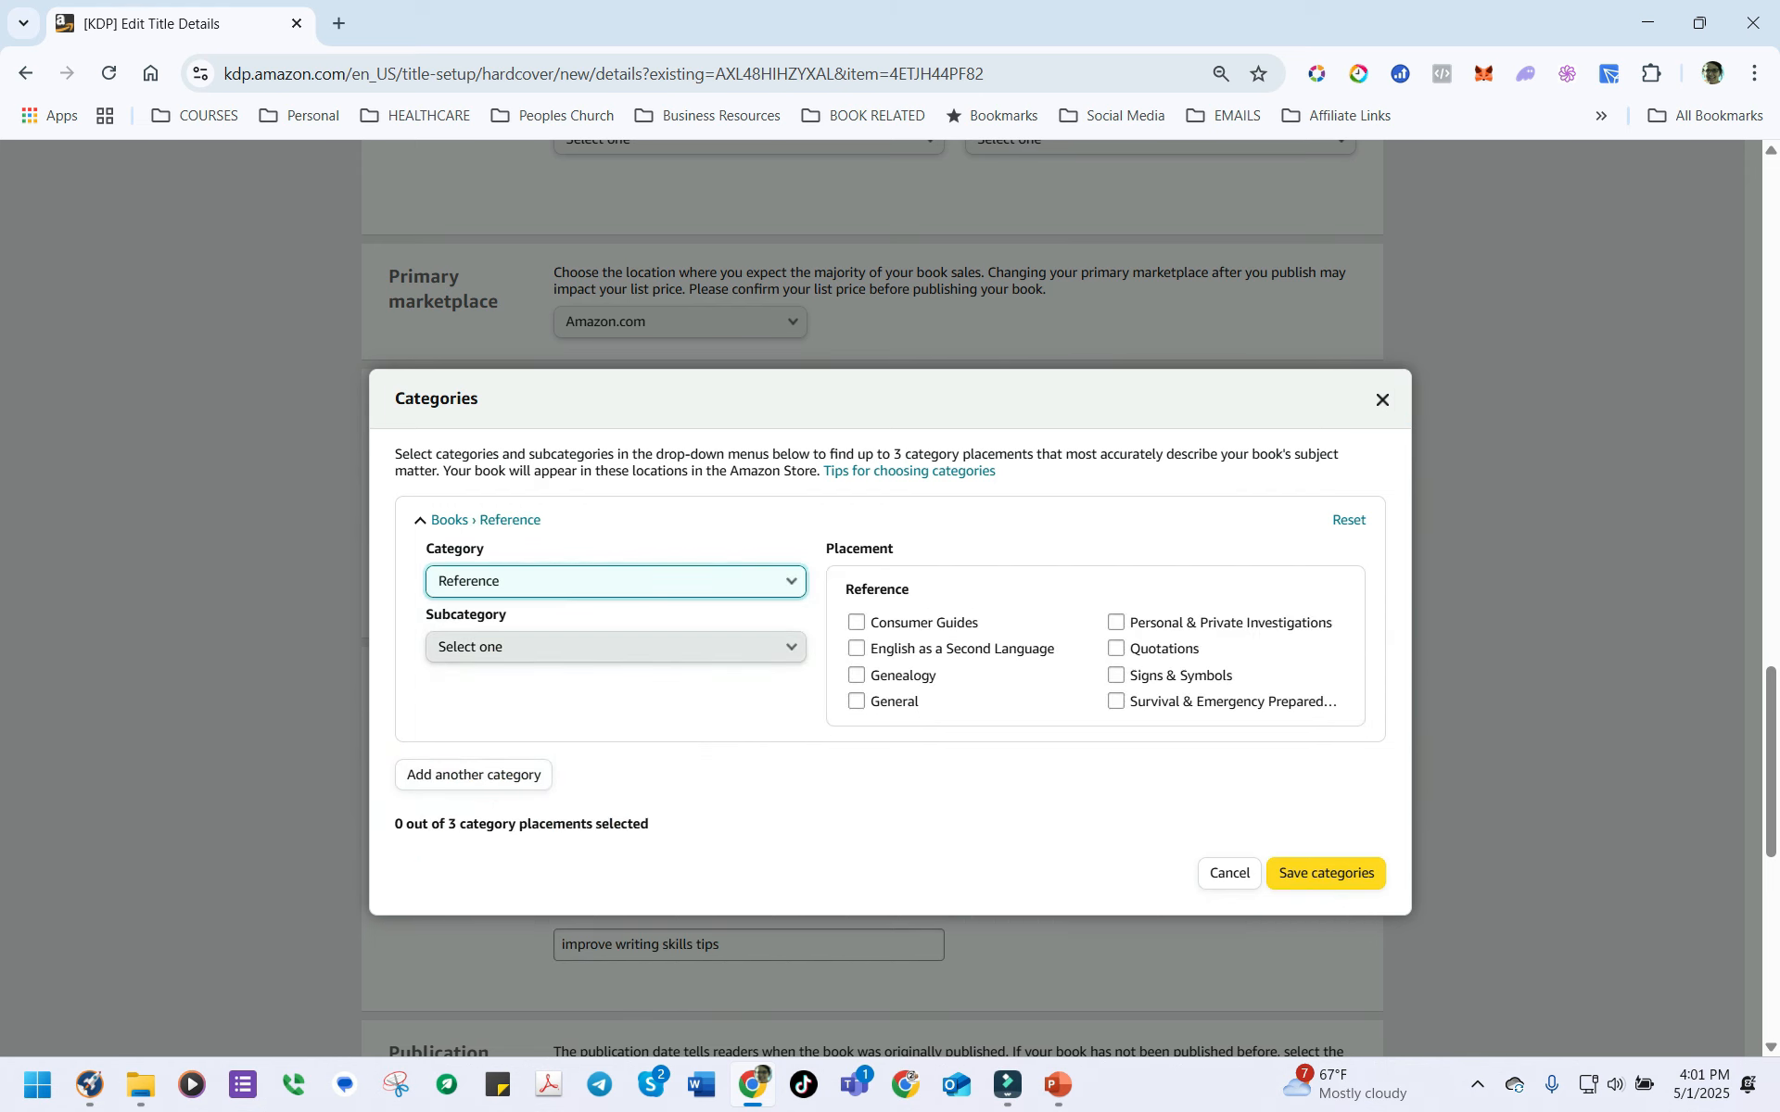
{"action": "left_click", "coordinate": [614, 647]}
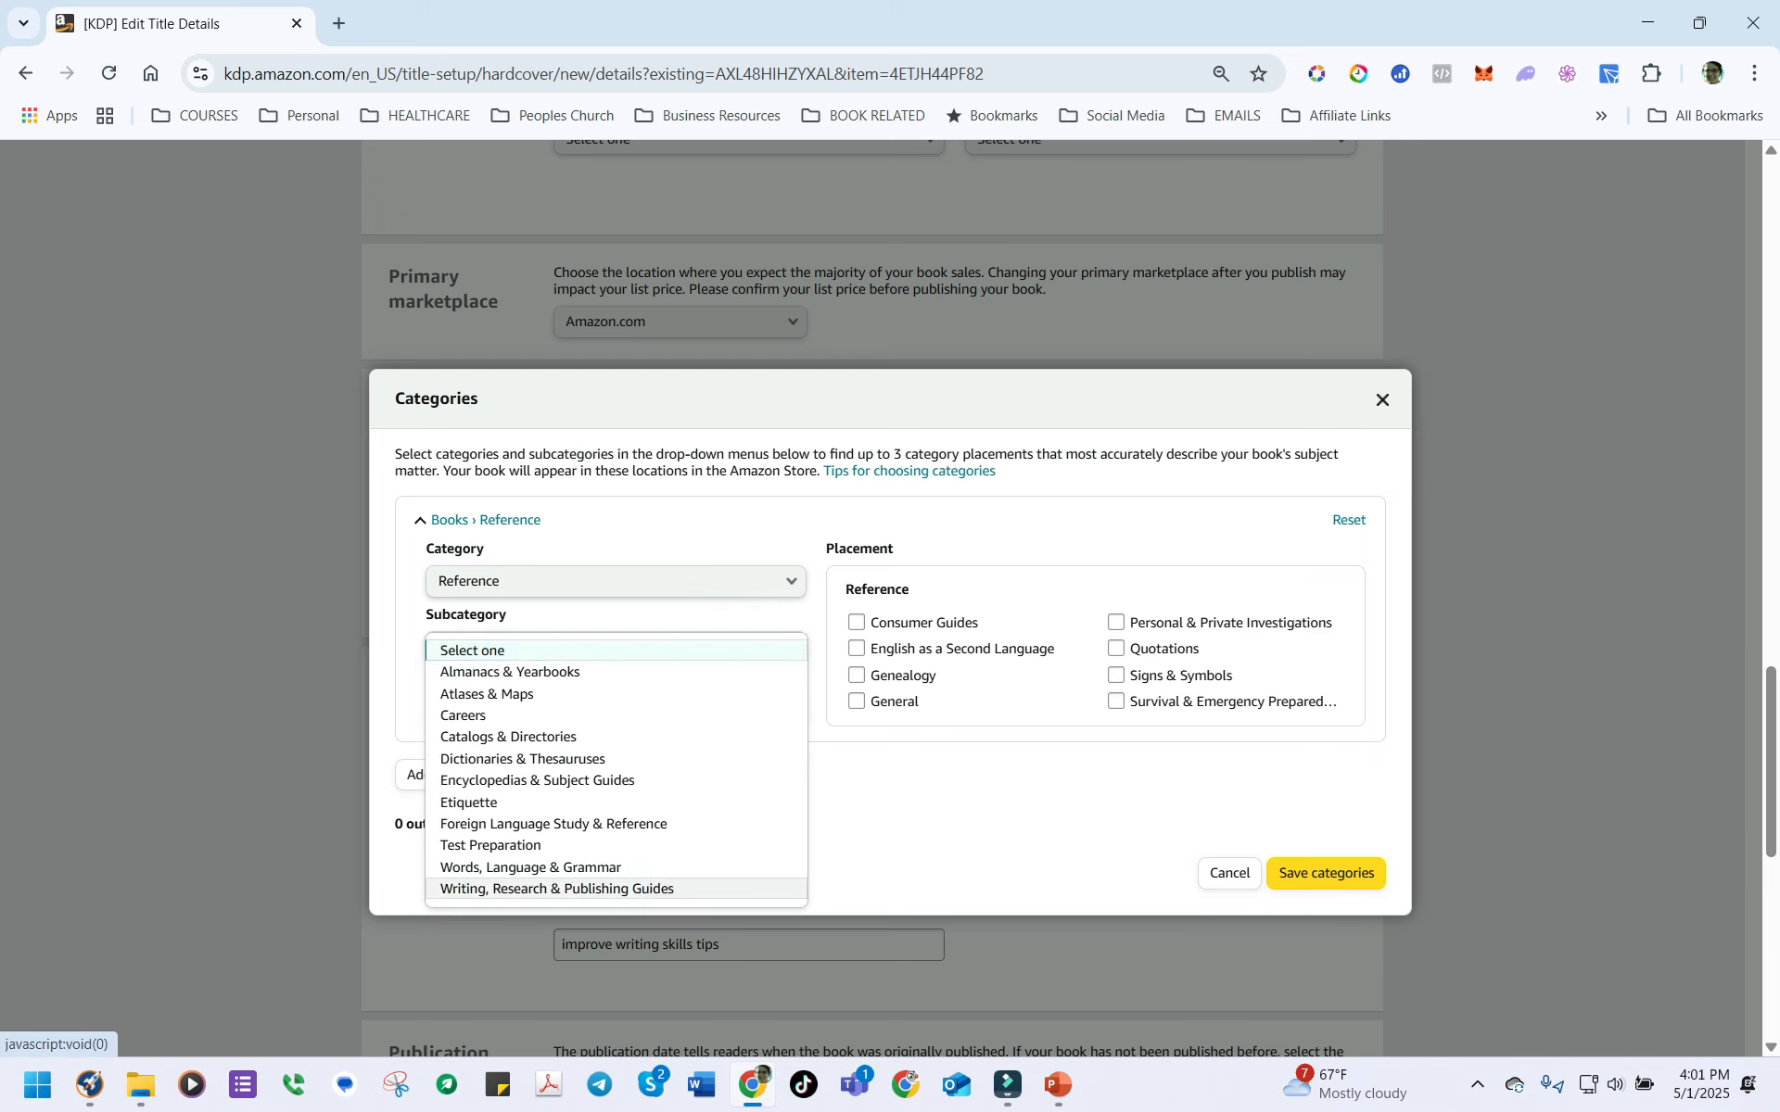
{"action": "left_click", "coordinate": [556, 888]}
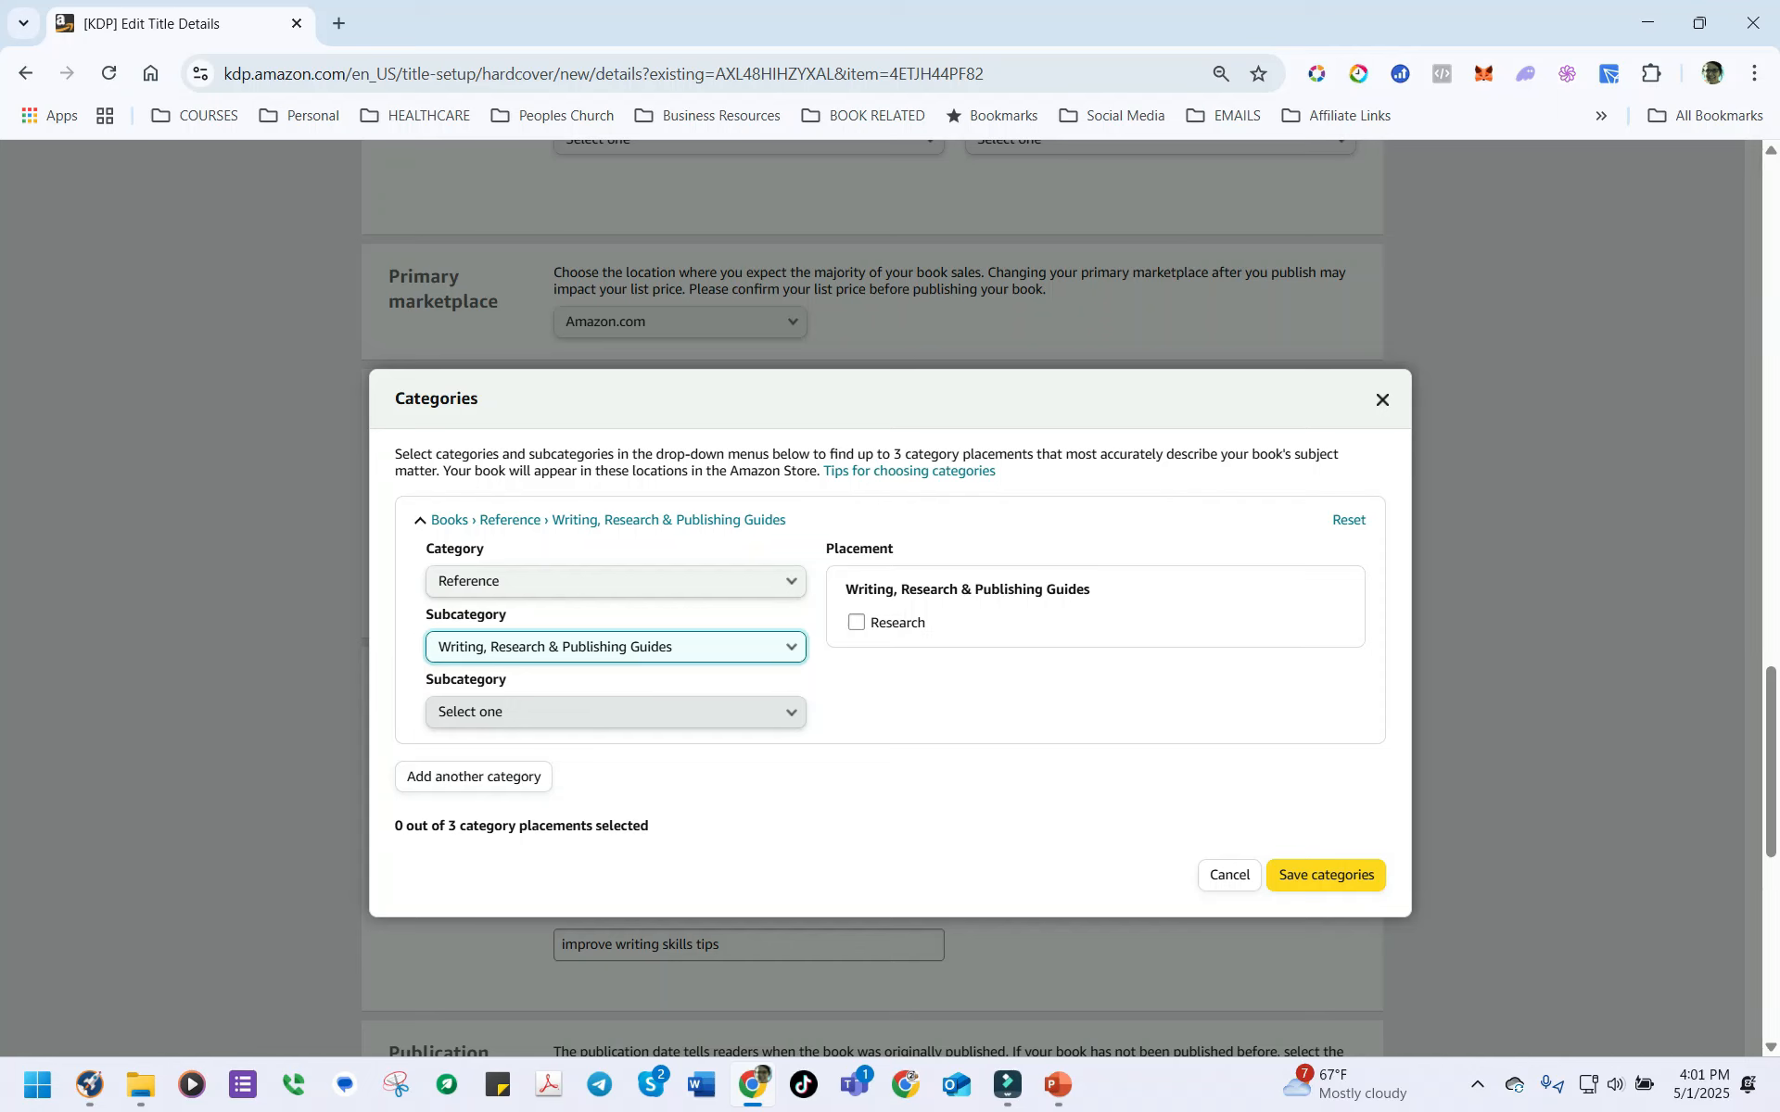
Step: Narrow the subcategory to Writing, select the Writing Skills placement and save the categories
{"action": "left_click", "coordinate": [615, 711]}
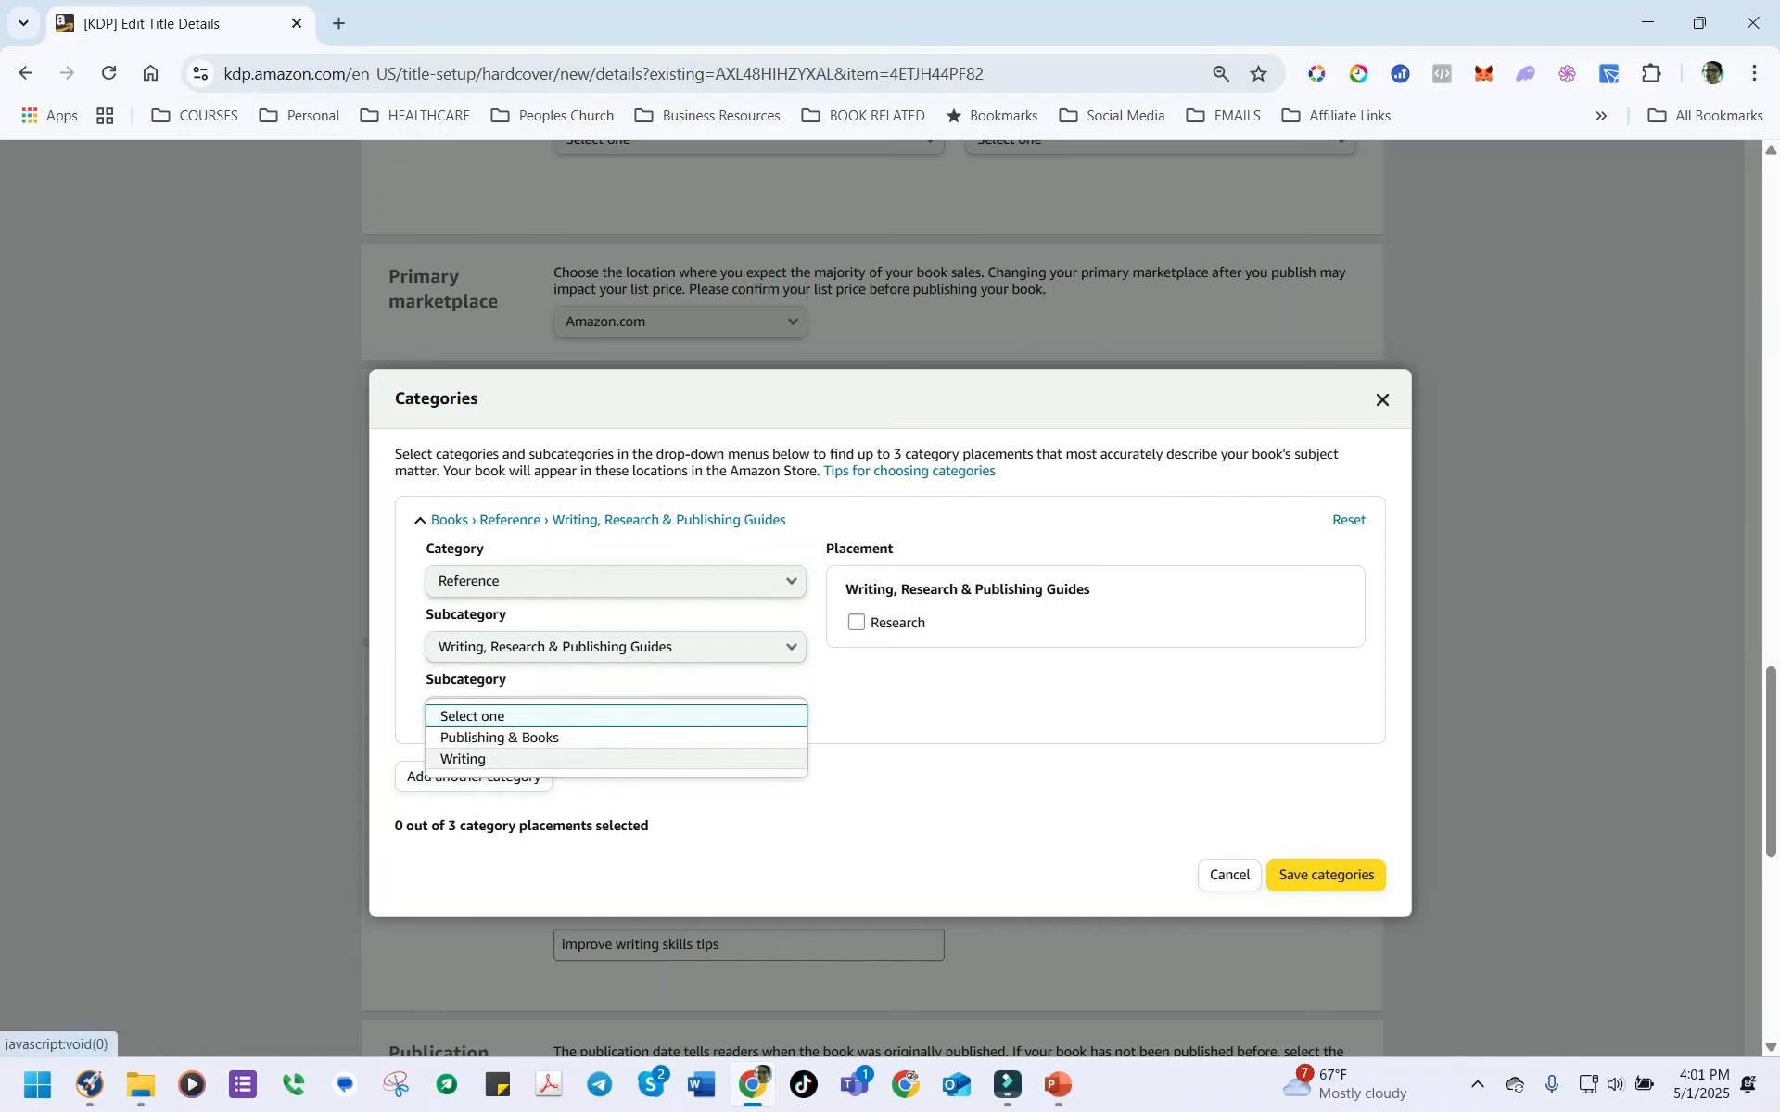
{"action": "left_click", "coordinate": [463, 758]}
{"action": "left_click", "coordinate": [616, 778]}
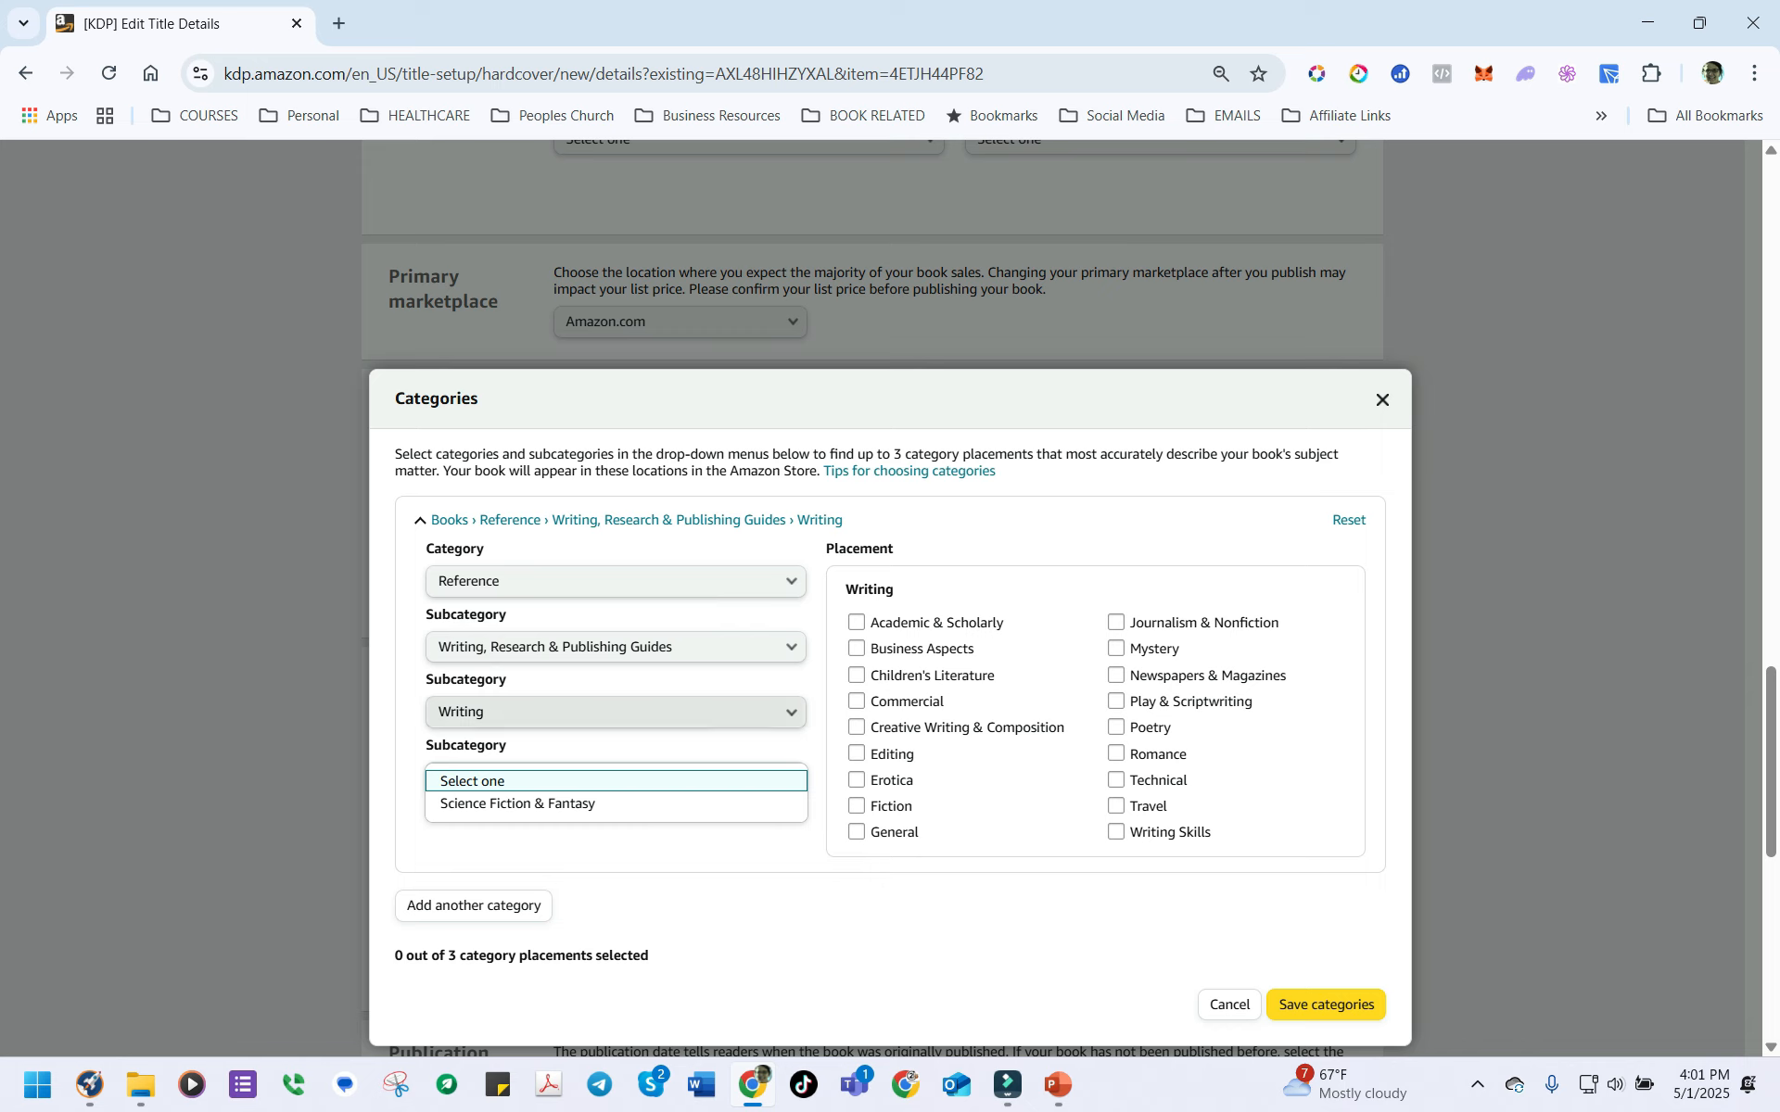
{"action": "left_click", "coordinate": [574, 782]}
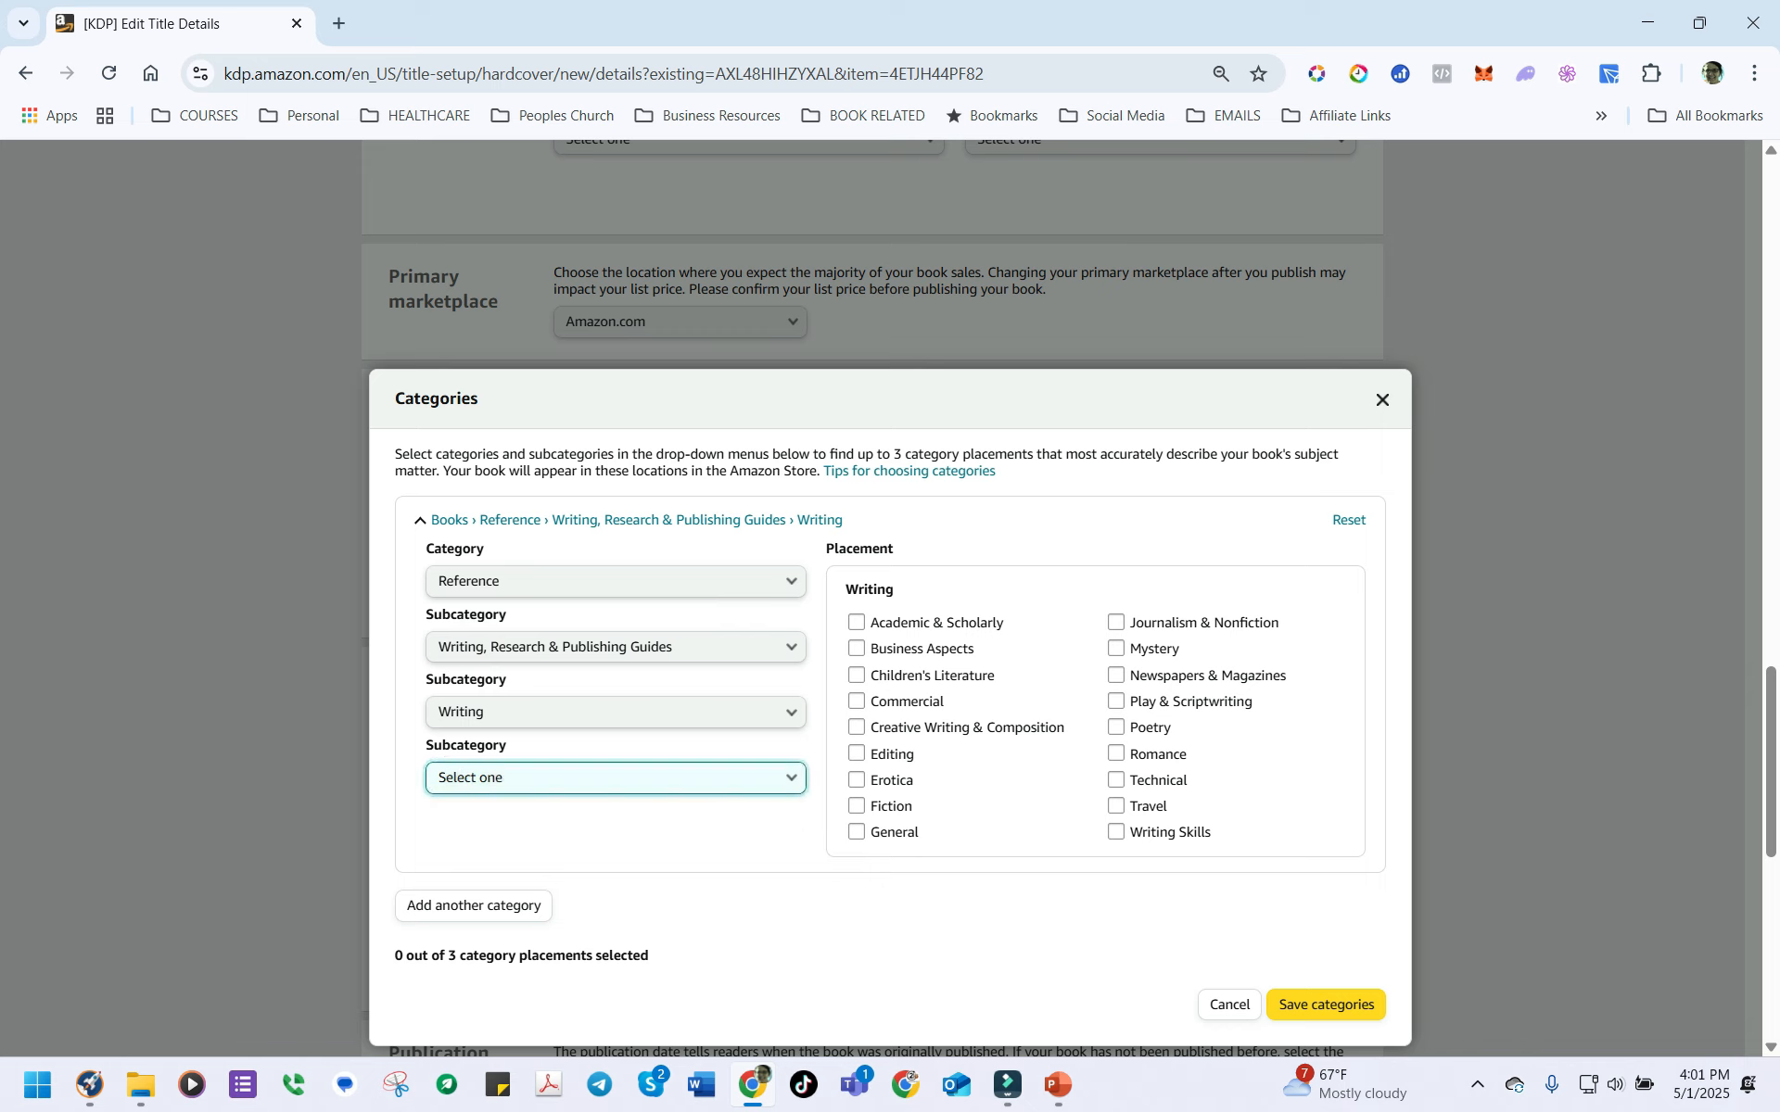
{"action": "left_click", "coordinate": [1115, 832]}
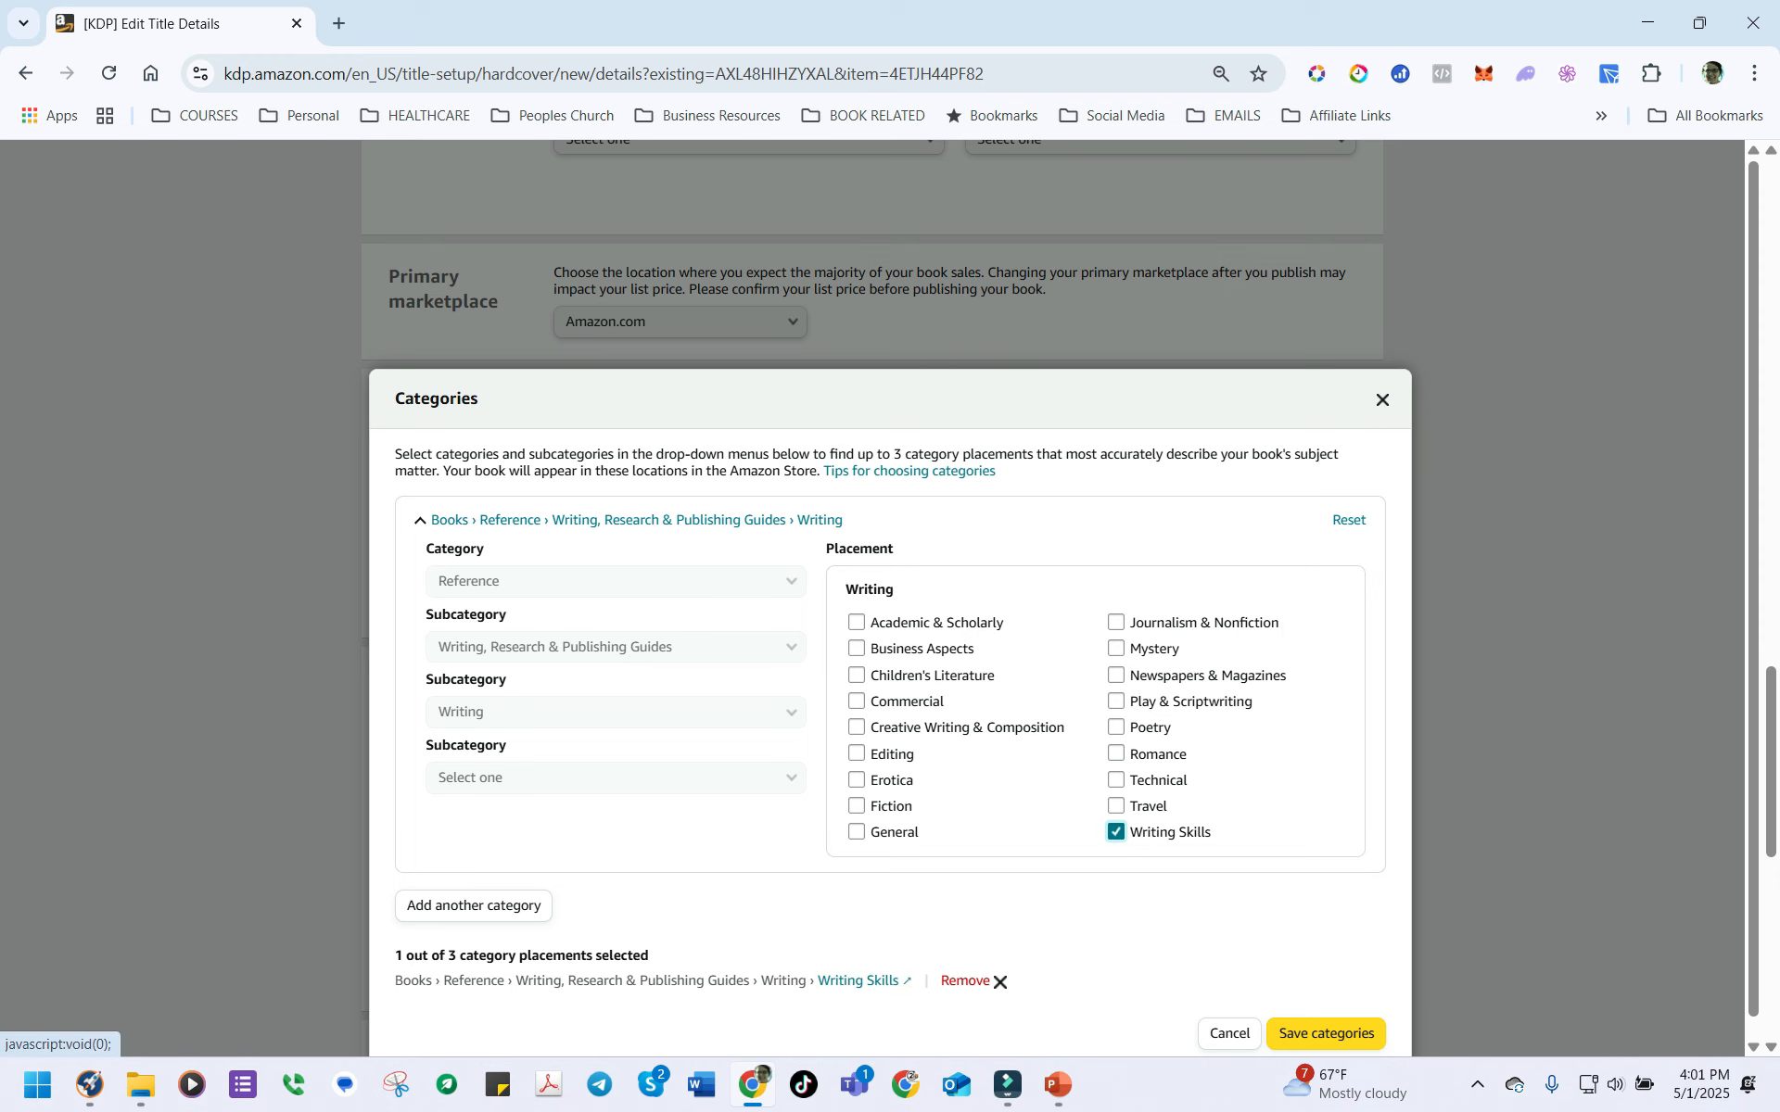
{"action": "left_click", "coordinate": [1325, 1033]}
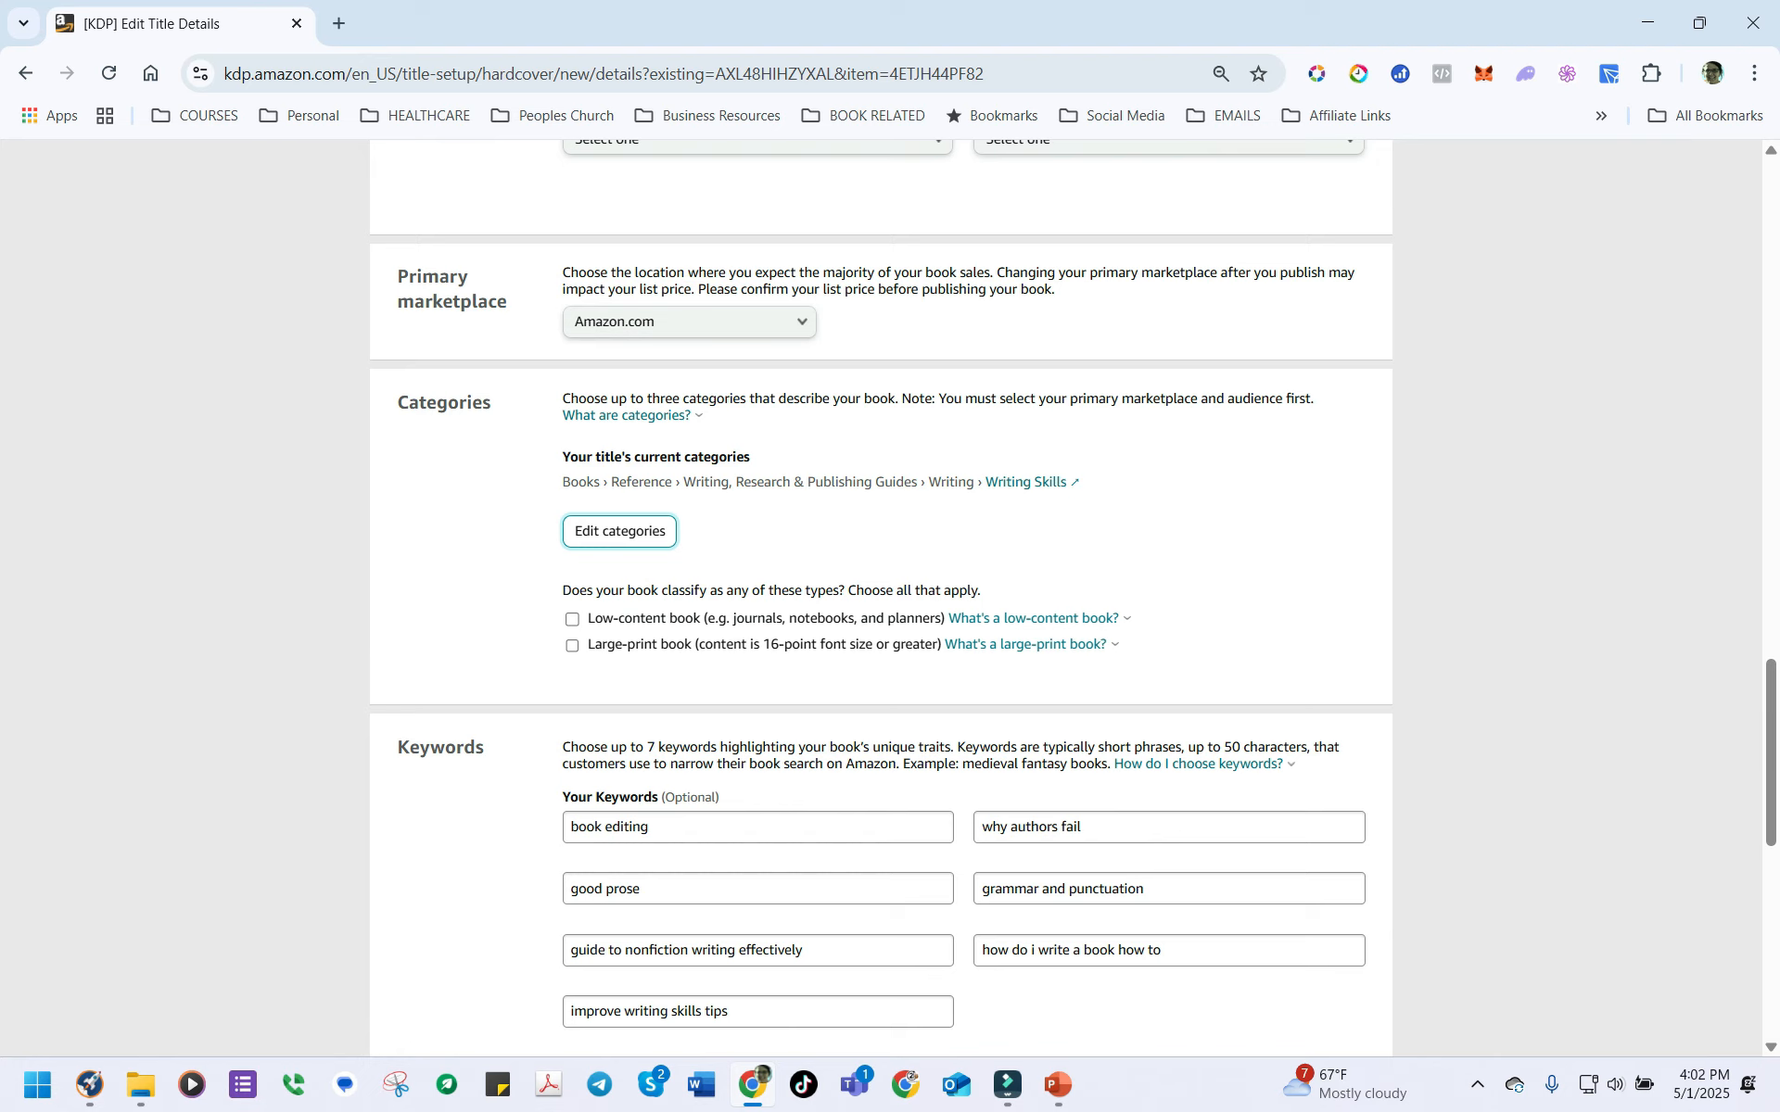
Step: Save the hardcover details to continue to the content section, and assign the book a free KDP ISBN
{"action": "scroll", "coordinate": [890, 593], "scroll_direction": "down", "scroll_amount": 3}
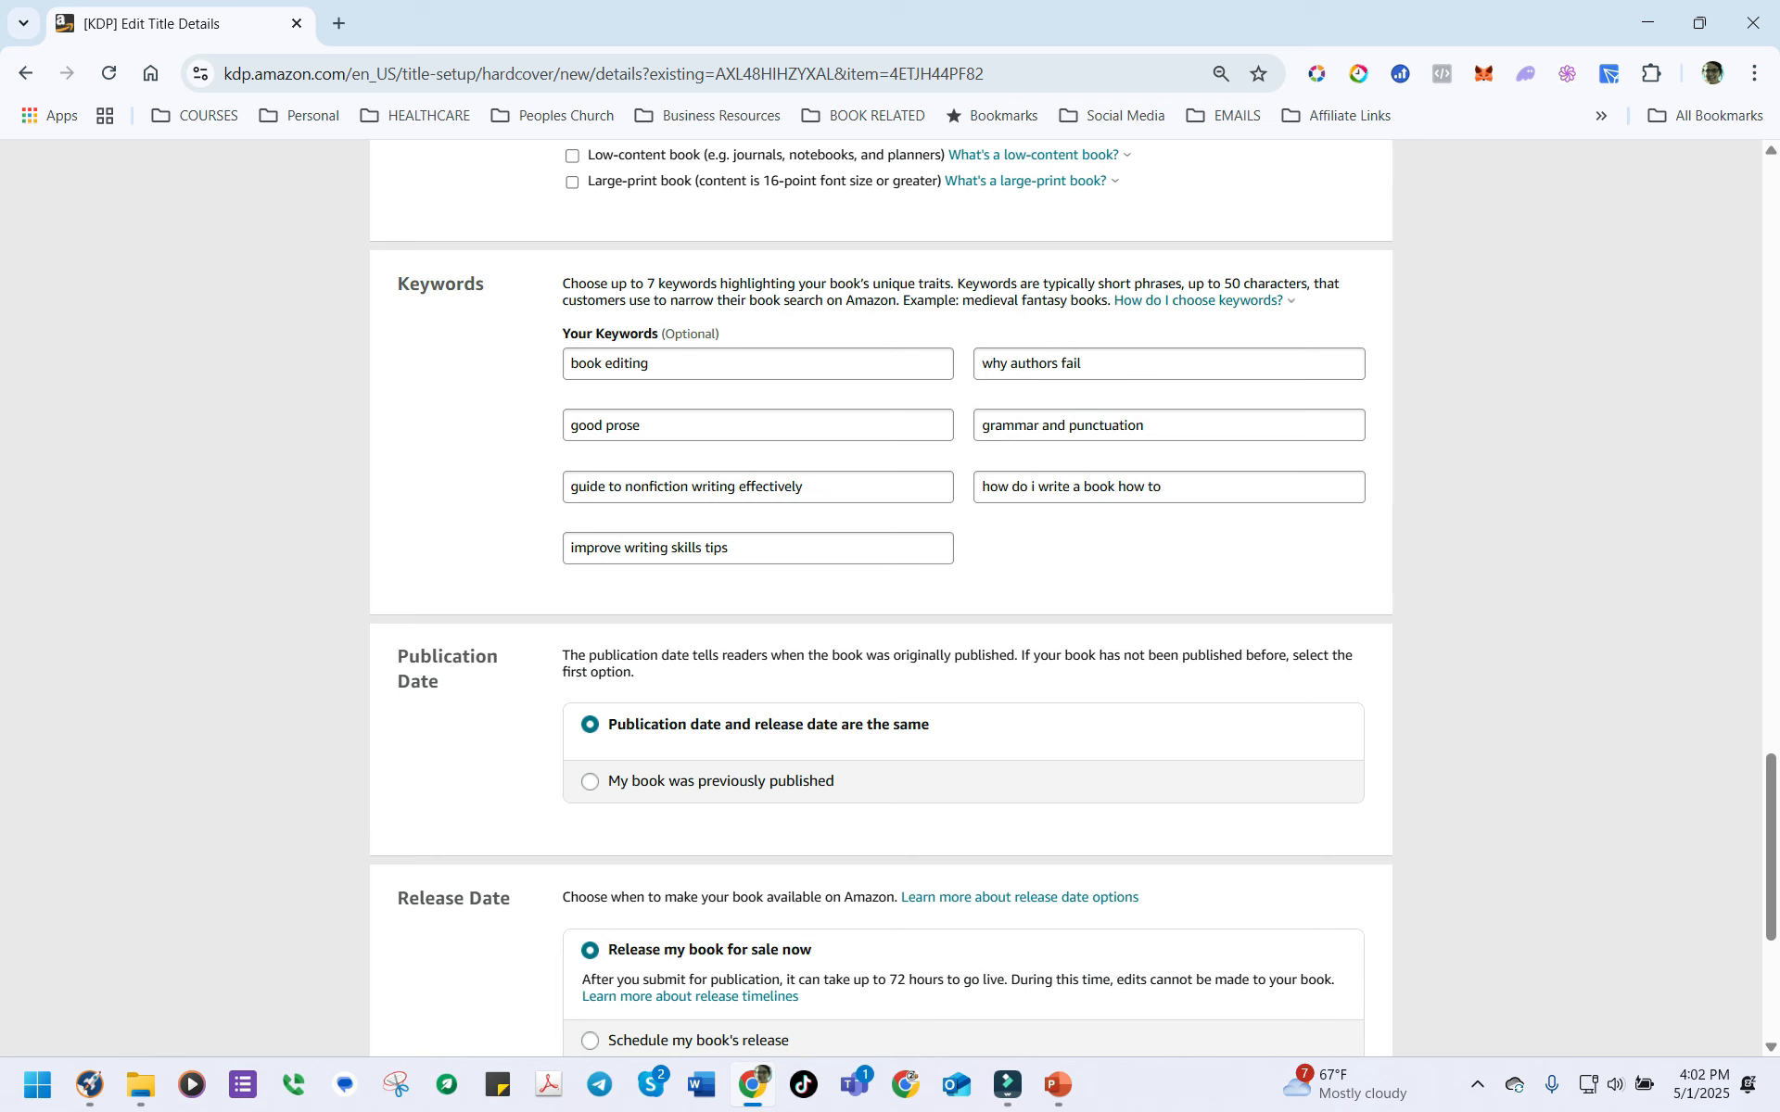
{"action": "scroll", "coordinate": [881, 603], "scroll_direction": "down", "scroll_amount": 4}
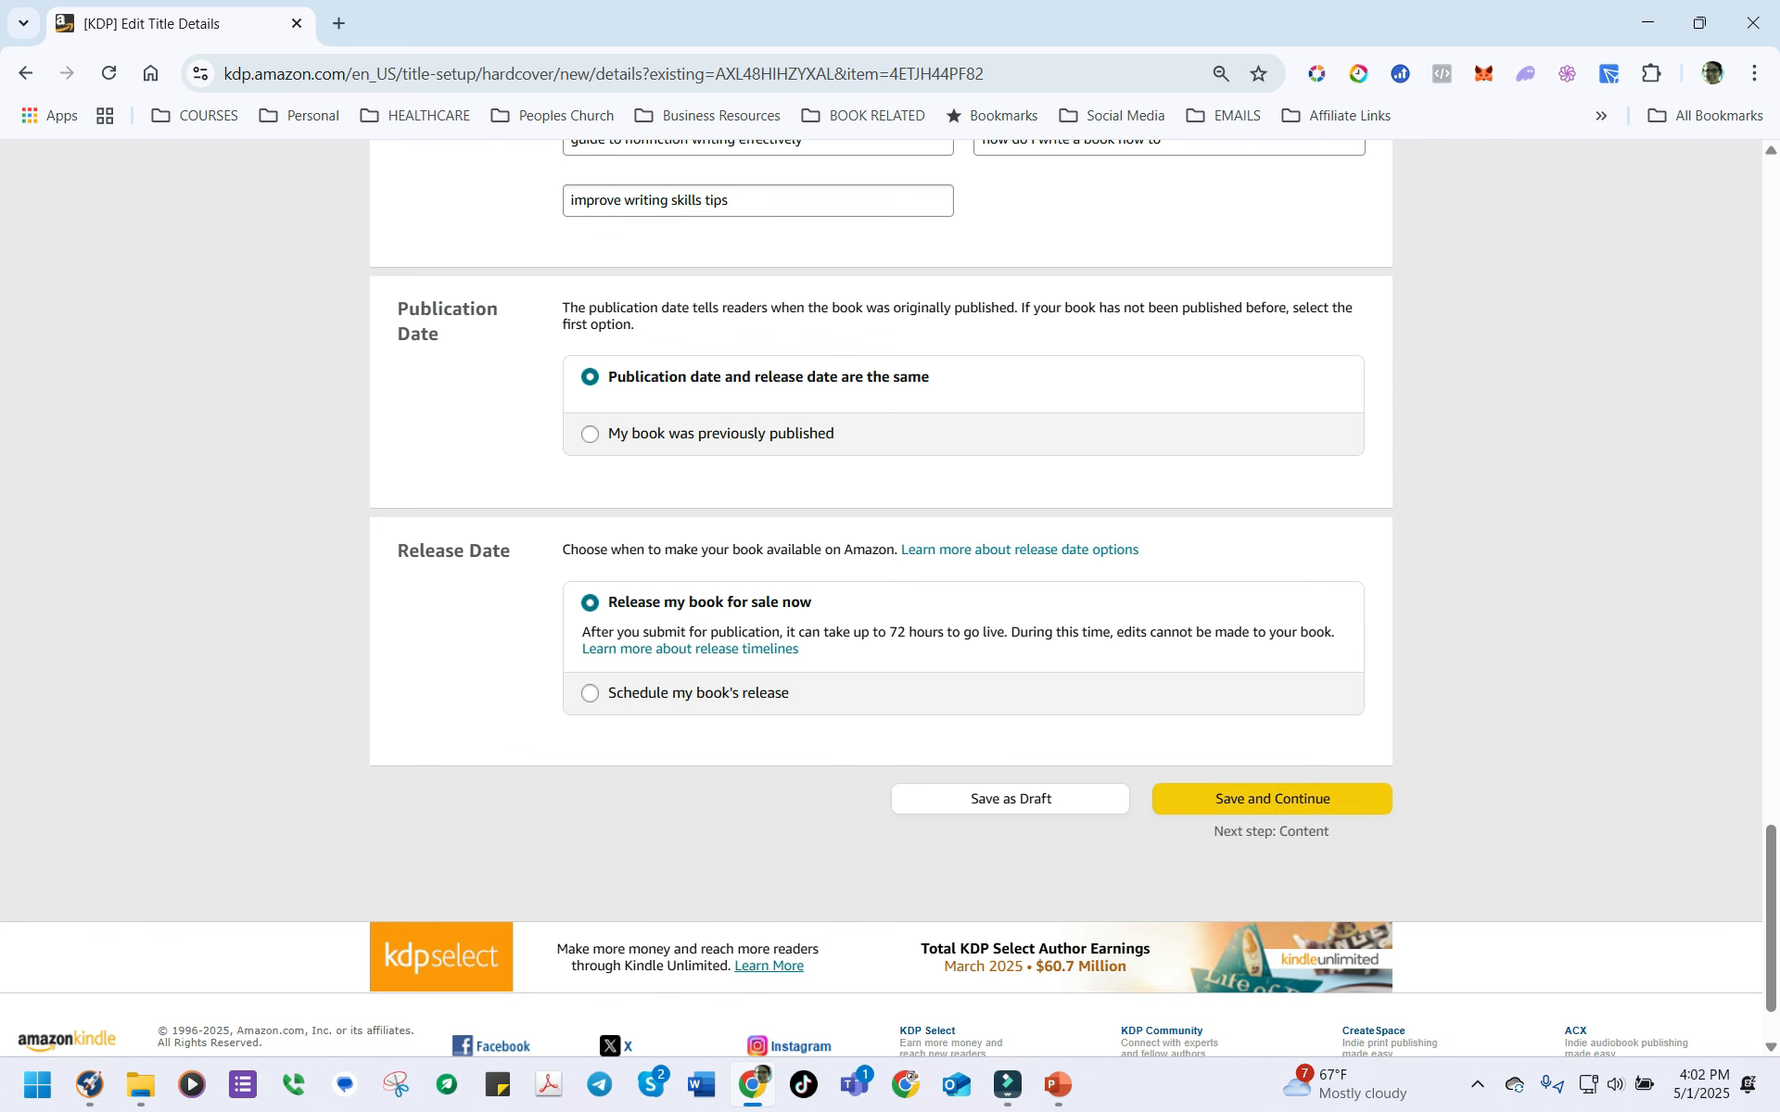
{"action": "left_click", "coordinate": [1272, 798]}
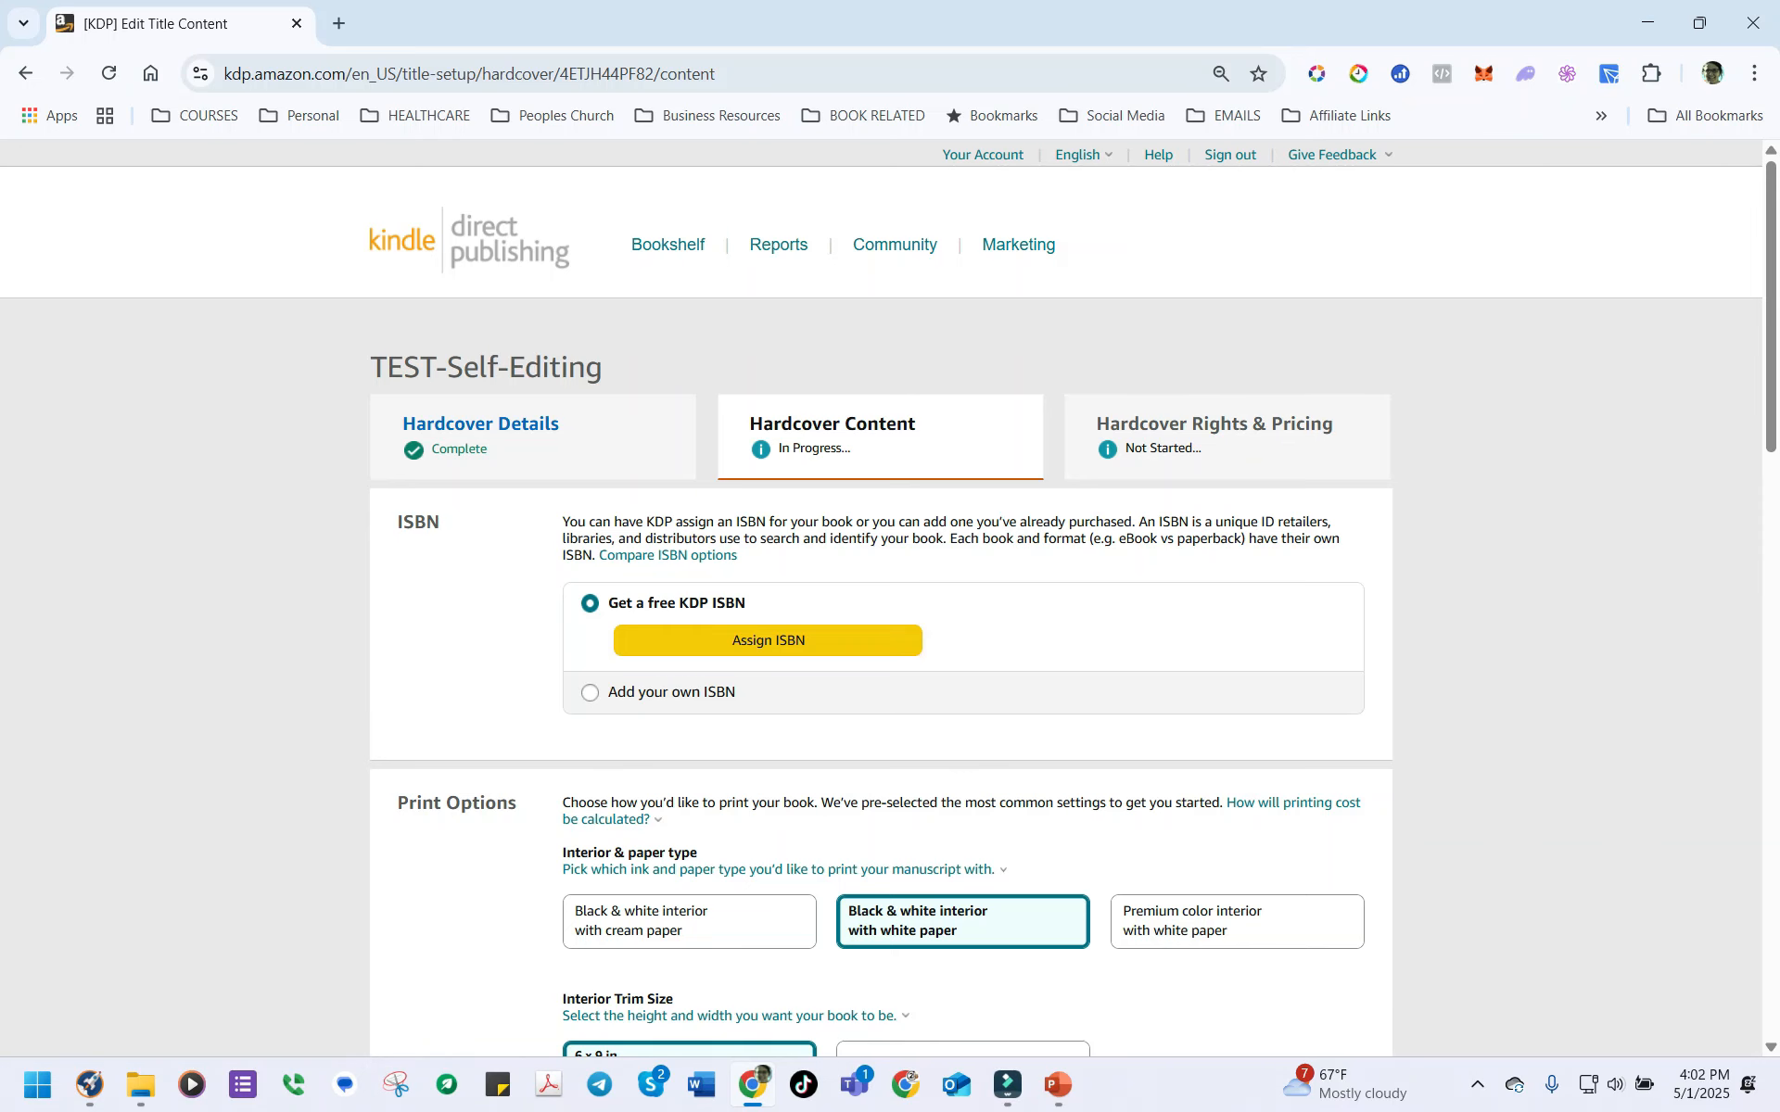
{"action": "left_click", "coordinate": [768, 641]}
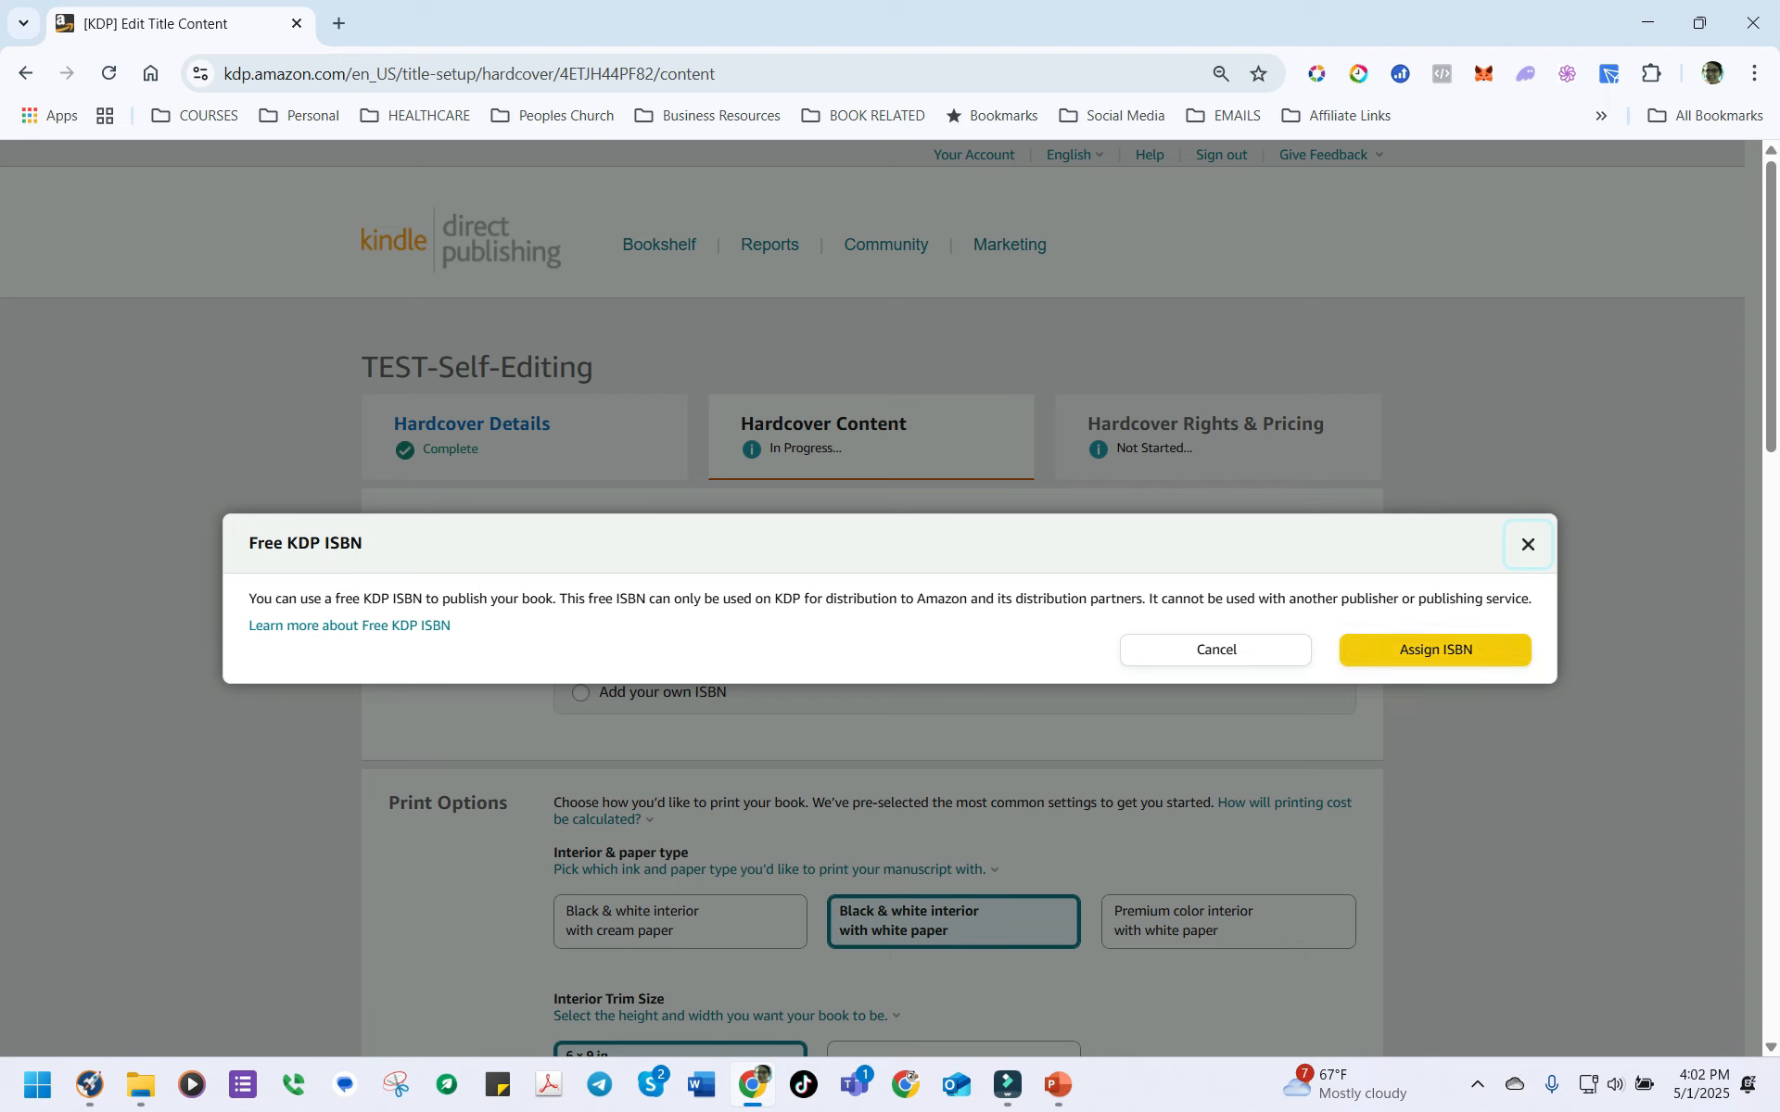
{"action": "left_click", "coordinate": [1435, 651]}
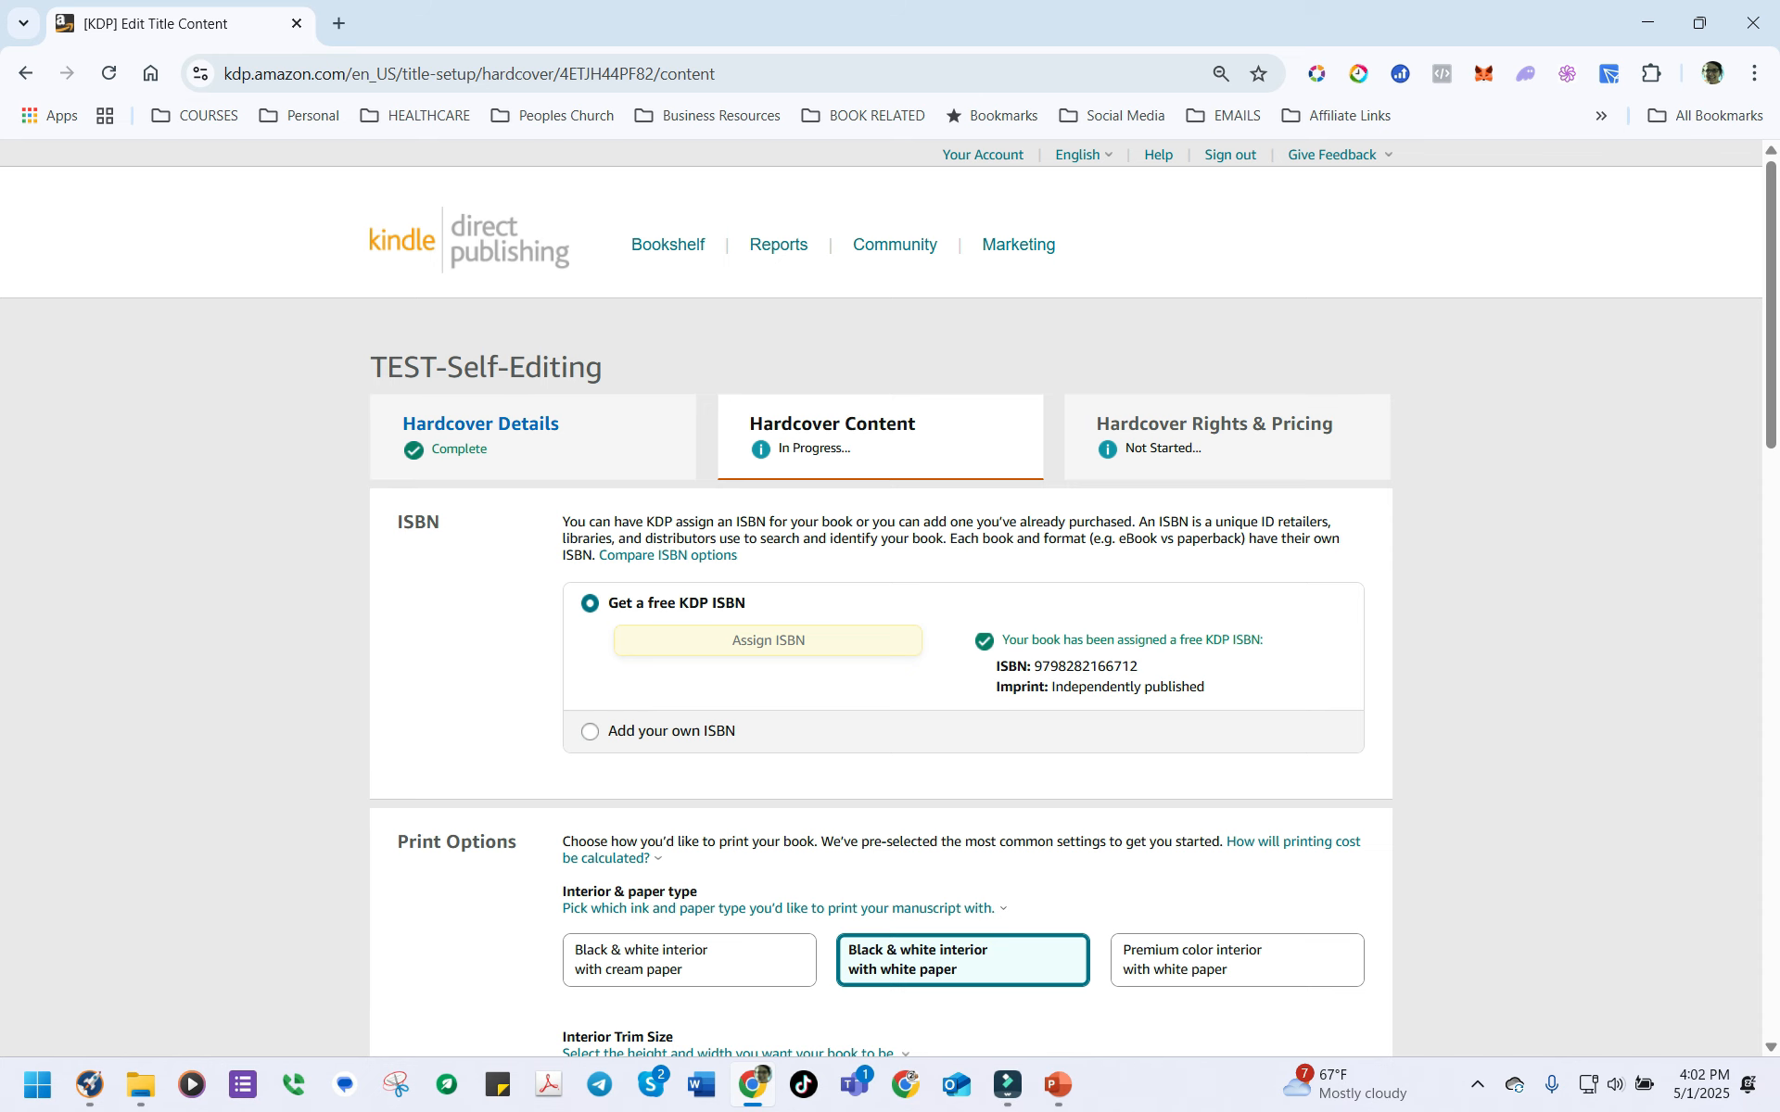
Step: Set the hardcover's interior trim size to 5.5 x 8.5 in
{"action": "scroll", "coordinate": [880, 597], "scroll_direction": "down", "scroll_amount": 6}
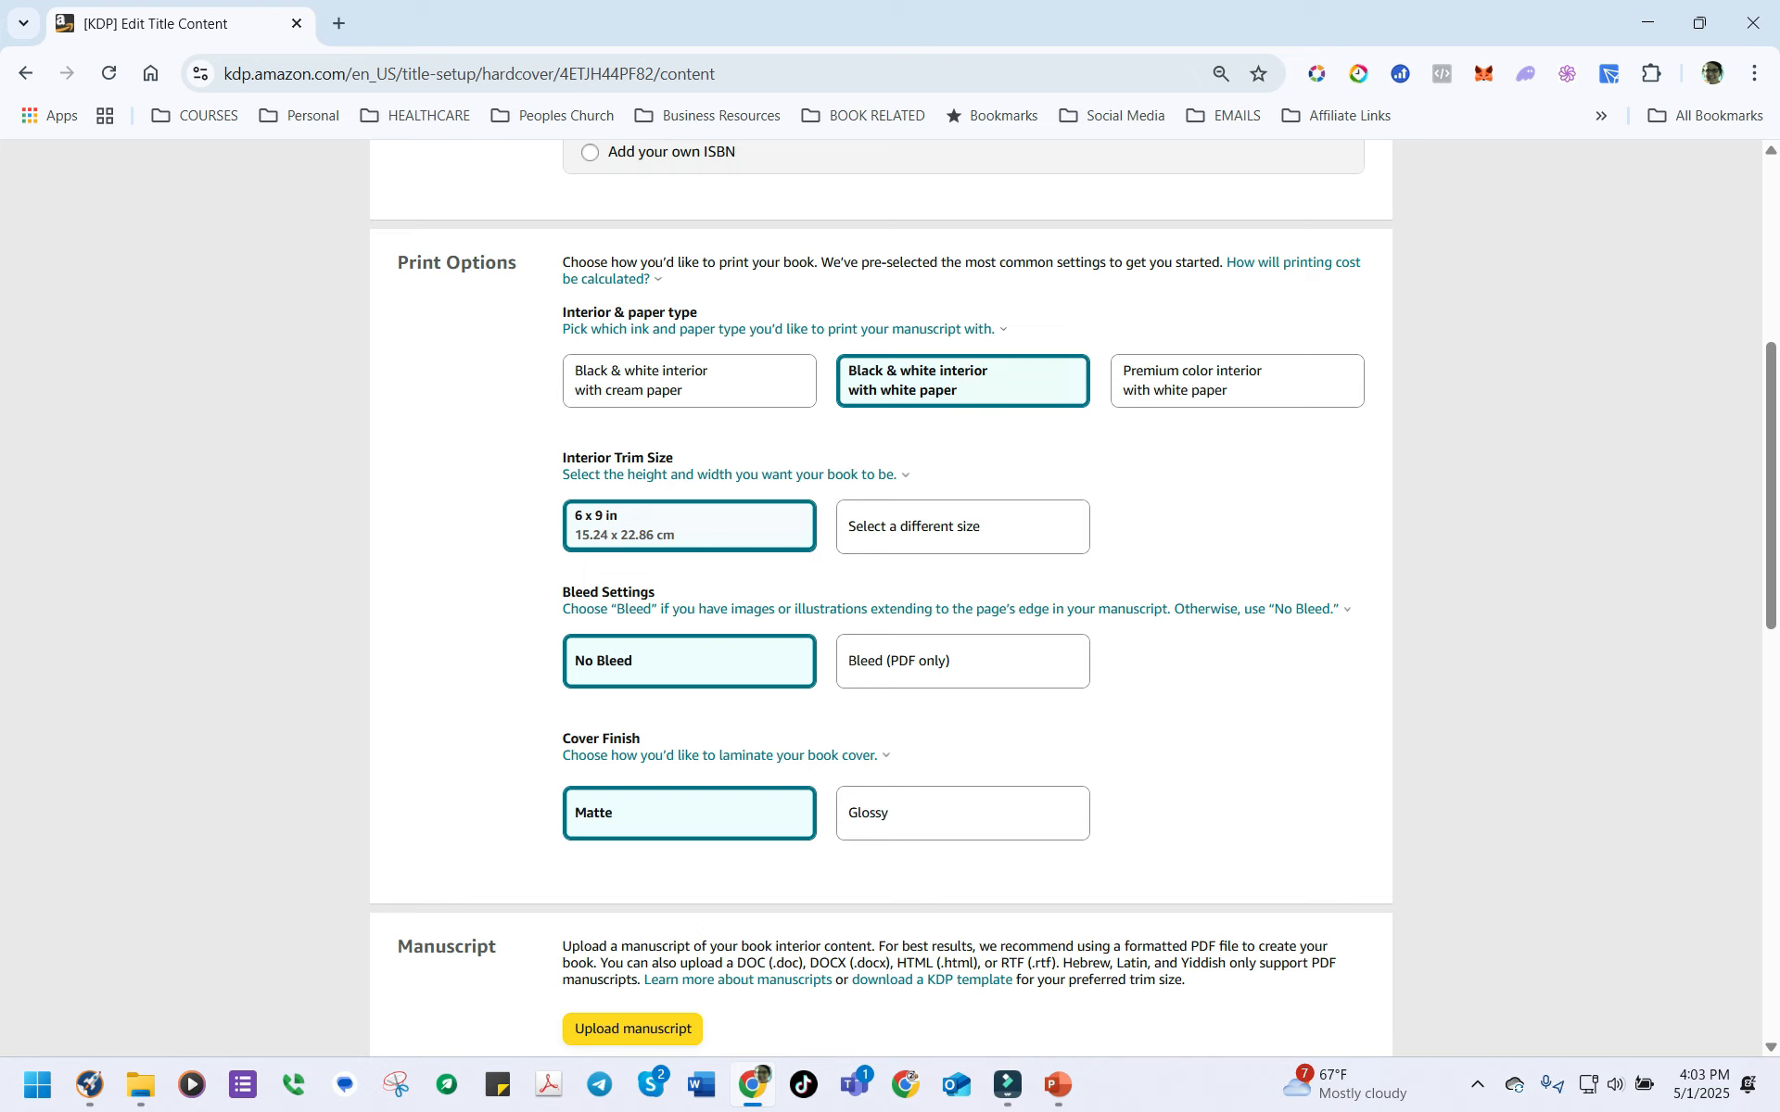
{"action": "left_click", "coordinate": [689, 527]}
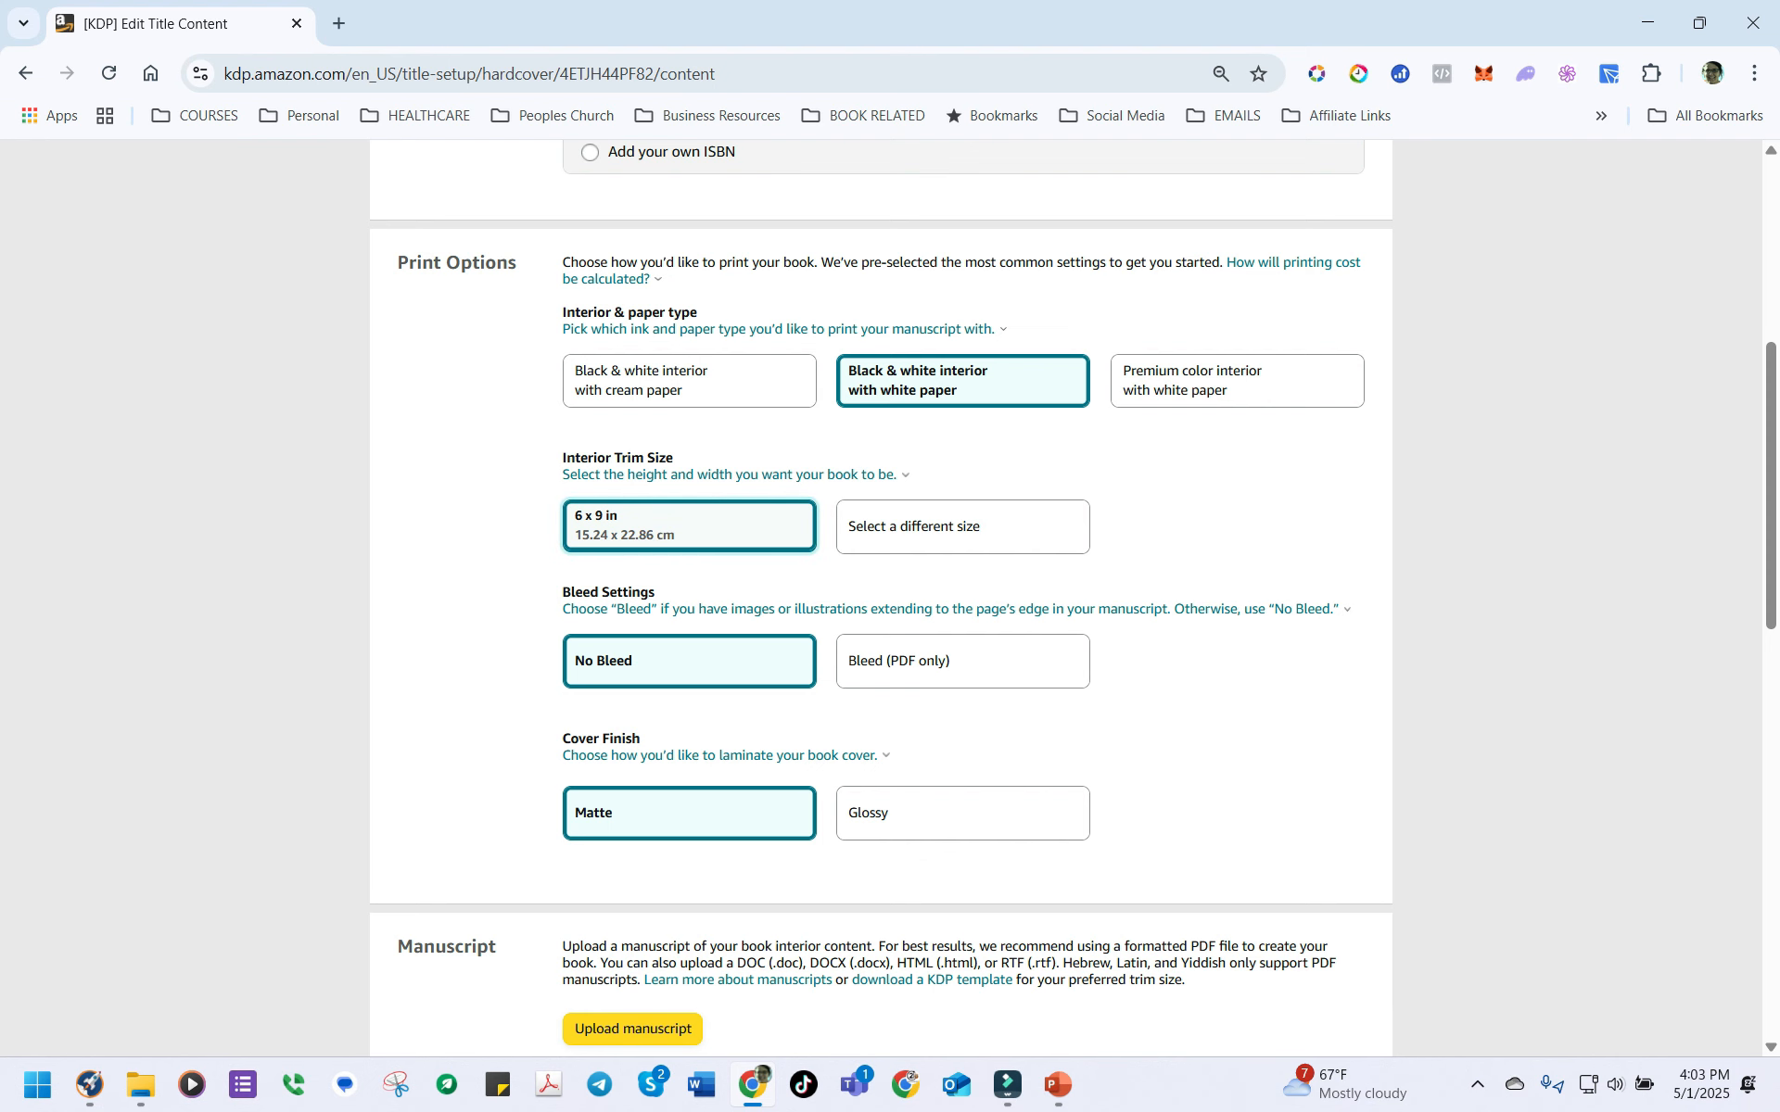
{"action": "left_click", "coordinate": [962, 527]}
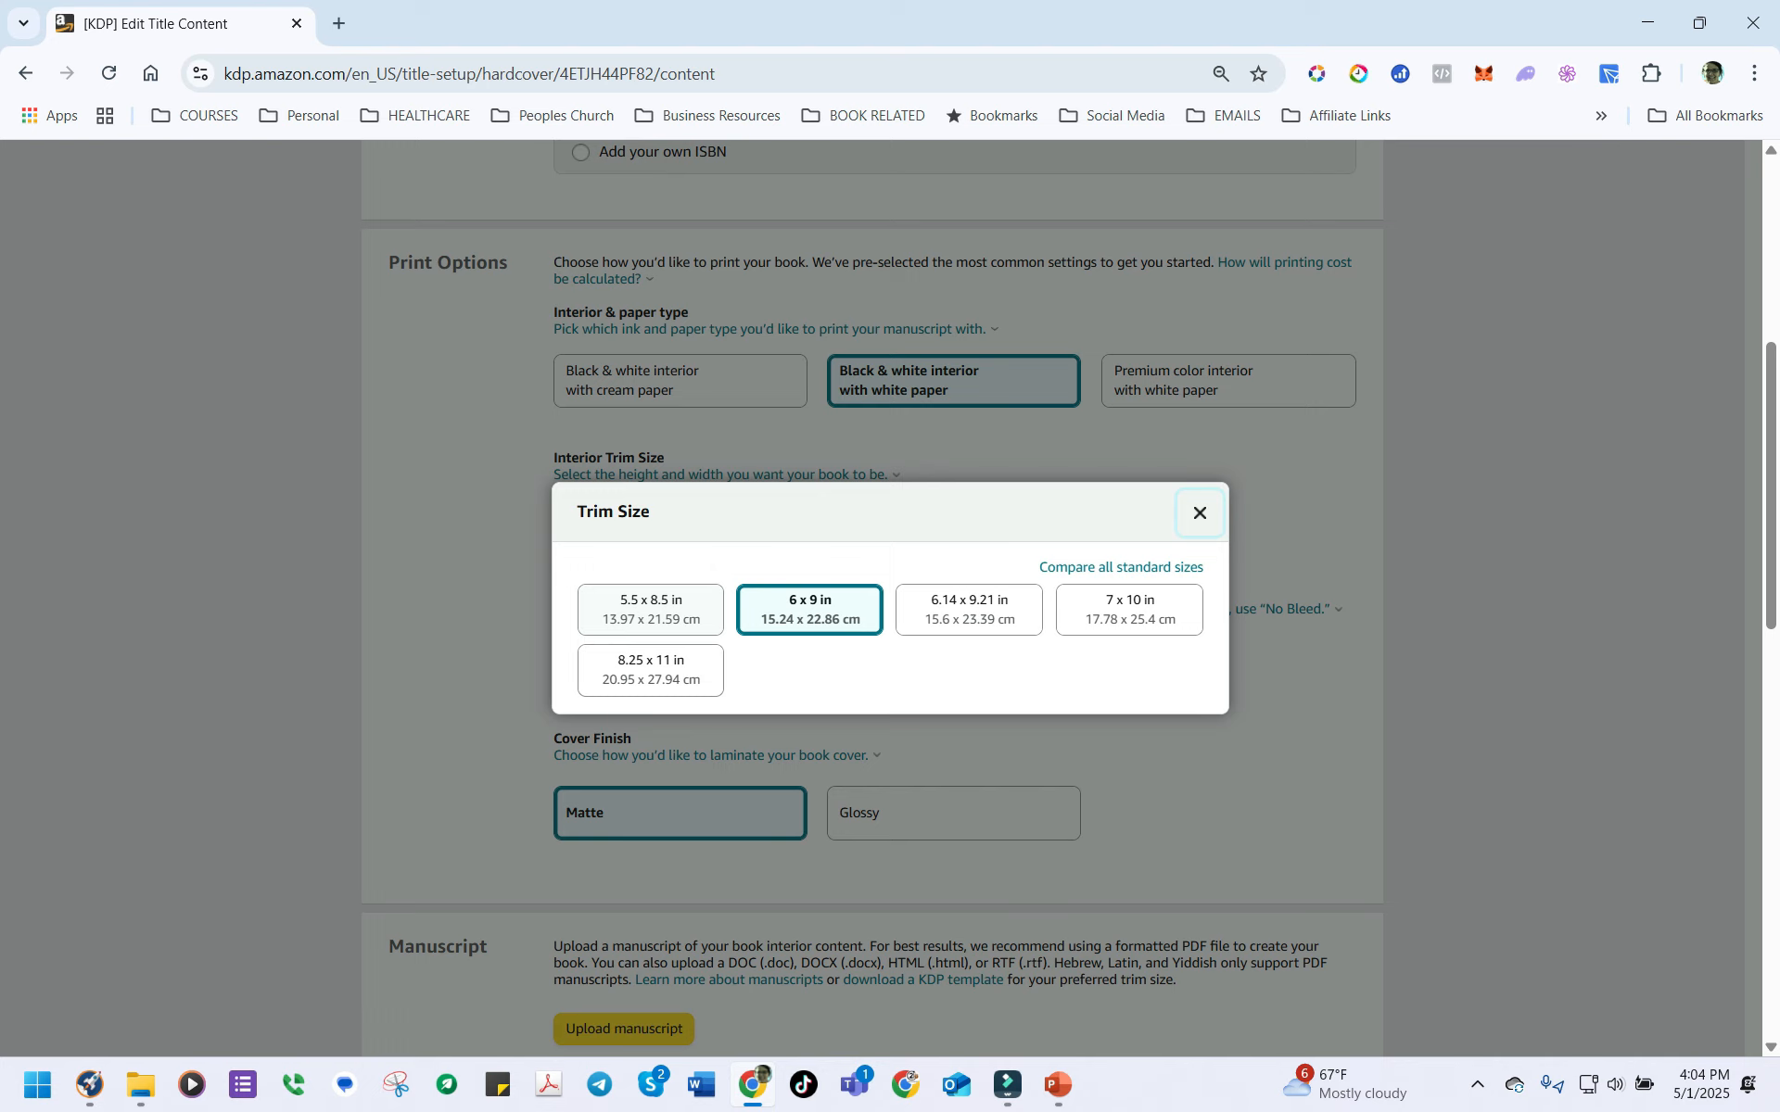
{"action": "left_click", "coordinate": [651, 610]}
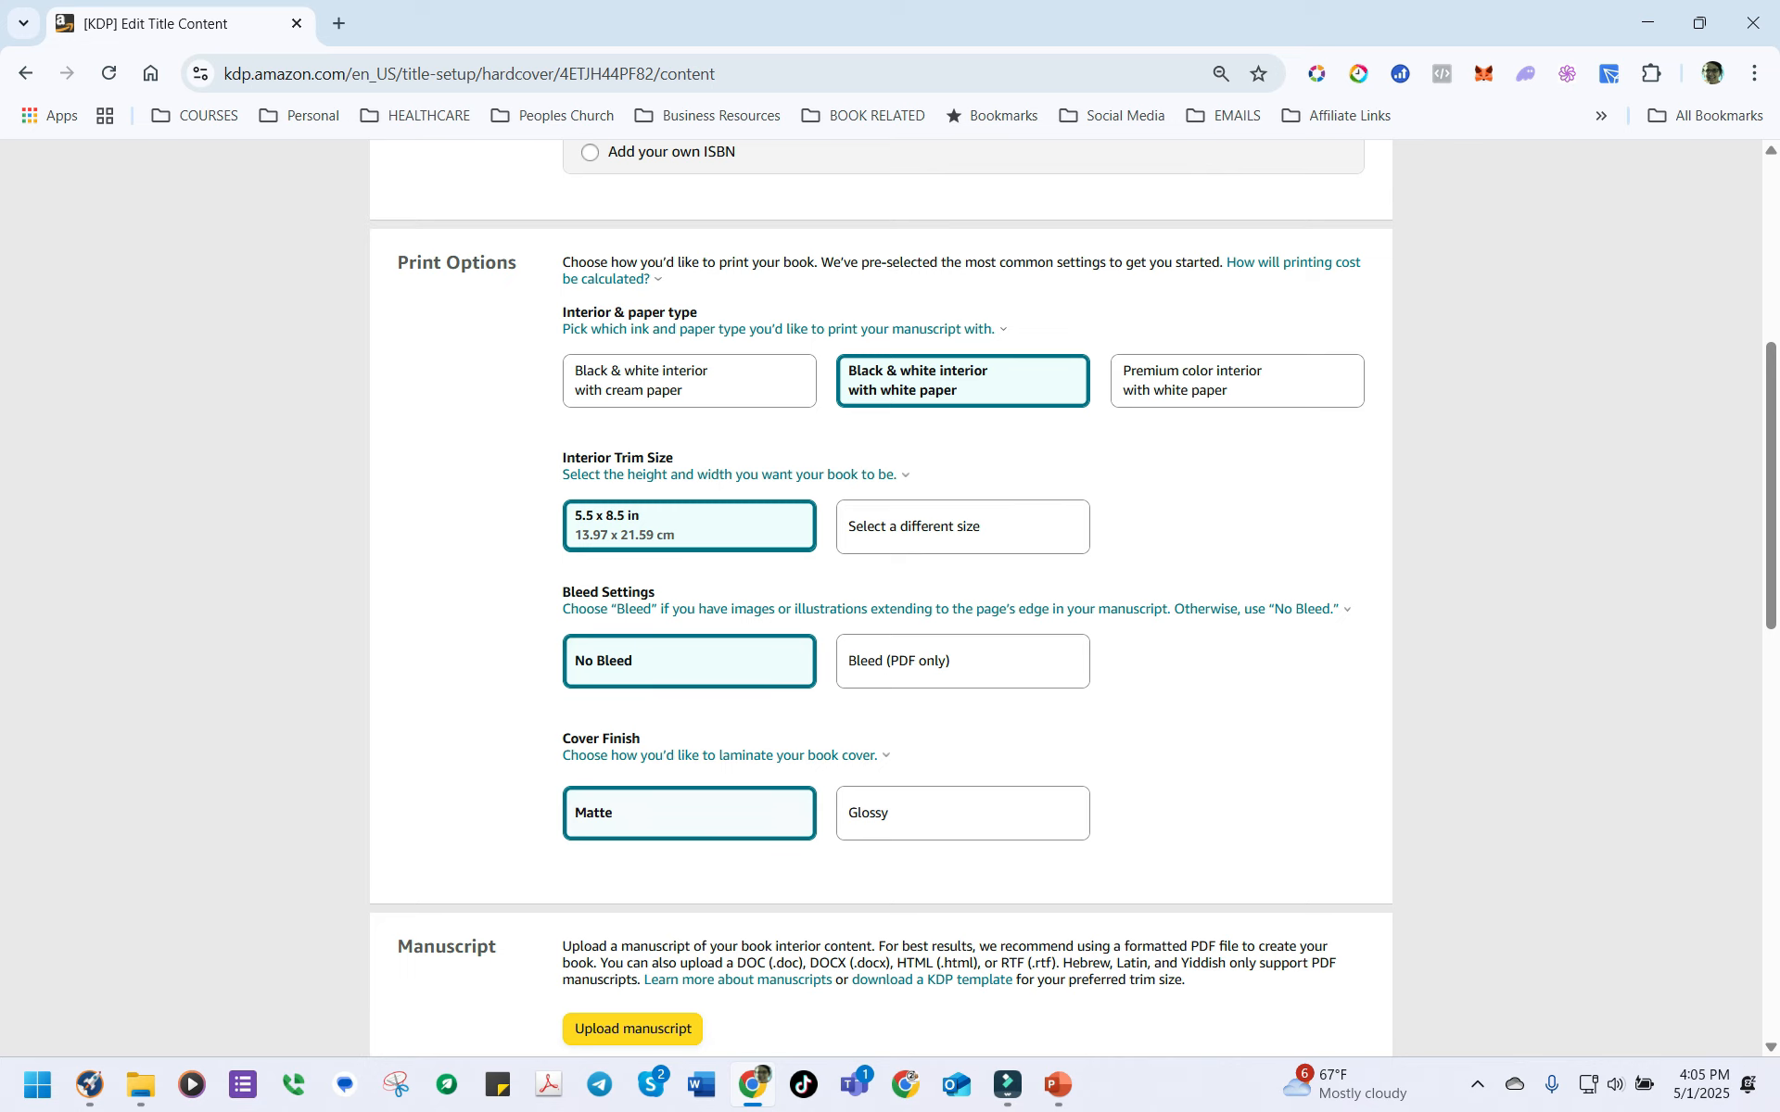
Step: Upload the interior manuscript file "Self Editing - print - UPLOAD TO KDP_INGRAMSPARK v3 (1).pdf", keeping the No Bleed and Matte print options
{"action": "scroll", "coordinate": [881, 598], "scroll_direction": "down", "scroll_amount": 4}
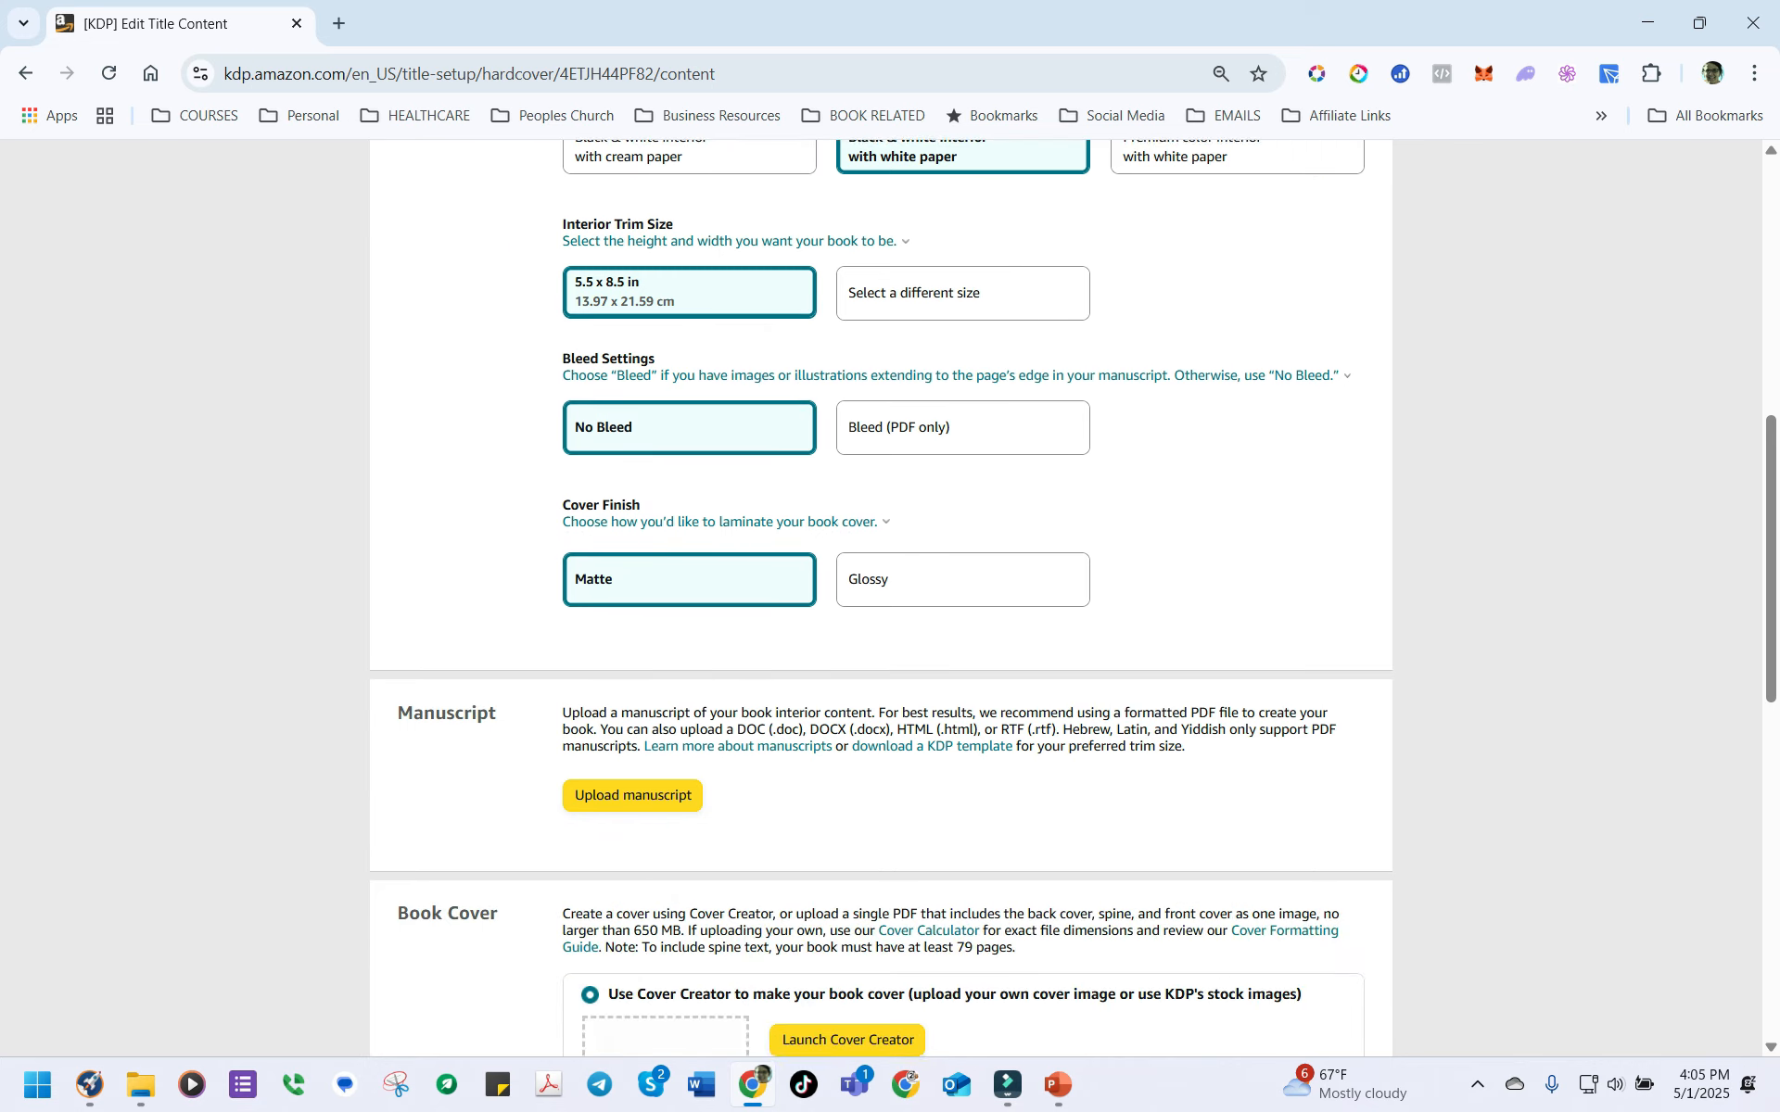
{"action": "scroll", "coordinate": [881, 598], "scroll_direction": "down", "scroll_amount": 1}
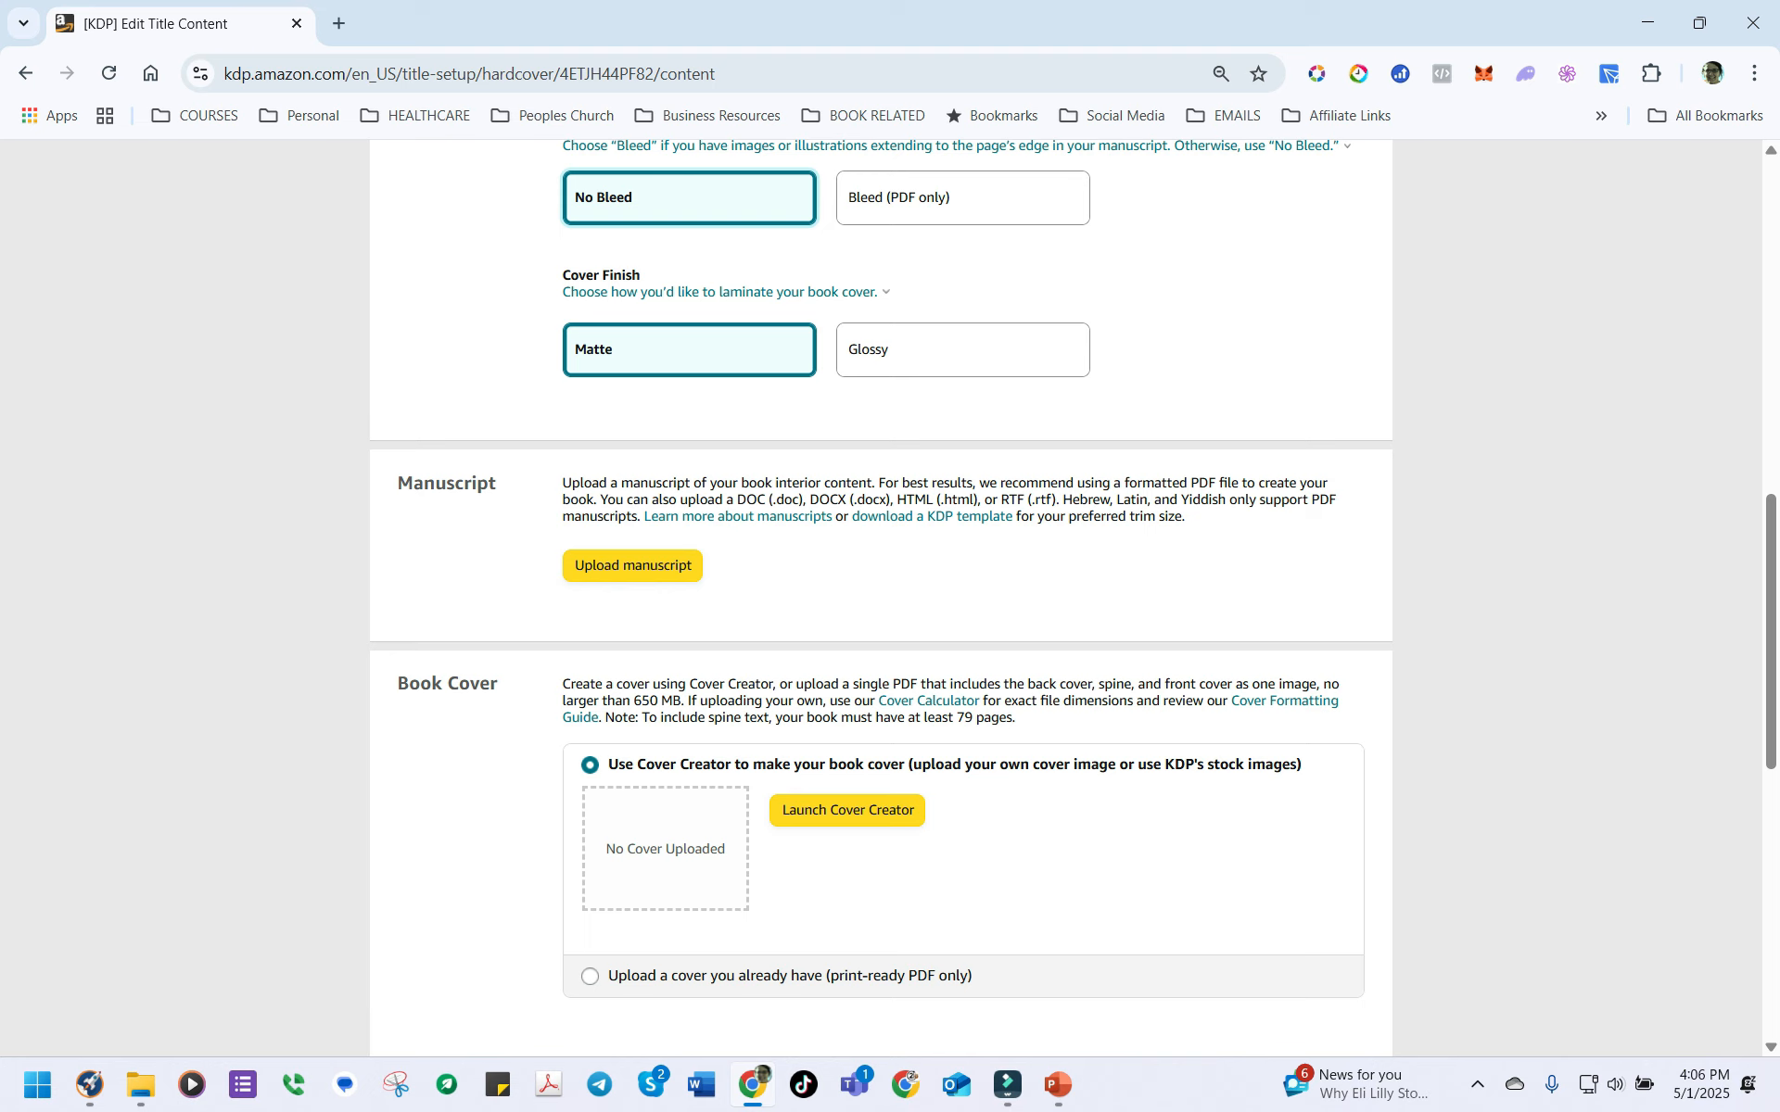
{"action": "scroll", "coordinate": [880, 598], "scroll_direction": "down", "scroll_amount": 1}
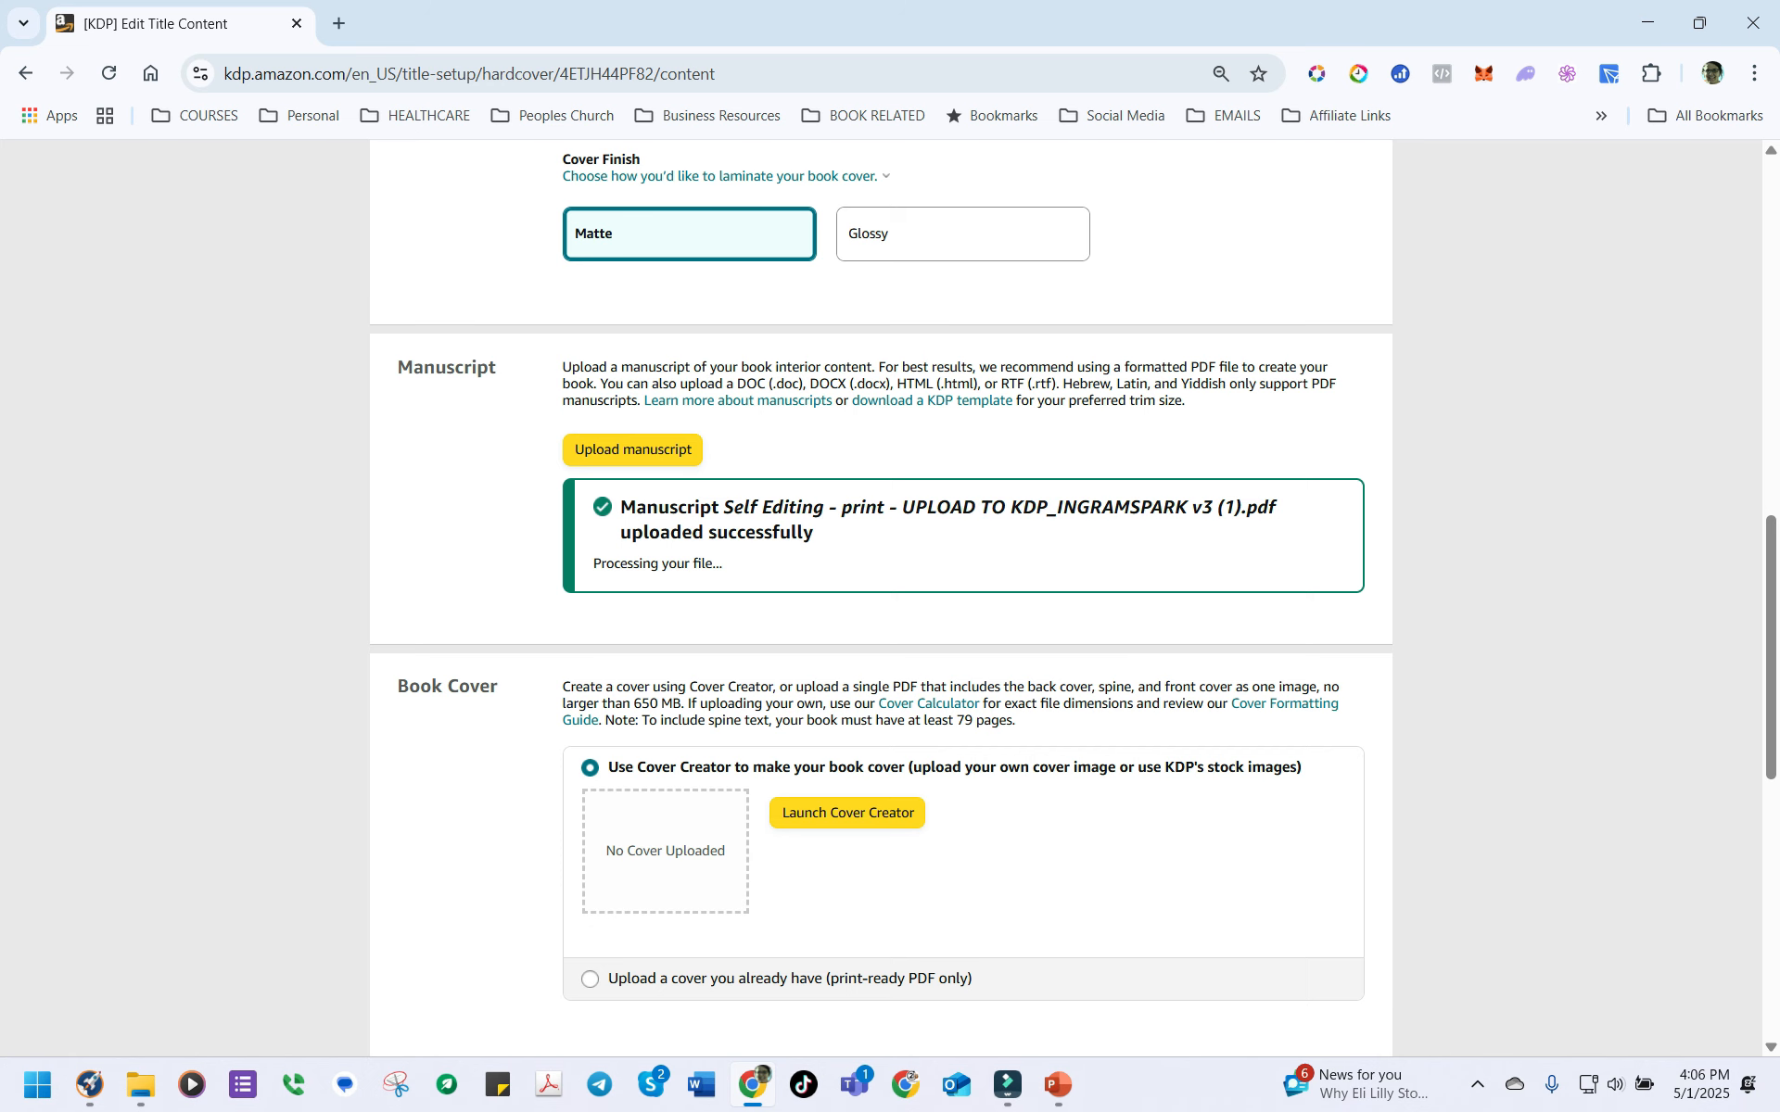
Step: Upload an existing print-ready PDF as the book cover and mark that the cover has a barcode
{"action": "scroll", "coordinate": [881, 593], "scroll_direction": "down", "scroll_amount": 3}
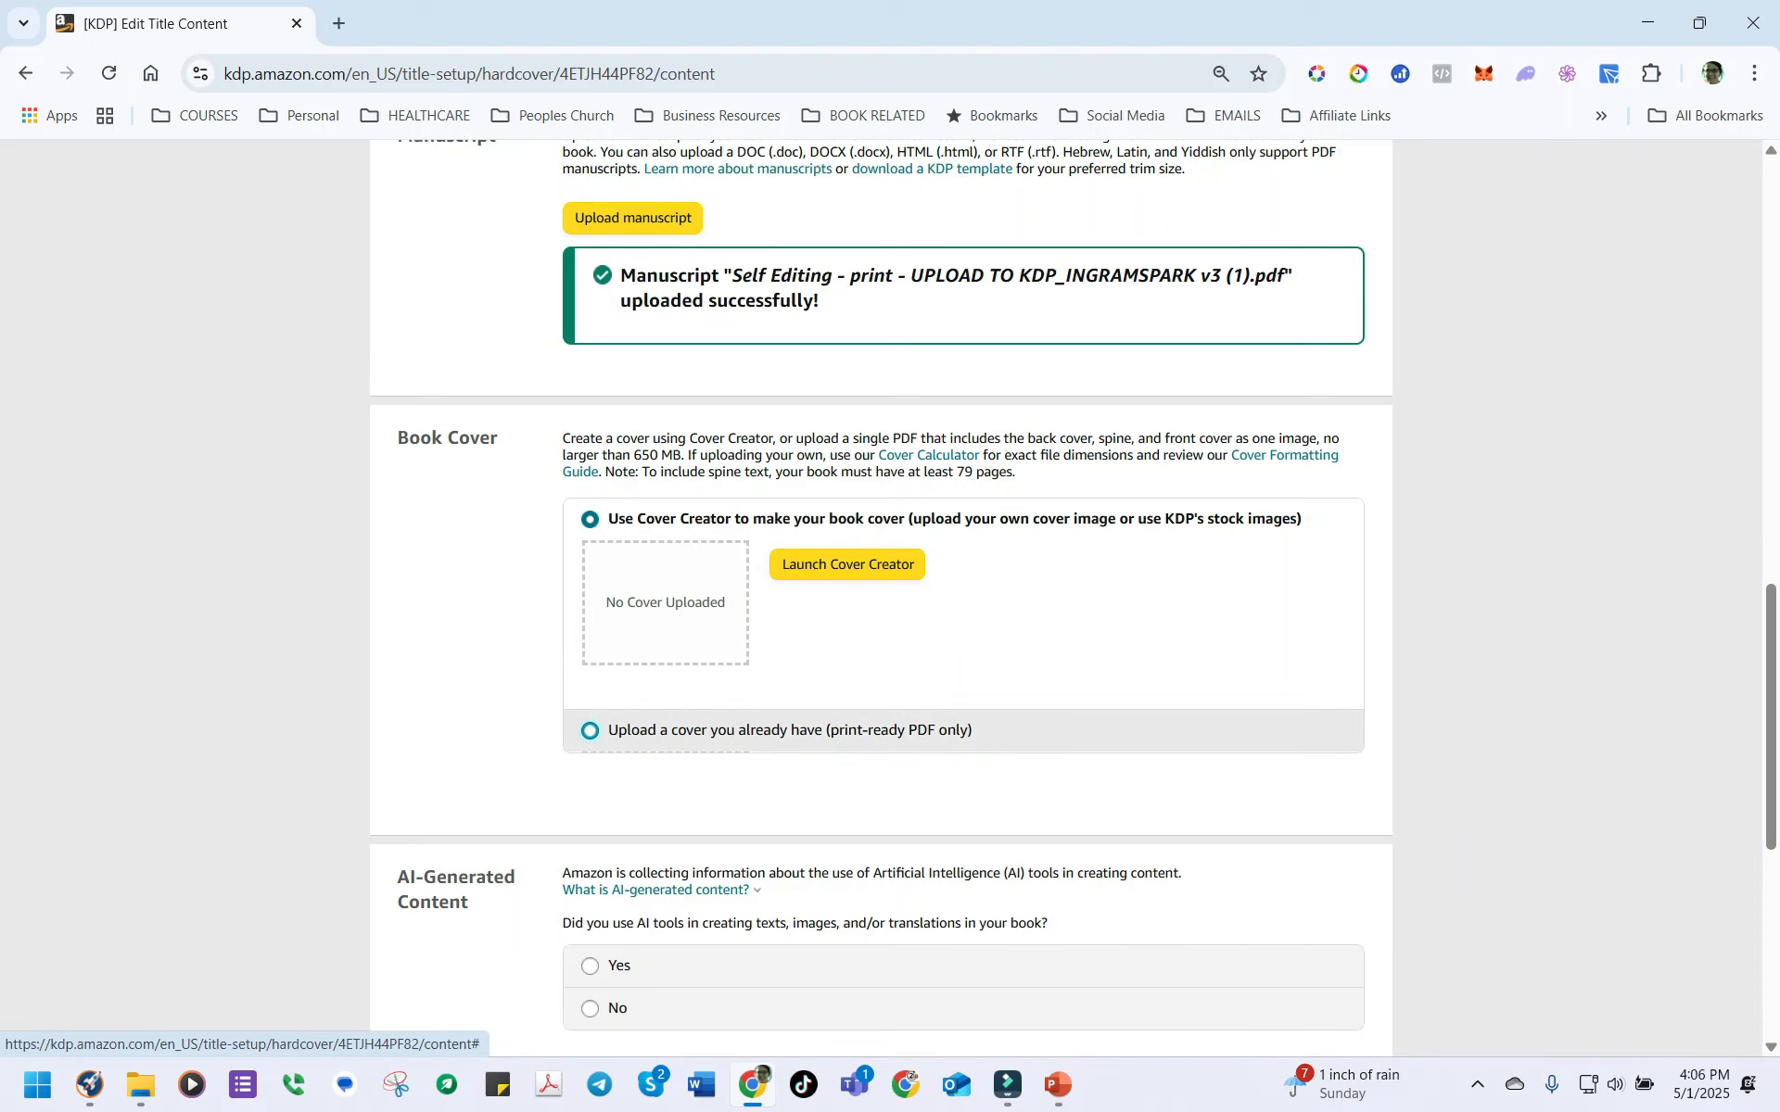
{"action": "left_click", "coordinate": [590, 730]}
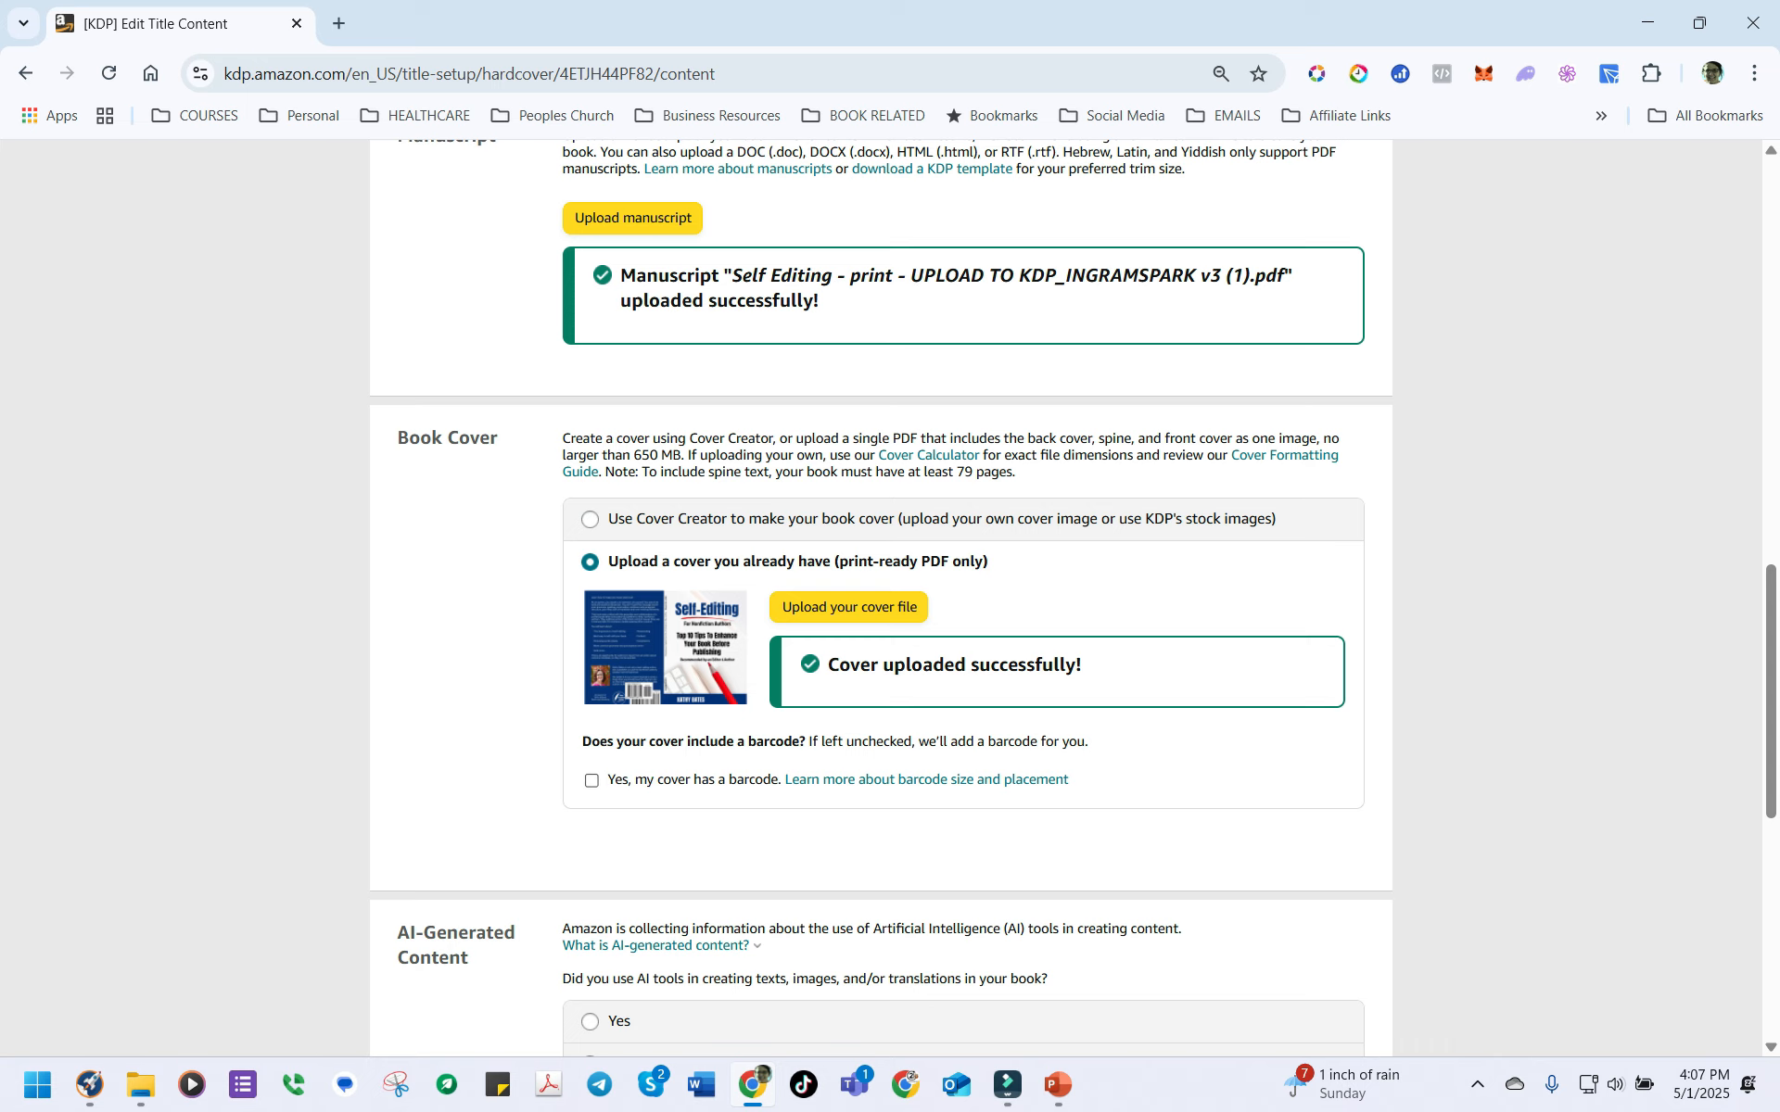
{"action": "left_click", "coordinate": [591, 782]}
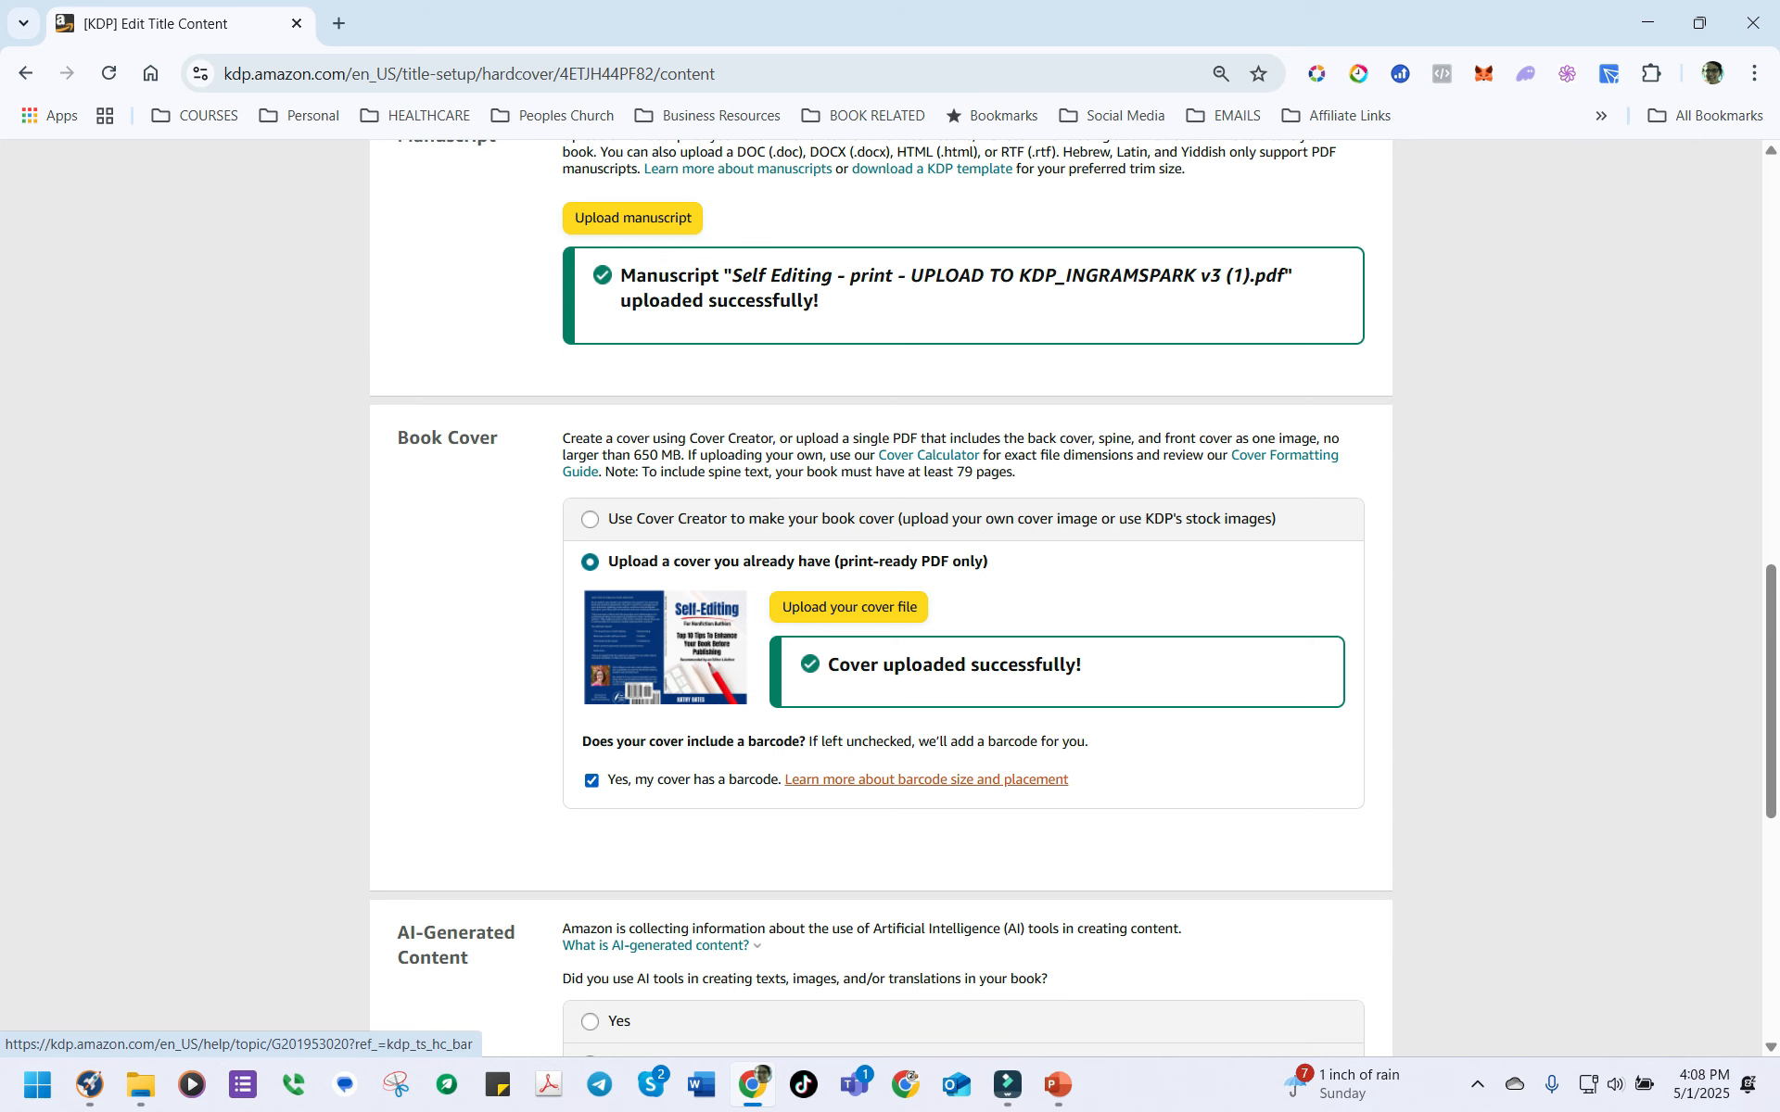
Step: Answer No to the question about using AI tools for the book's texts, images or translations
{"action": "scroll", "coordinate": [881, 593], "scroll_direction": "down", "scroll_amount": 3}
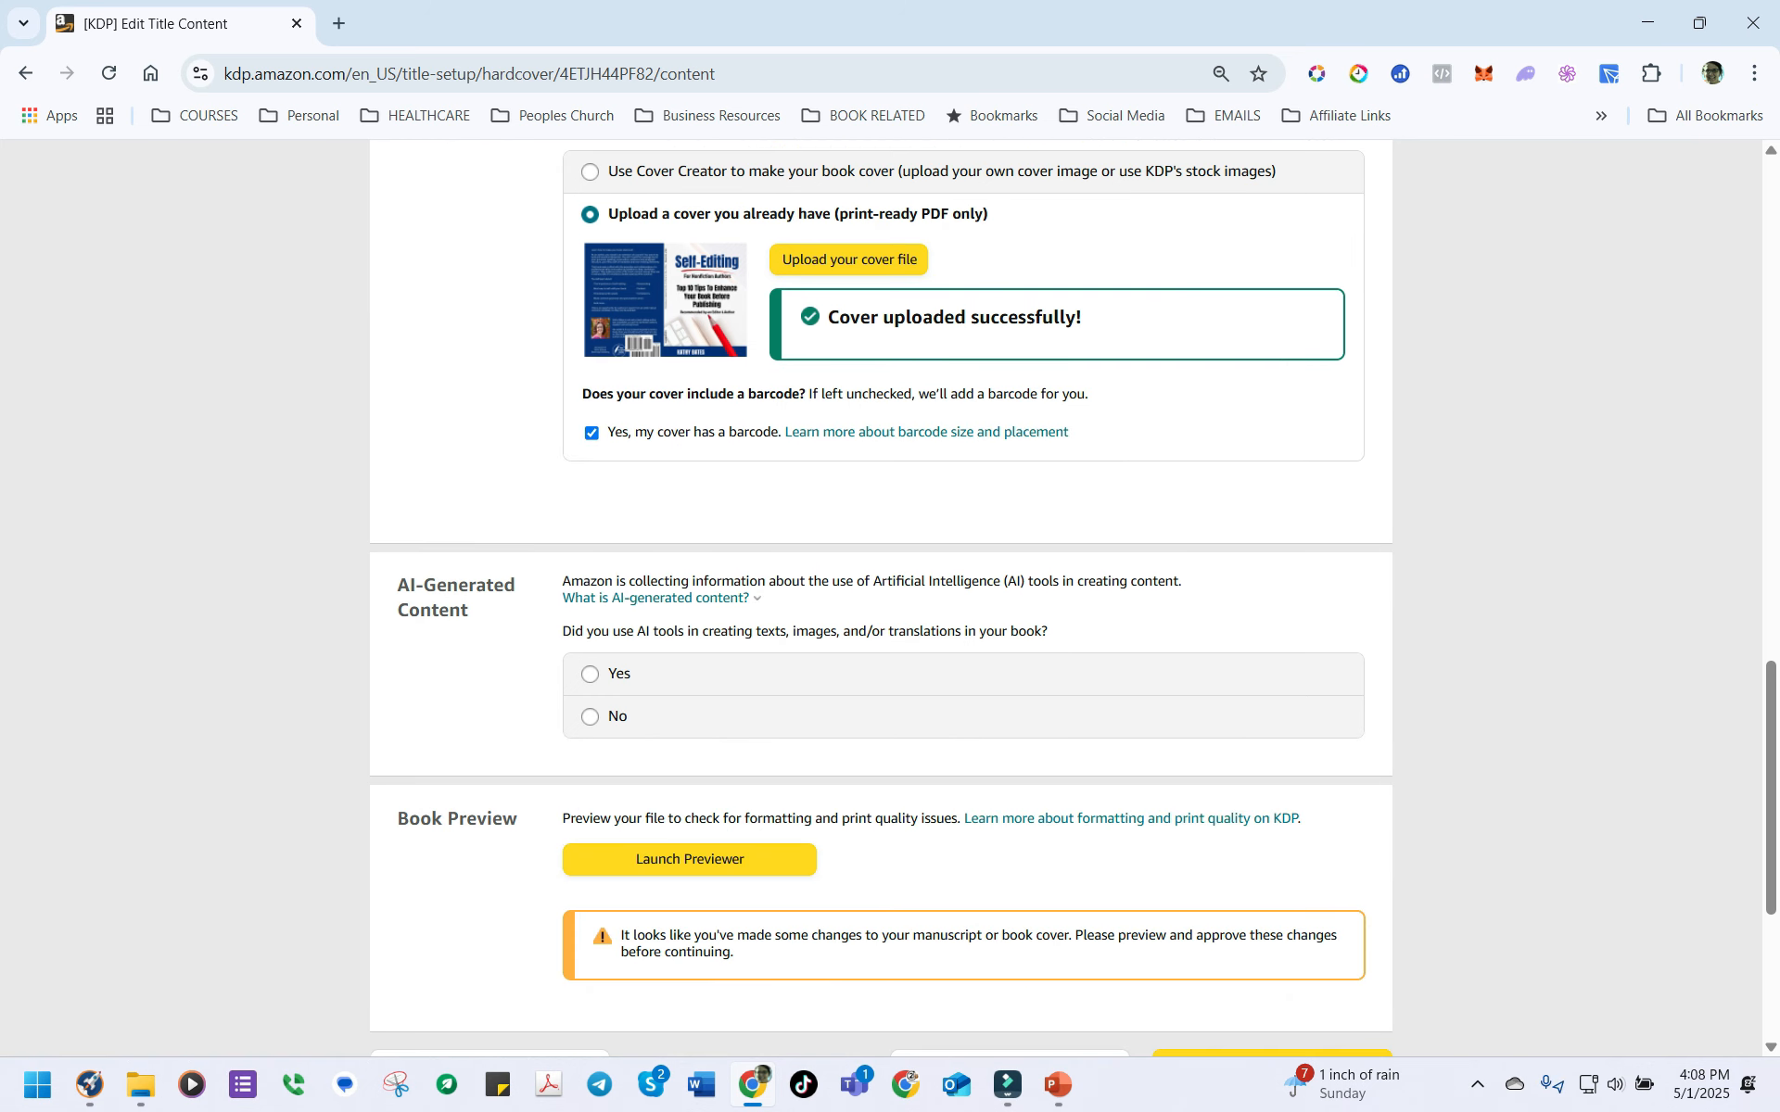
{"action": "scroll", "coordinate": [880, 593], "scroll_direction": "down", "scroll_amount": 1}
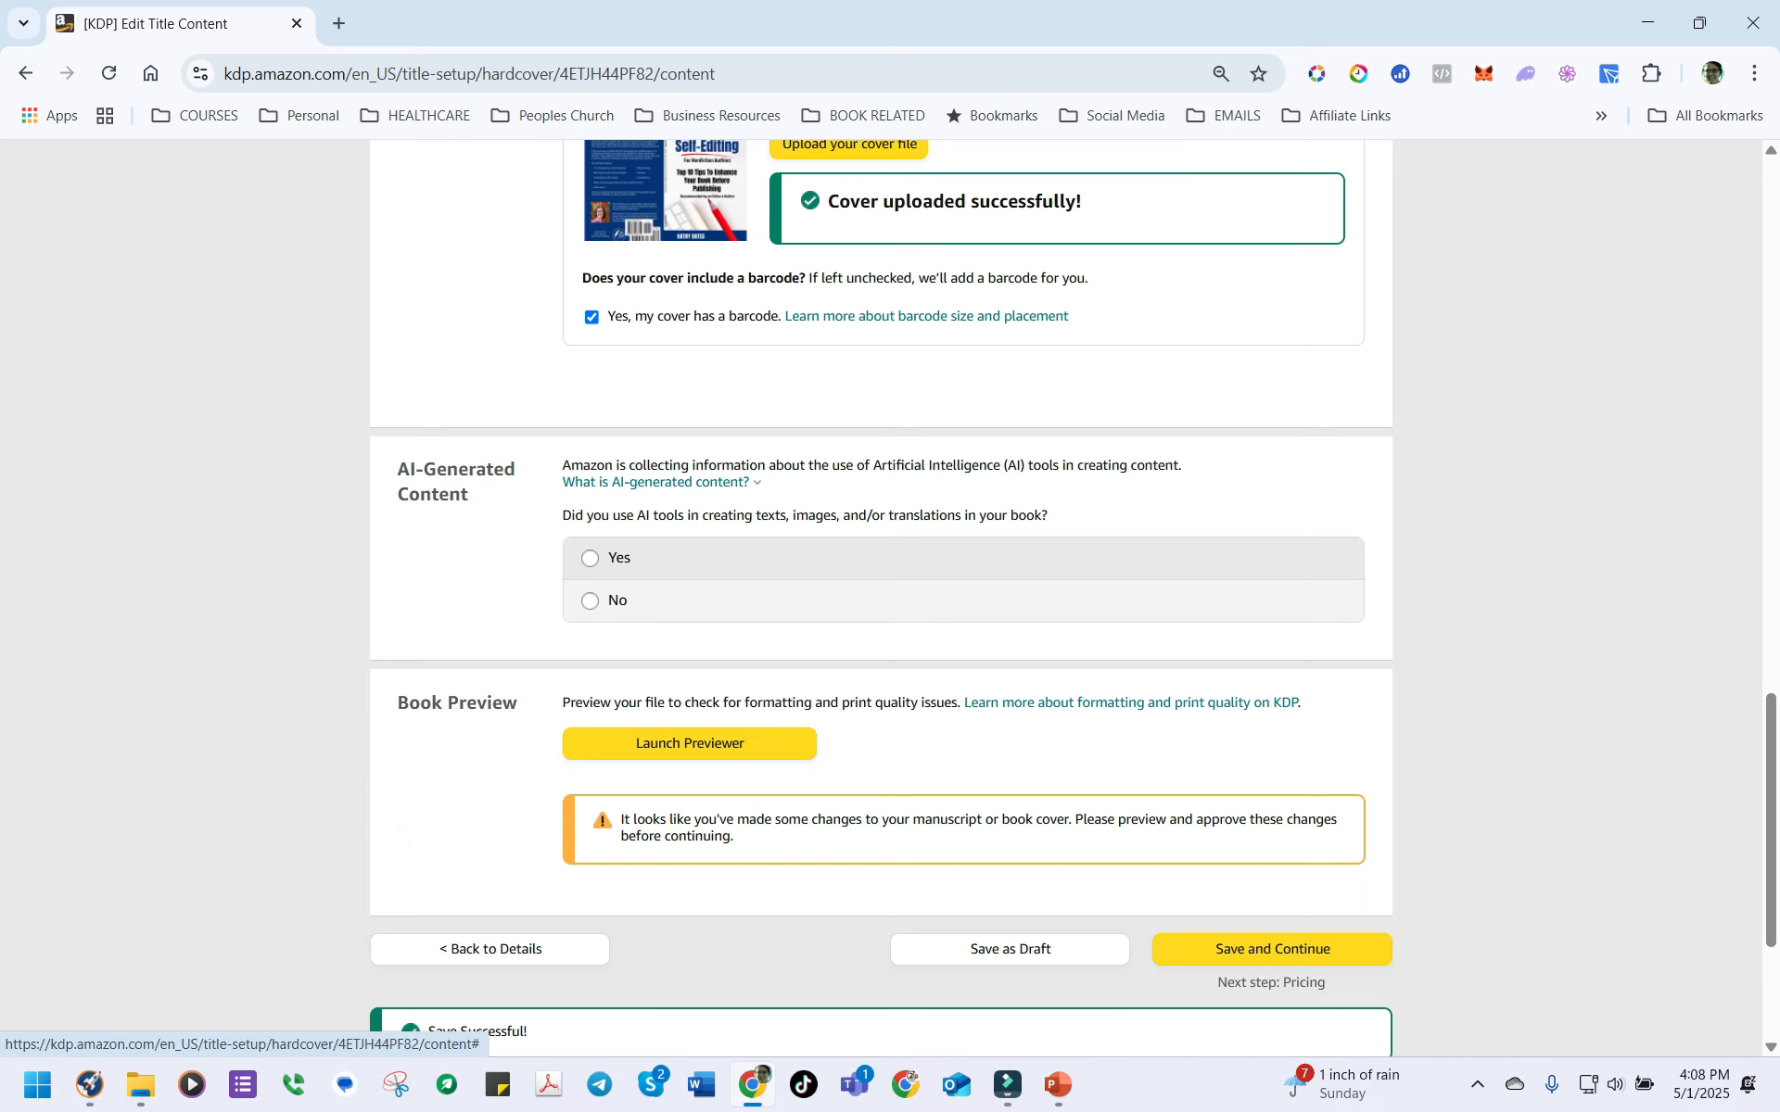
{"action": "left_click", "coordinate": [591, 601]}
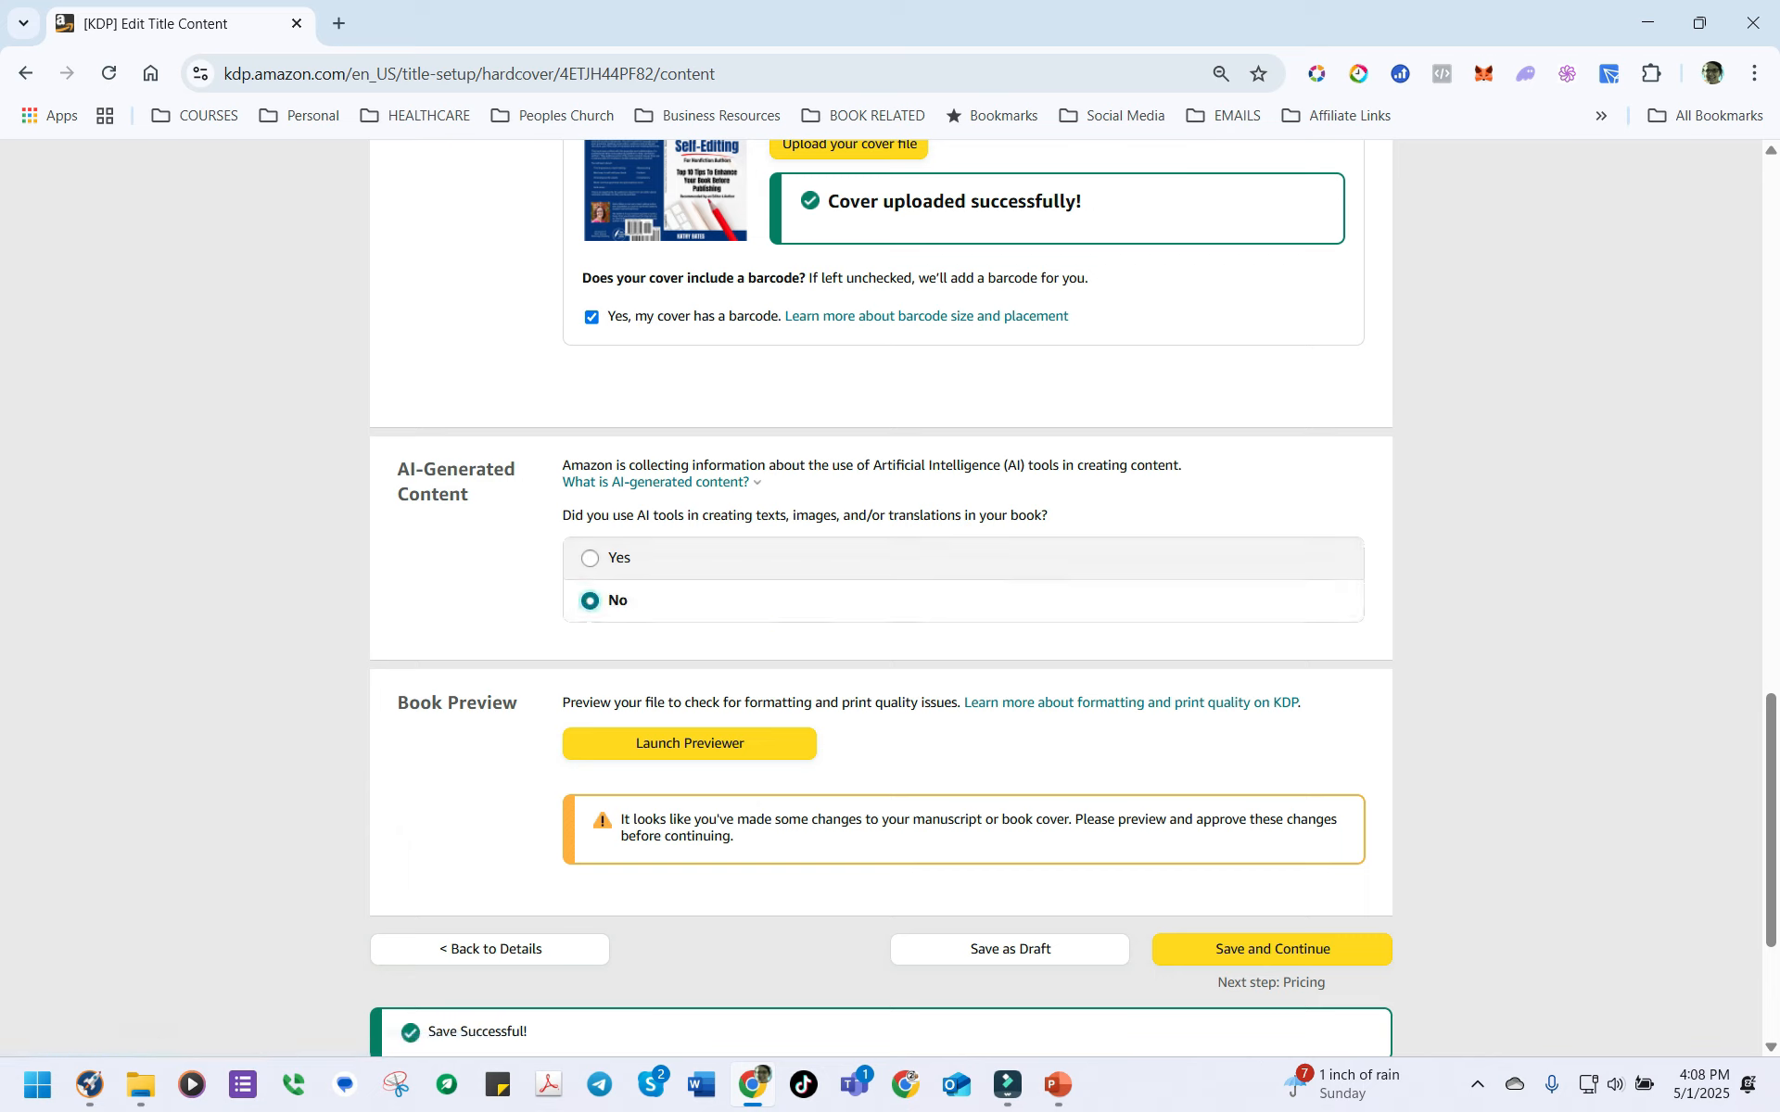
Step: Open the hardcover in the Print Previewer, examine the cover and its quality check issues, and exit the previewer
{"action": "scroll", "coordinate": [880, 598], "scroll_direction": "up", "scroll_amount": 5}
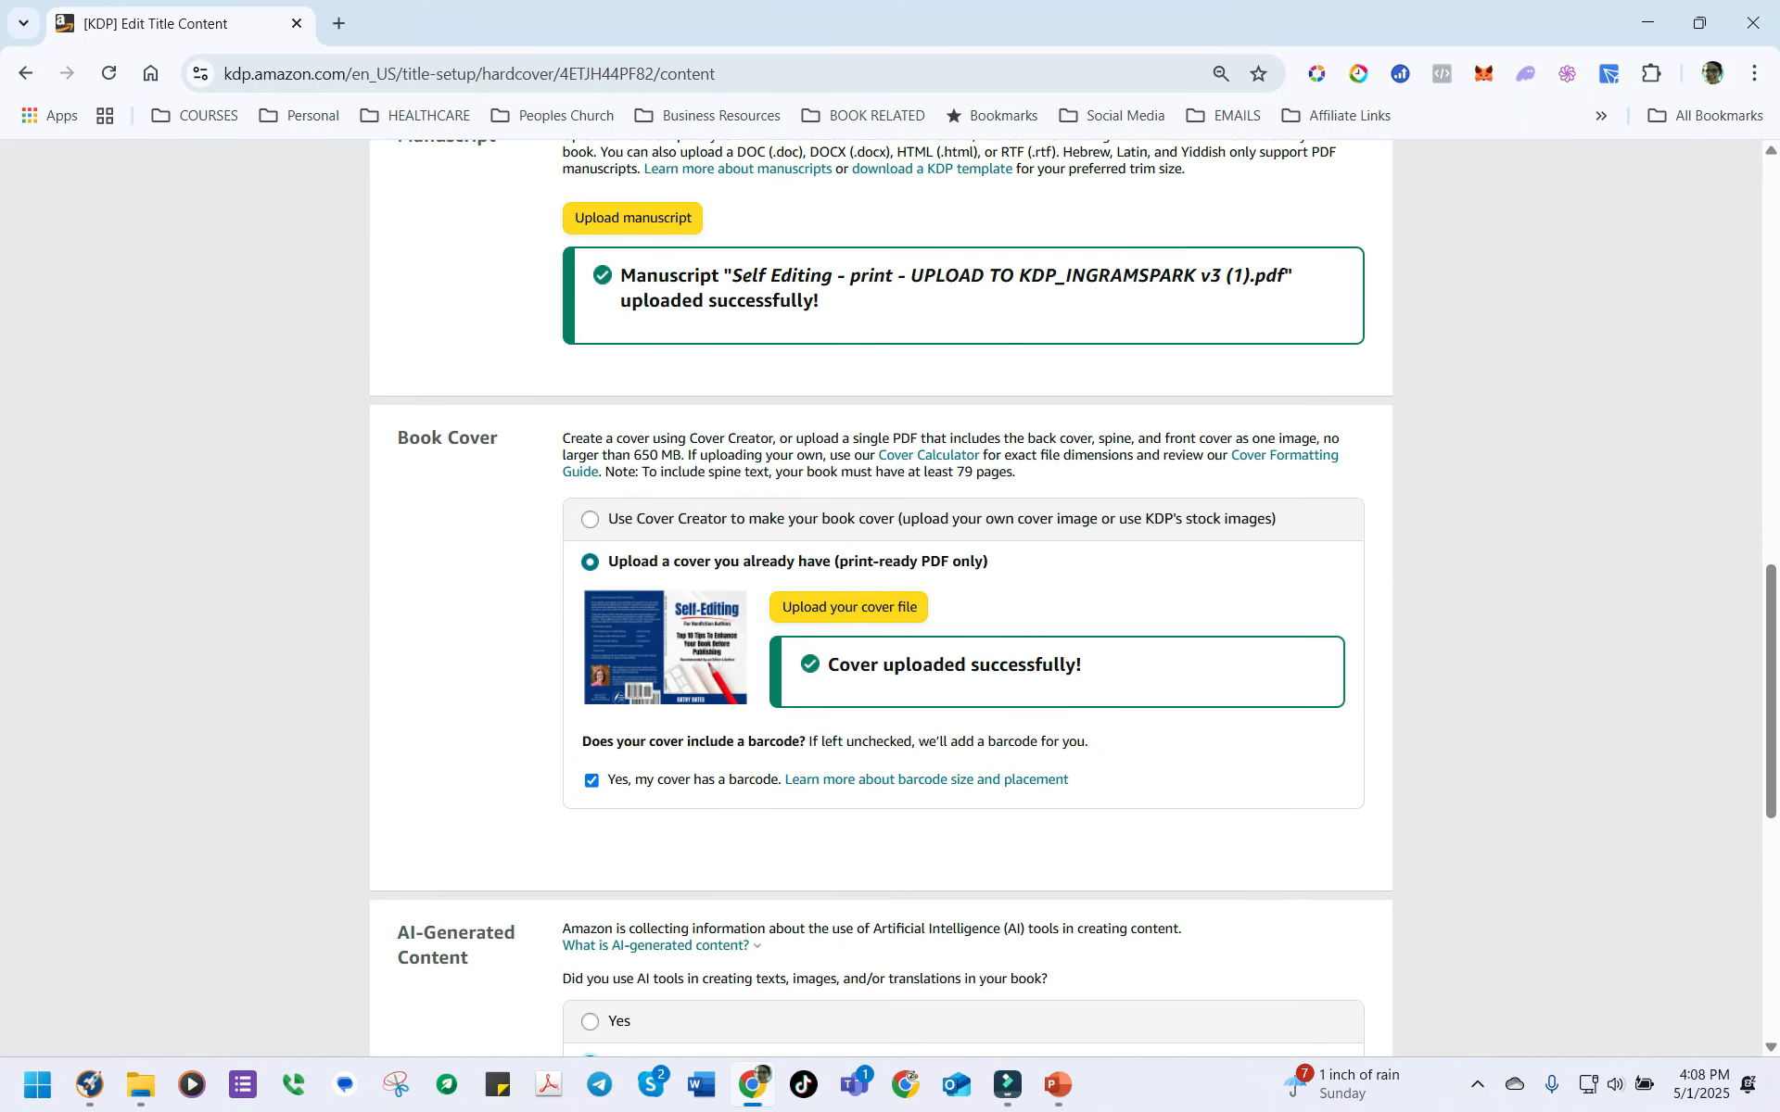
{"action": "scroll", "coordinate": [894, 782], "scroll_direction": "down", "scroll_amount": 4}
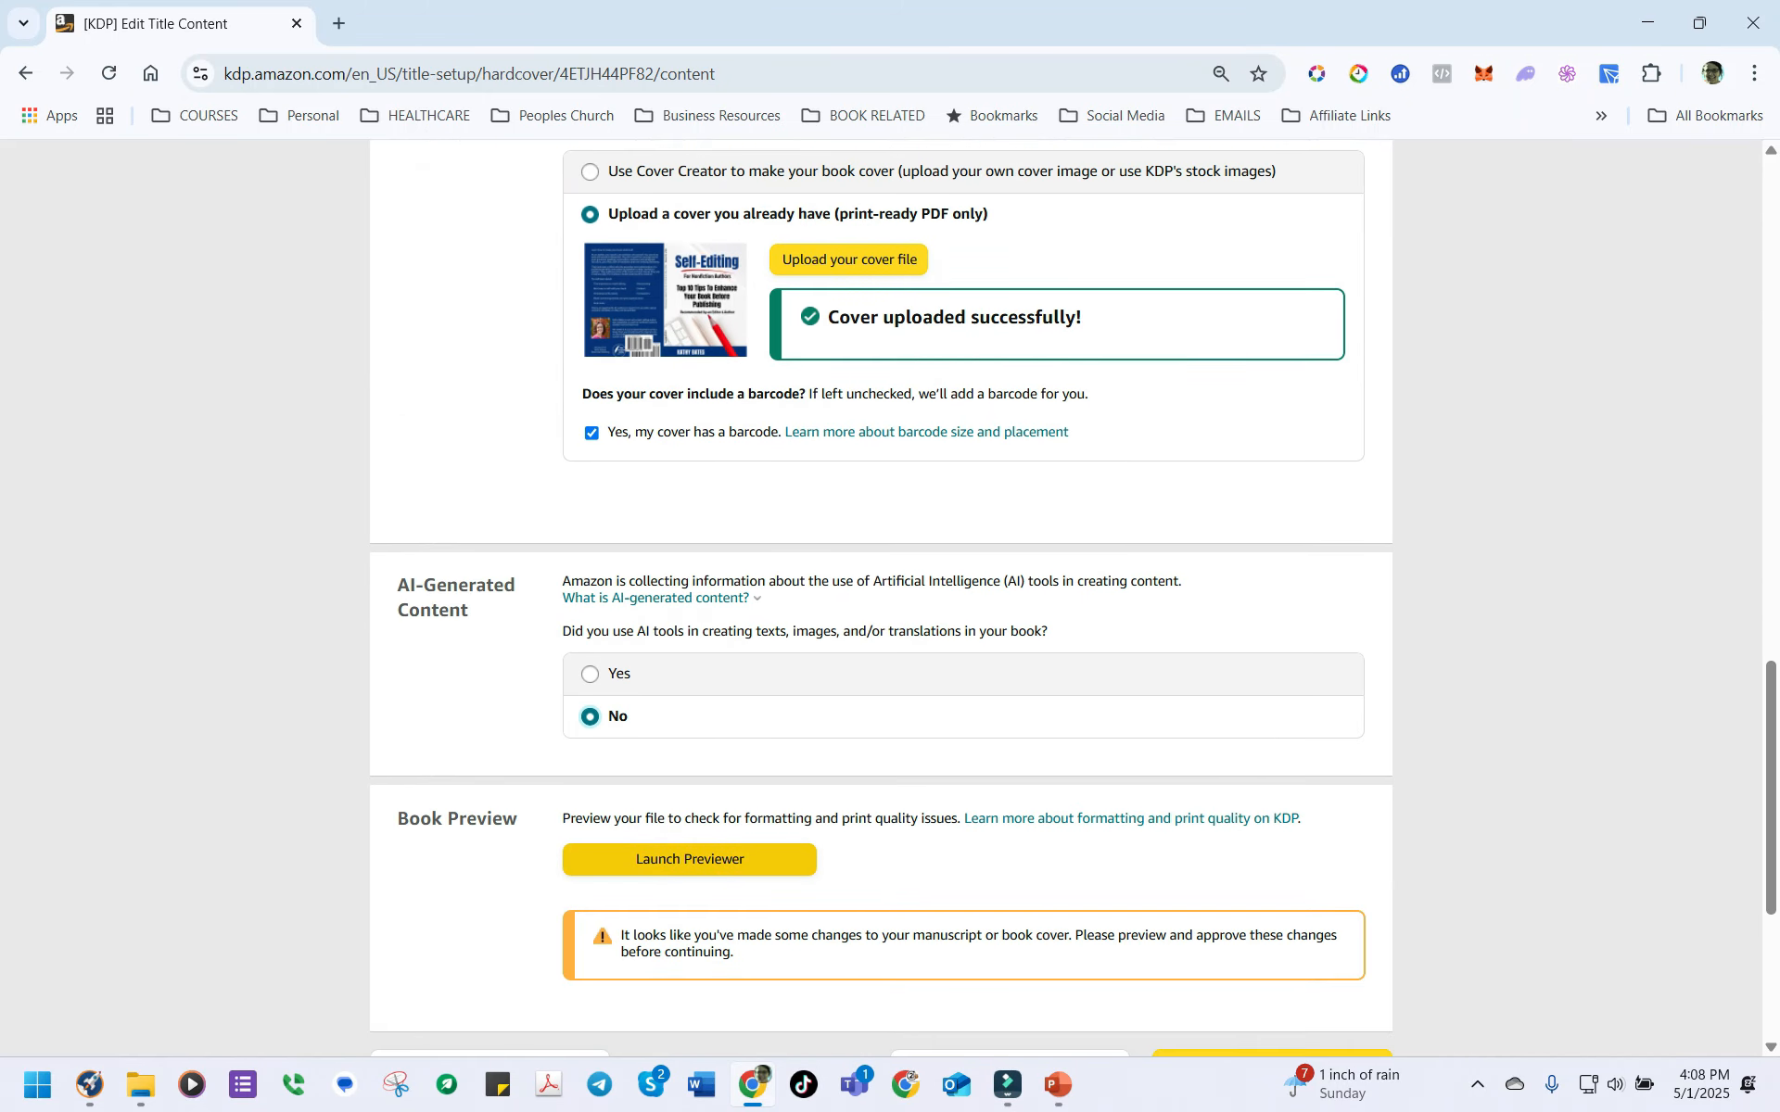
{"action": "left_click", "coordinate": [690, 859]}
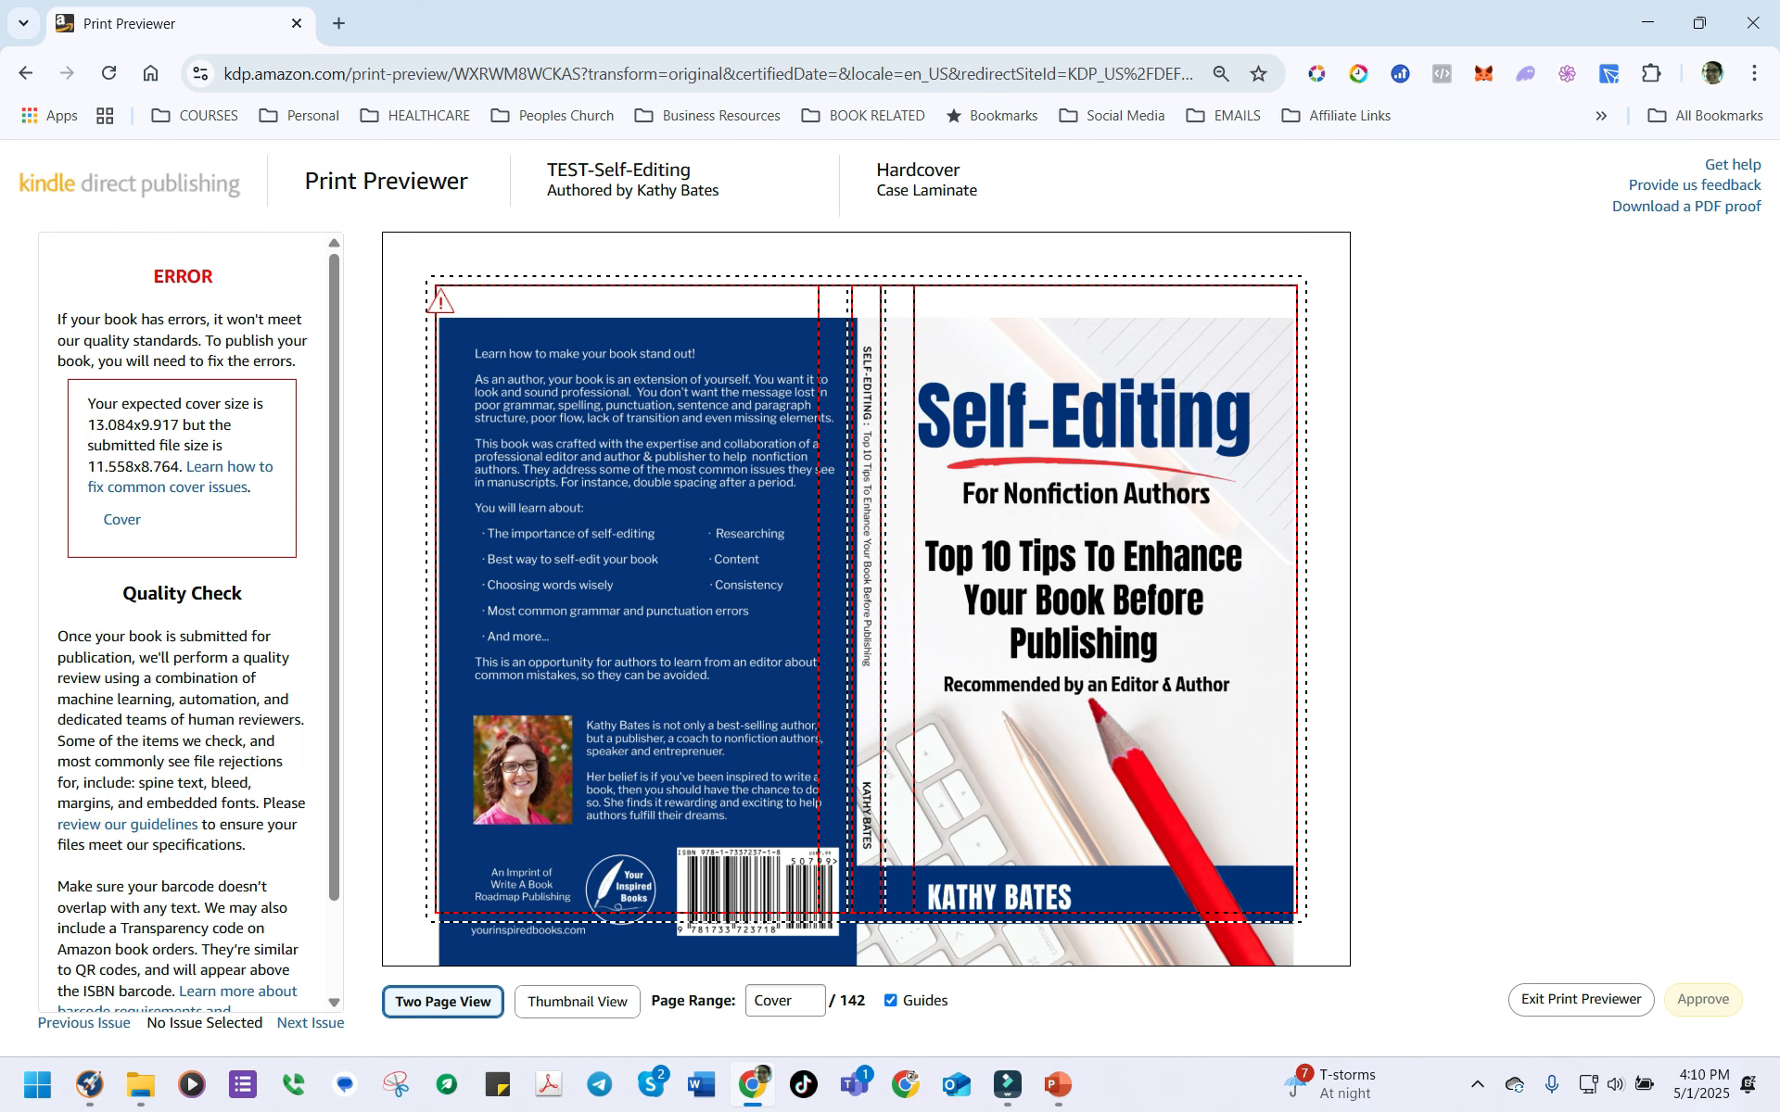
{"action": "scroll", "coordinate": [182, 621], "scroll_direction": "down", "scroll_amount": 1}
{"action": "scroll", "coordinate": [182, 621], "scroll_direction": "up", "scroll_amount": 1}
{"action": "left_click", "coordinate": [1580, 1000]}
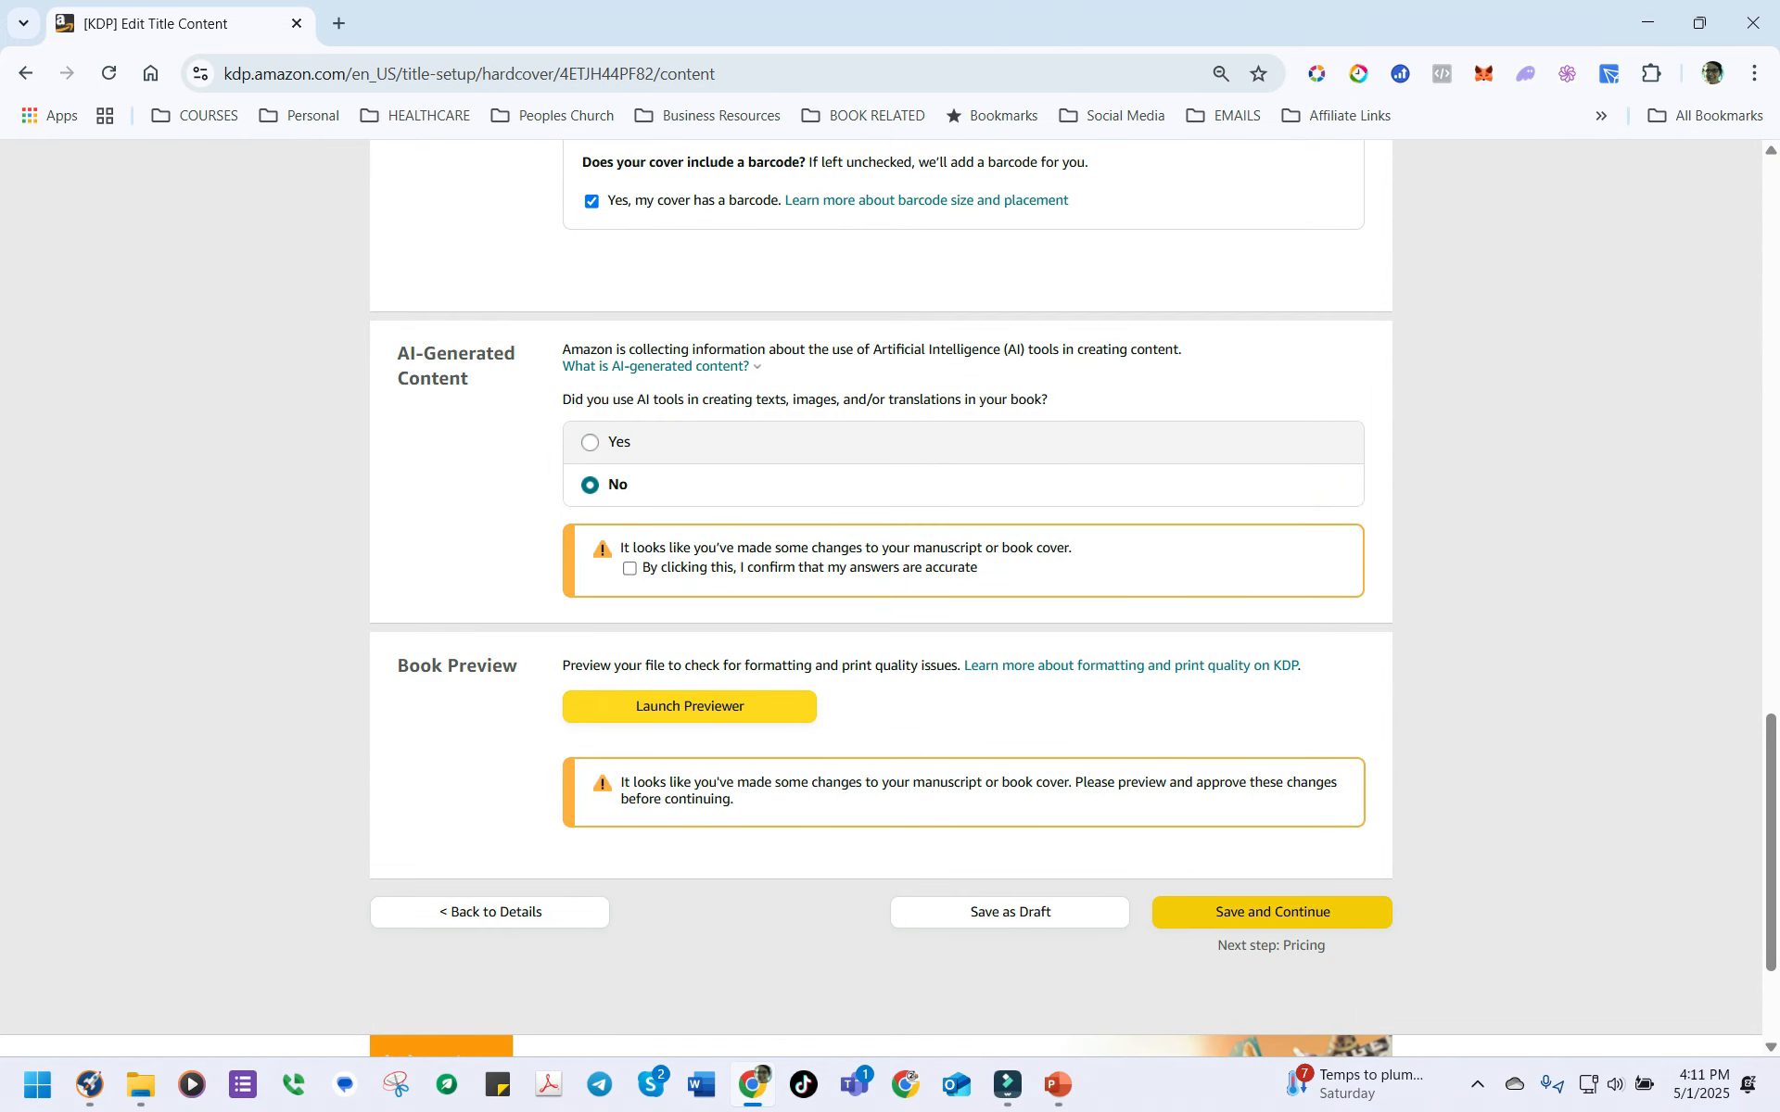
Step: Confirm that the AI-generated content answers are accurate and save the content section to continue to pricing
{"action": "left_click", "coordinate": [1272, 911]}
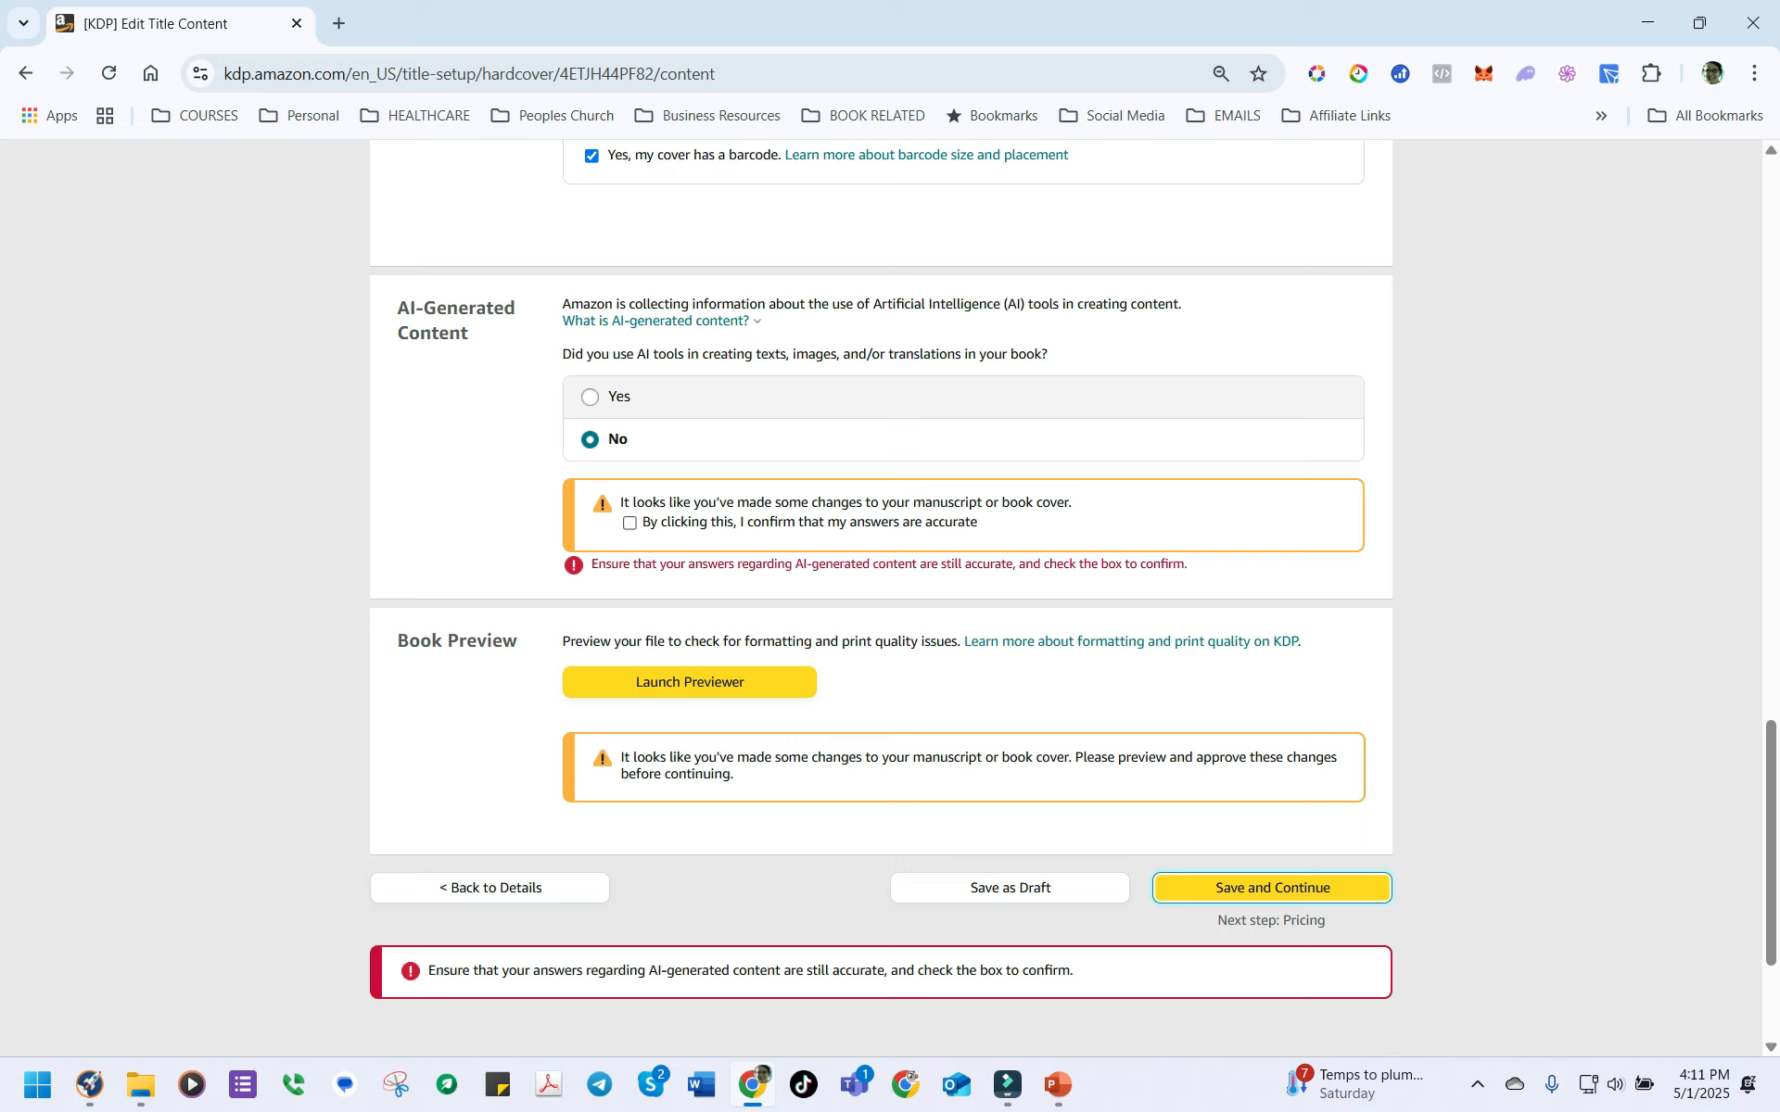
{"action": "left_click", "coordinate": [629, 524]}
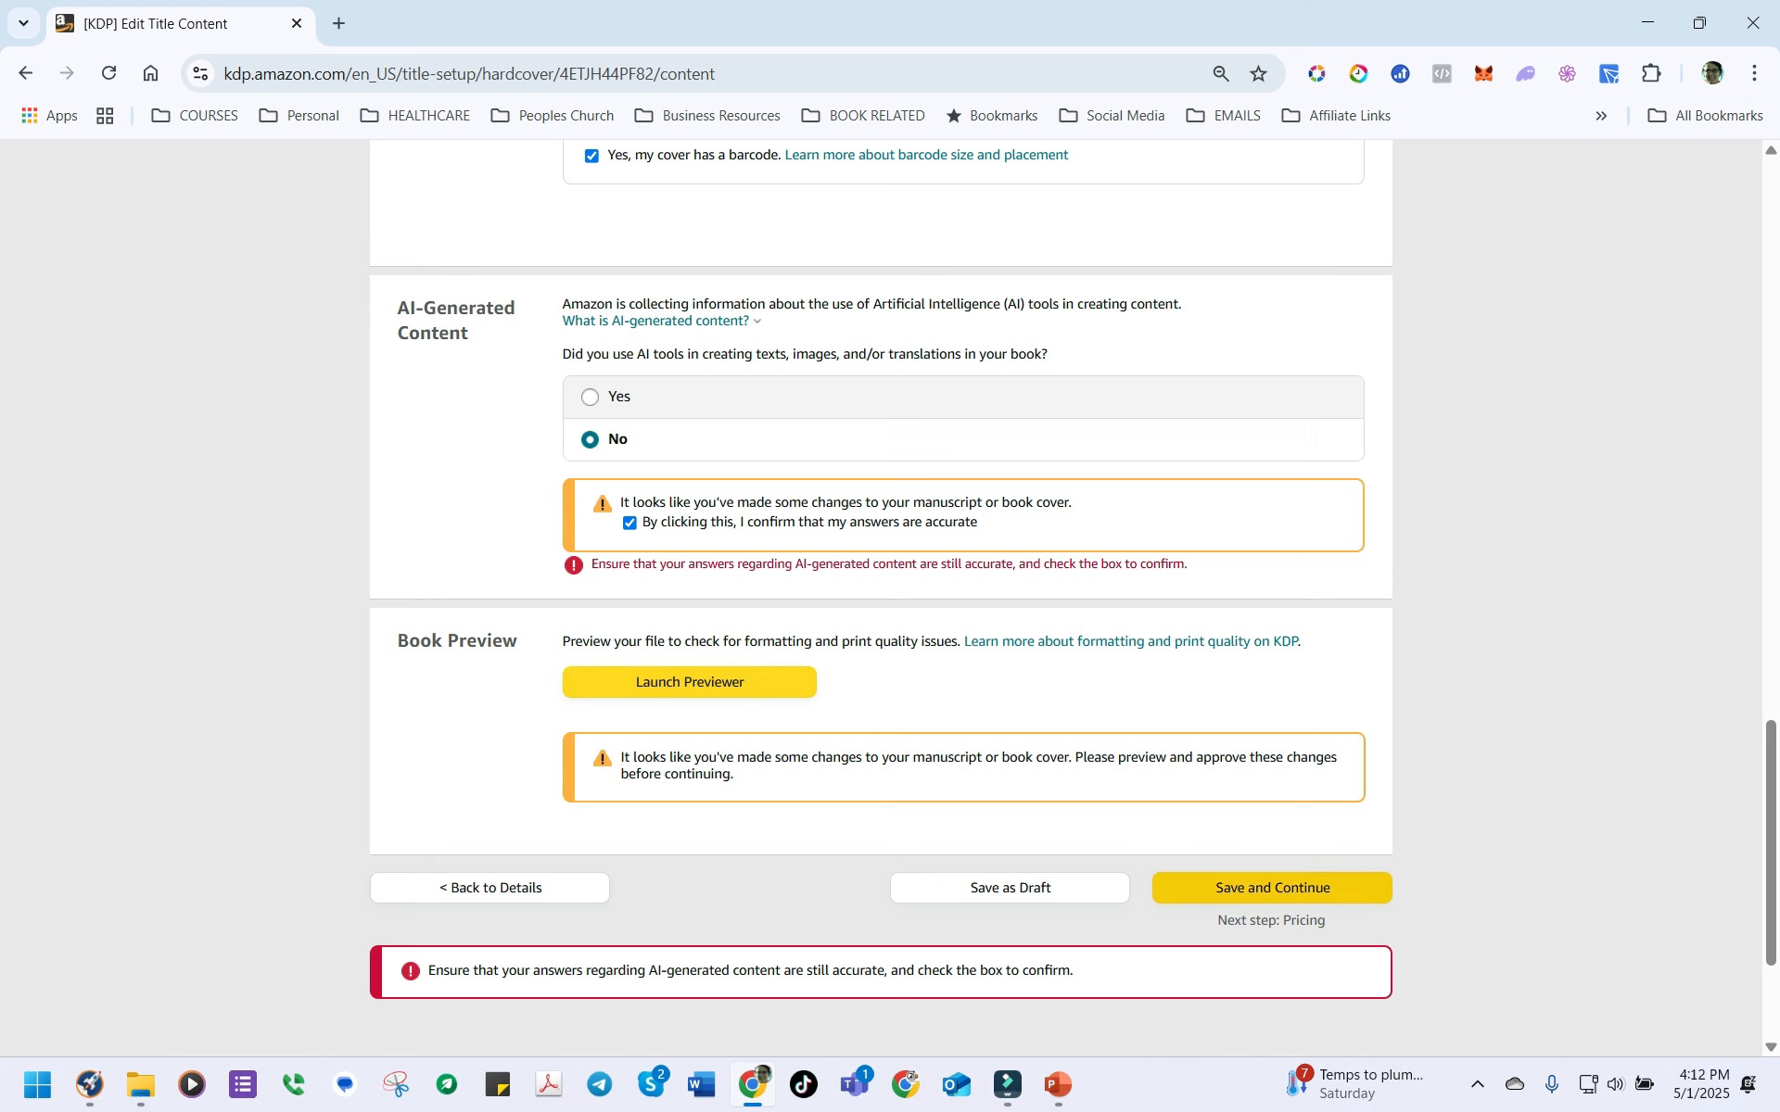
{"action": "left_click", "coordinate": [1272, 887]}
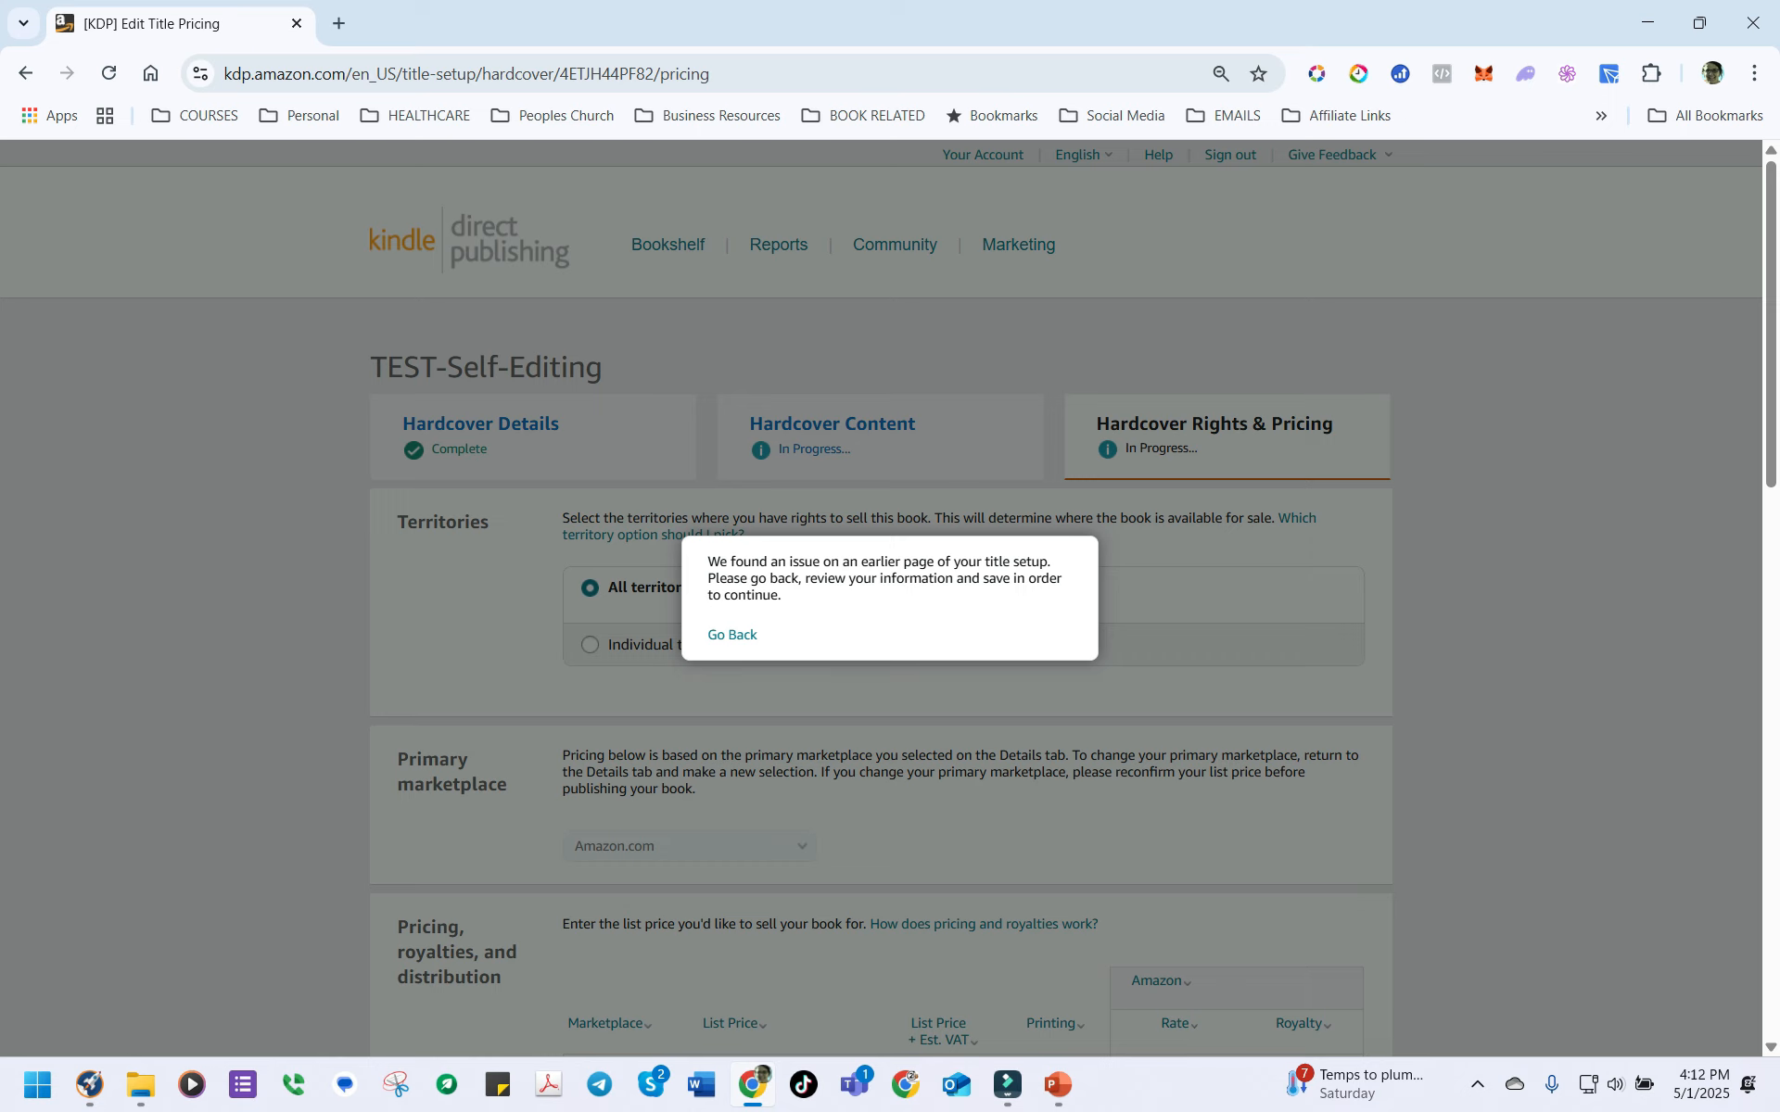
Step: Look through the territories, marketplace pricing and proof request sections, and return to the hardcover content section
{"action": "scroll", "coordinate": [881, 598], "scroll_direction": "down", "scroll_amount": 3}
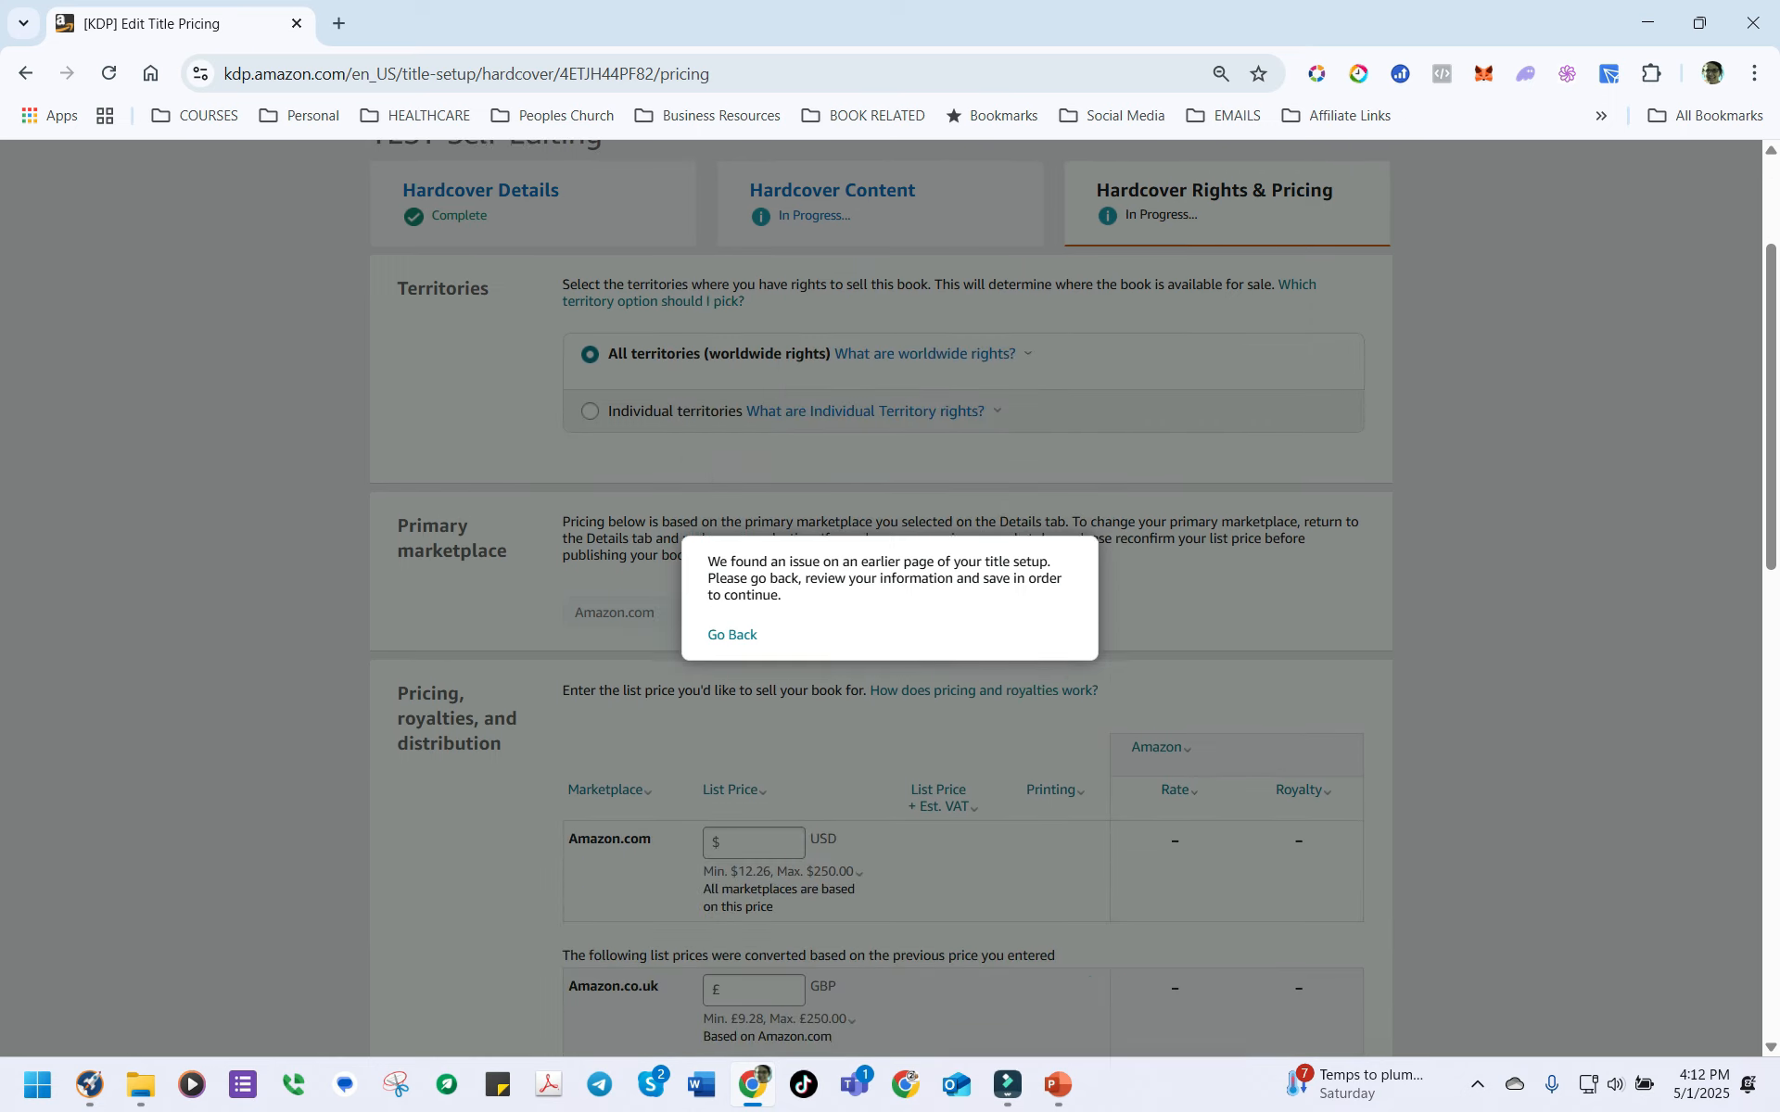
{"action": "scroll", "coordinate": [880, 598], "scroll_direction": "down", "scroll_amount": 1}
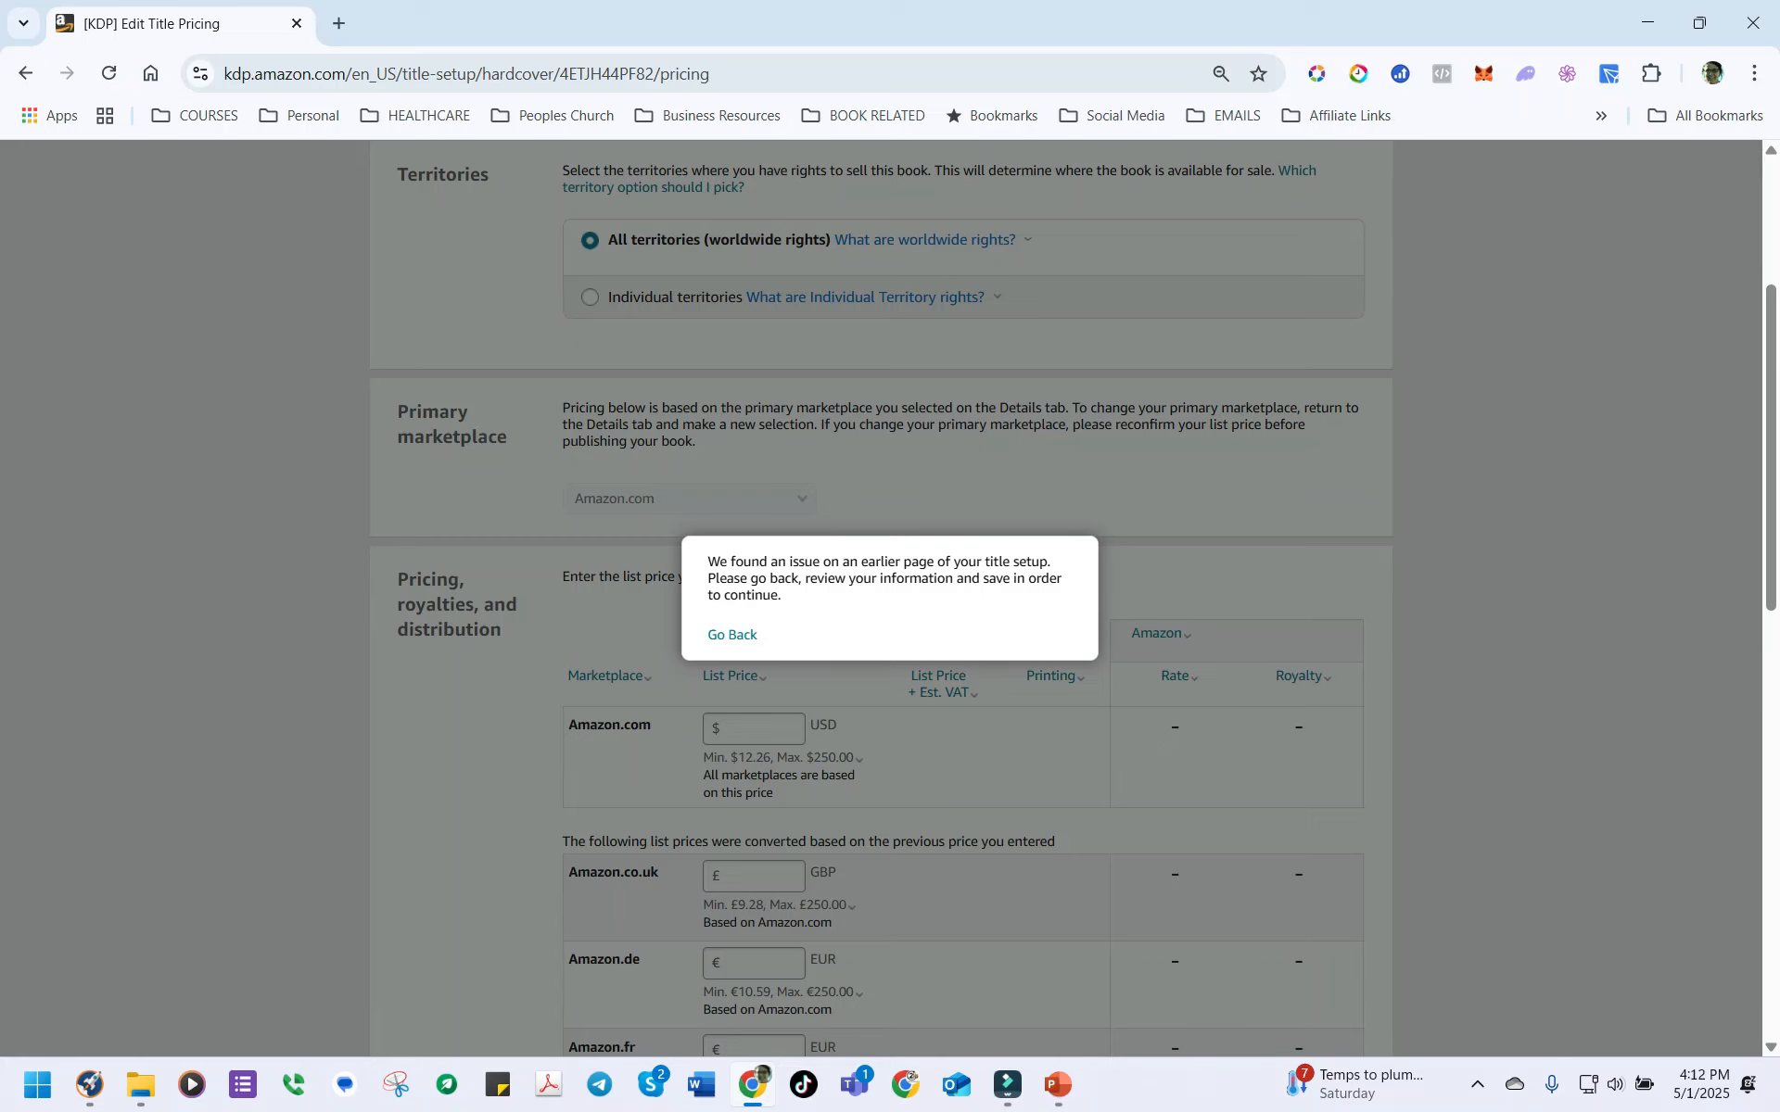
{"action": "scroll", "coordinate": [880, 598], "scroll_direction": "up", "scroll_amount": 1}
{"action": "scroll", "coordinate": [880, 598], "scroll_direction": "down", "scroll_amount": 10}
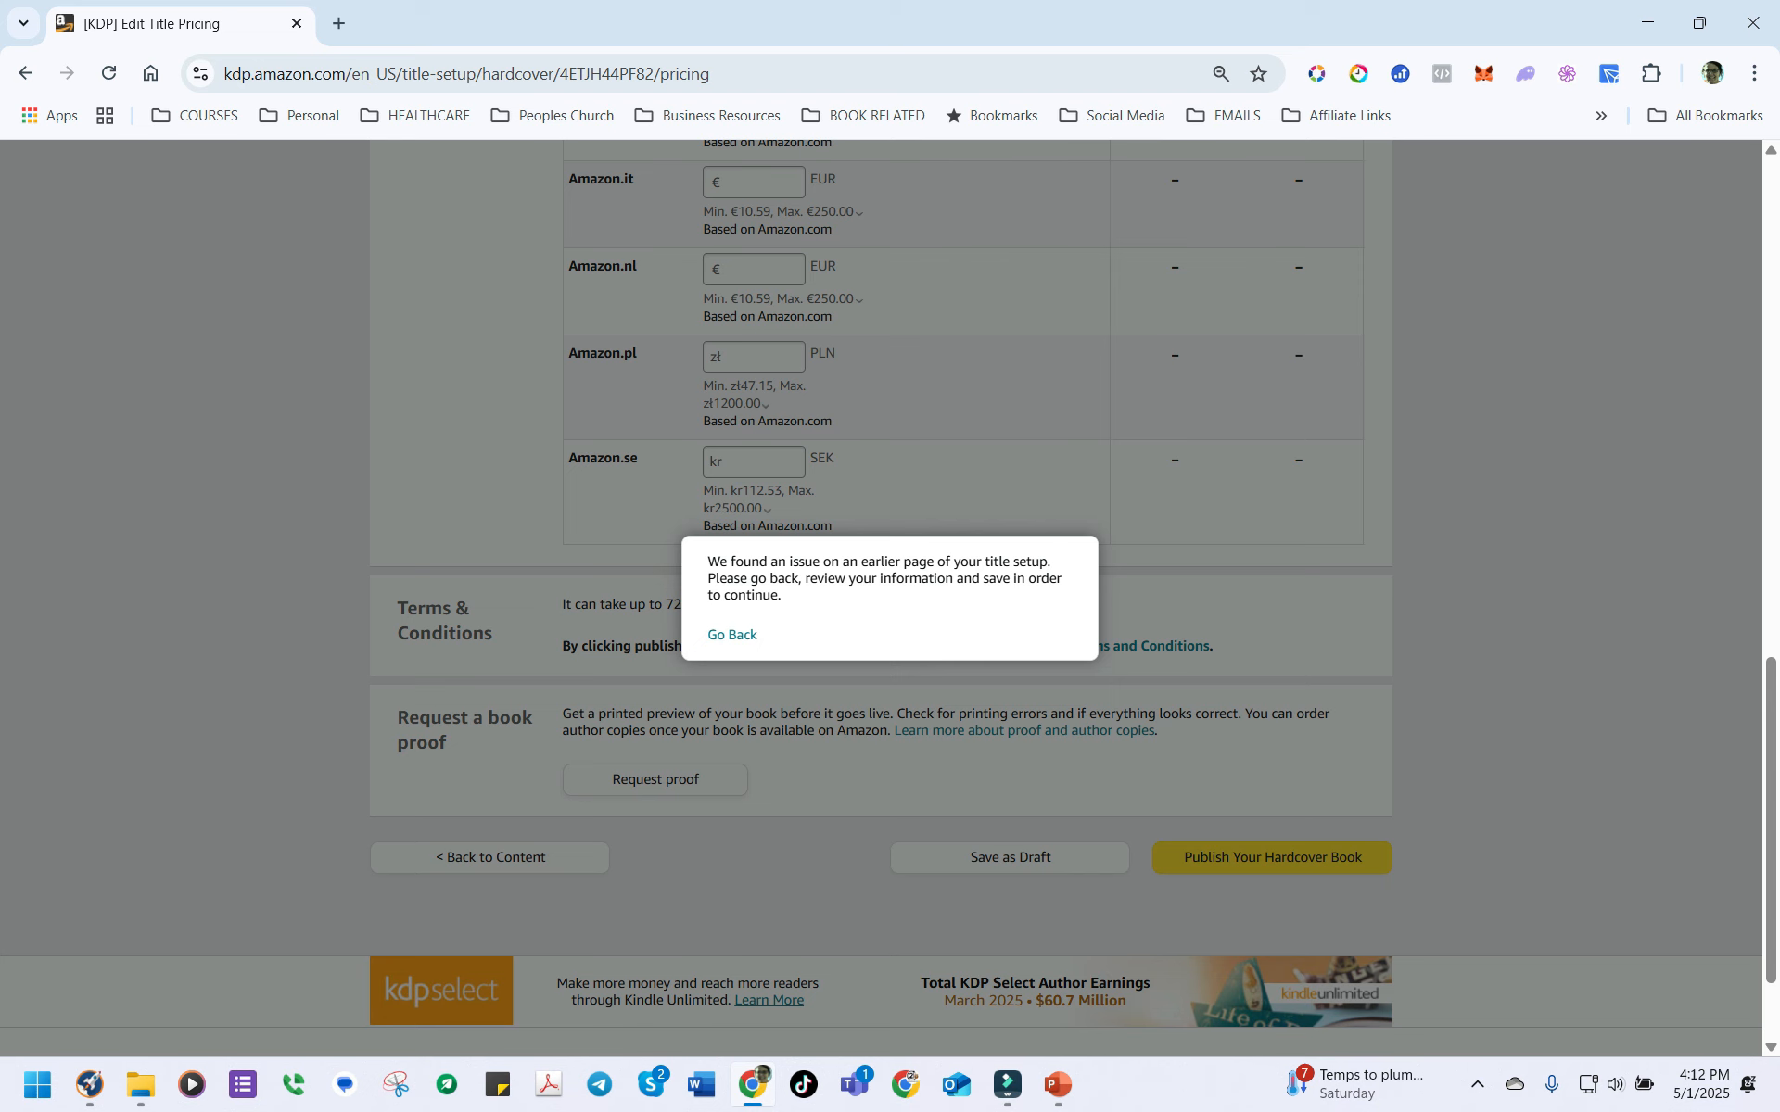
{"action": "left_click", "coordinate": [732, 635]}
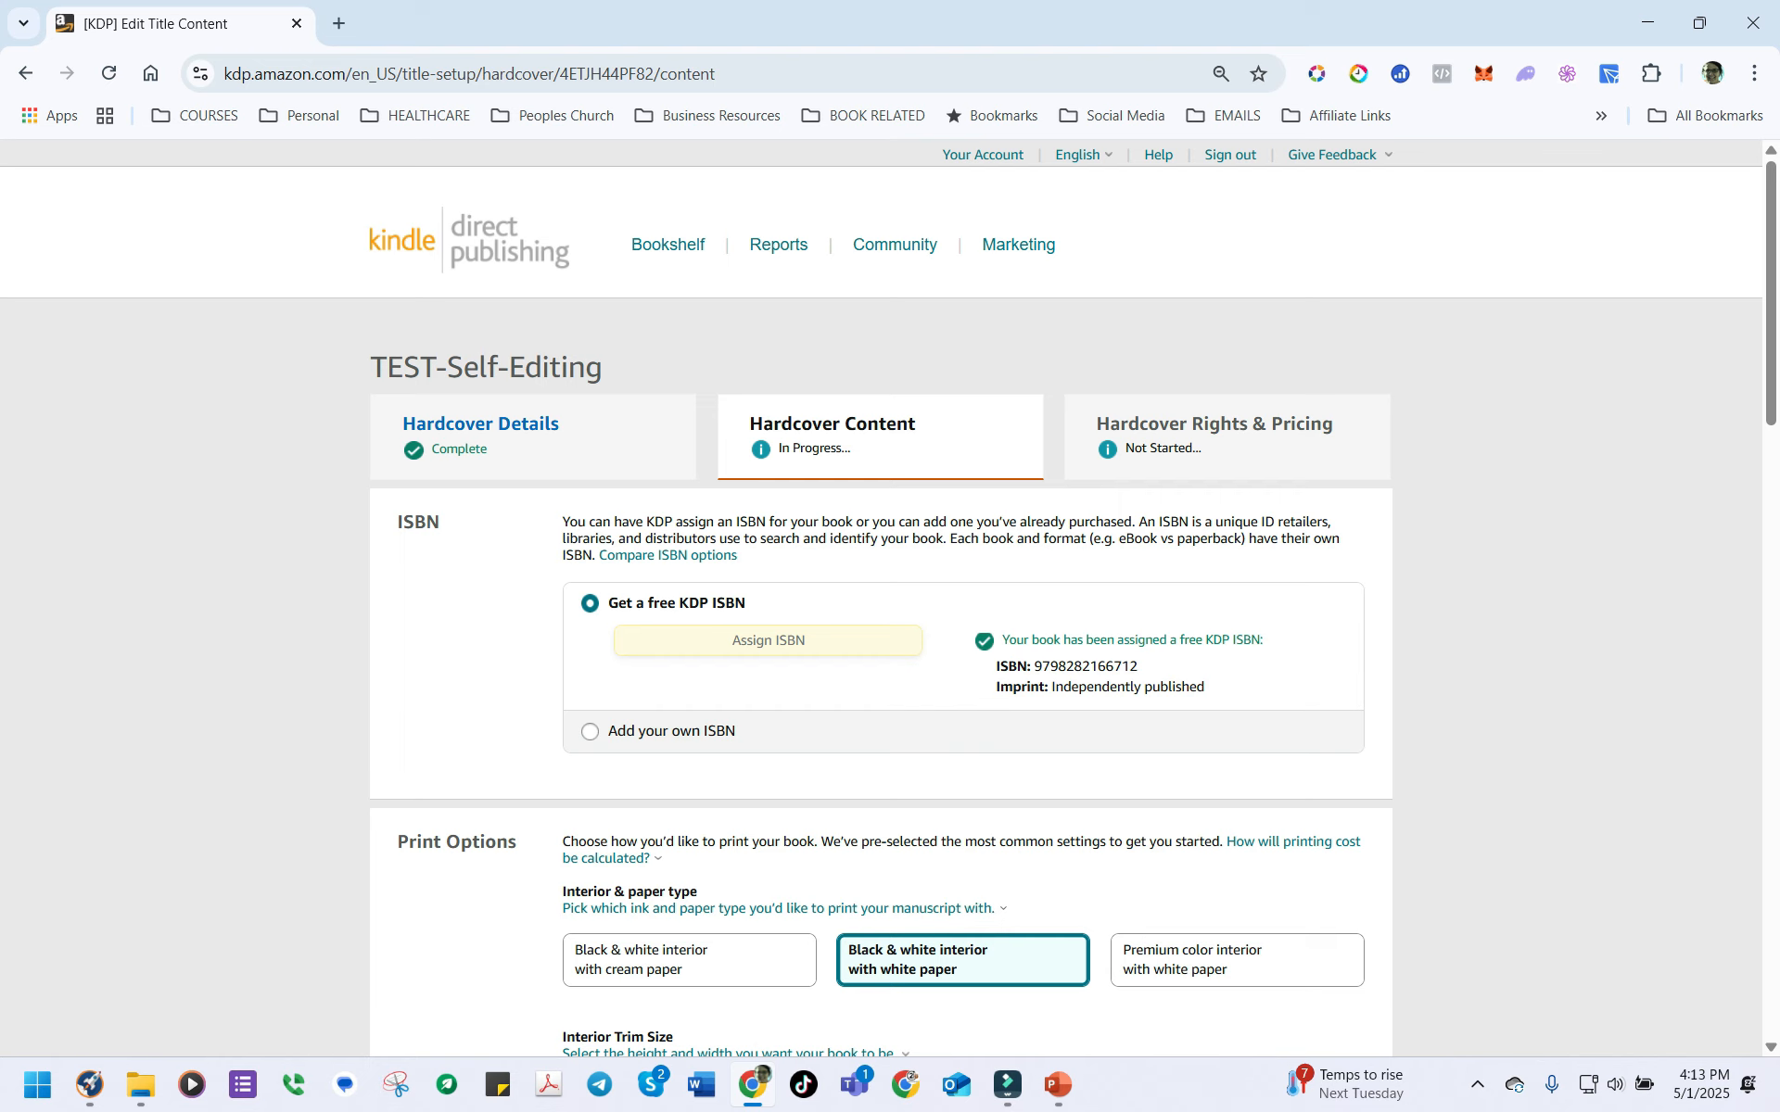
{"action": "scroll", "coordinate": [880, 603], "scroll_direction": "down", "scroll_amount": 3}
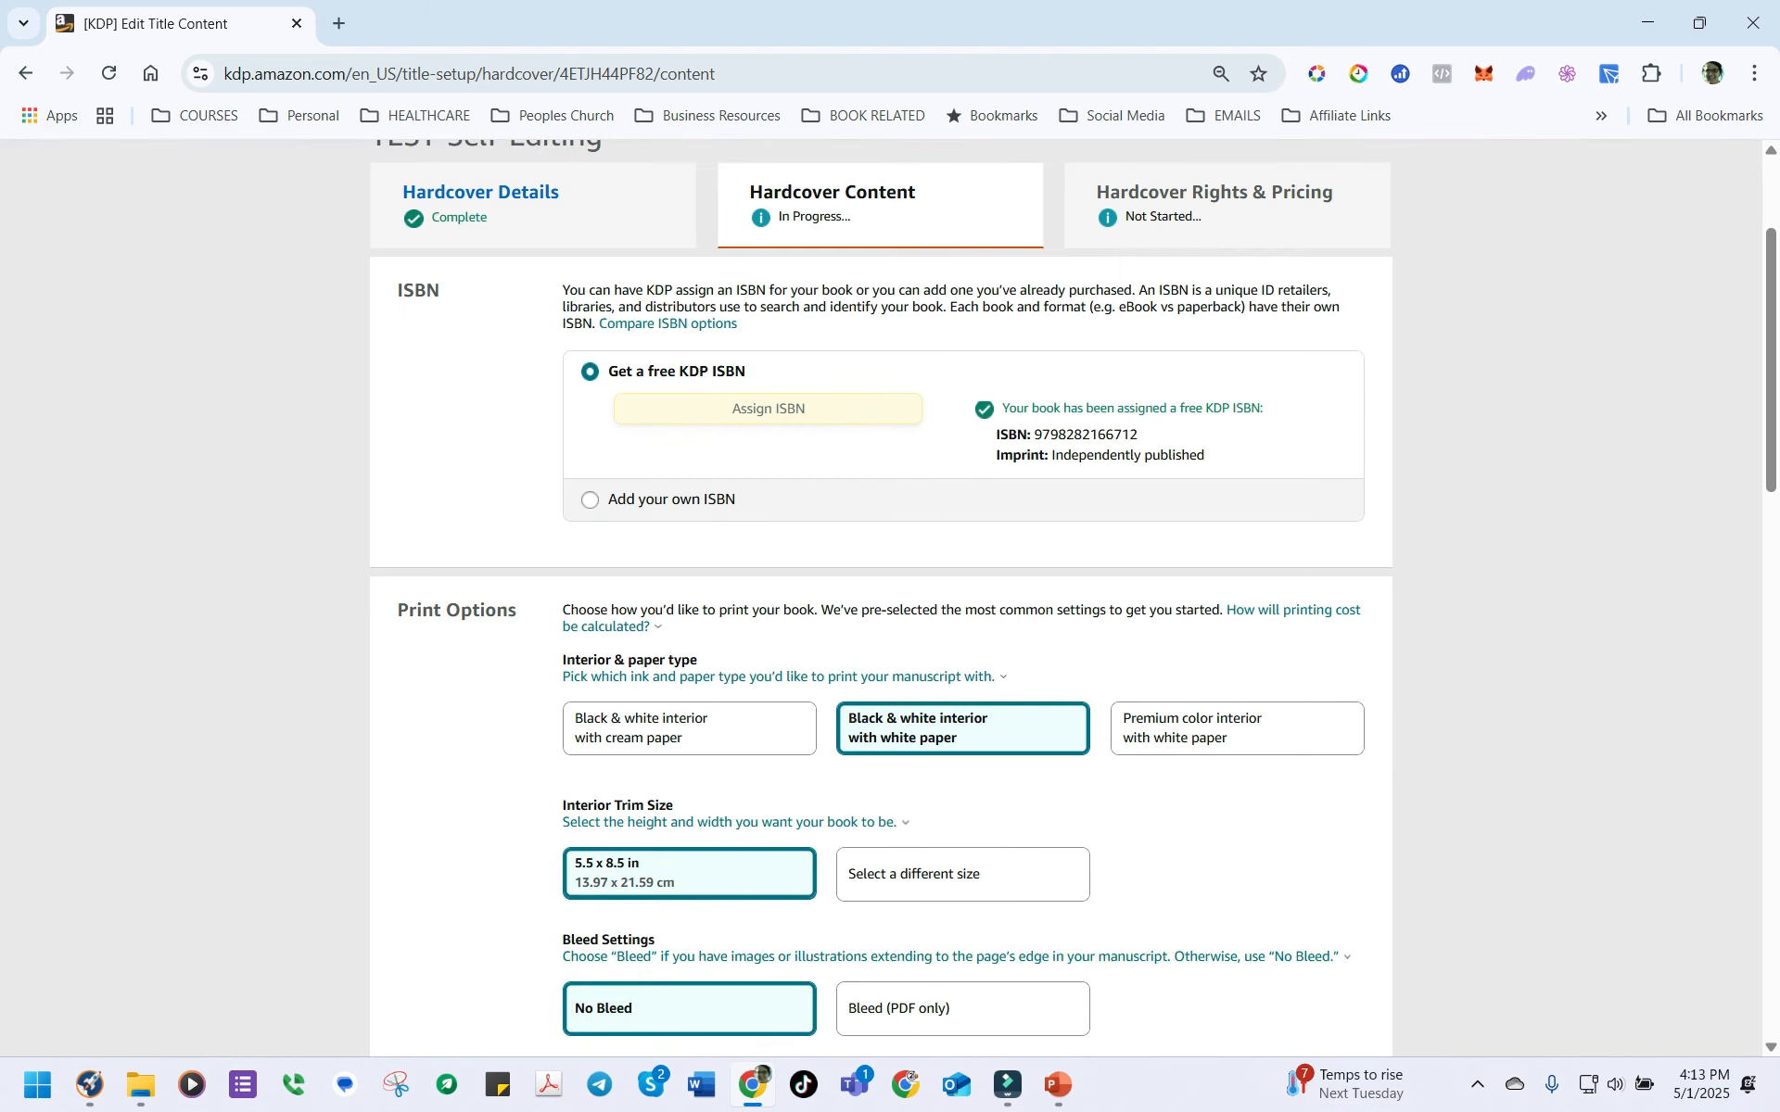
{"action": "scroll", "coordinate": [880, 603], "scroll_direction": "up", "scroll_amount": 3}
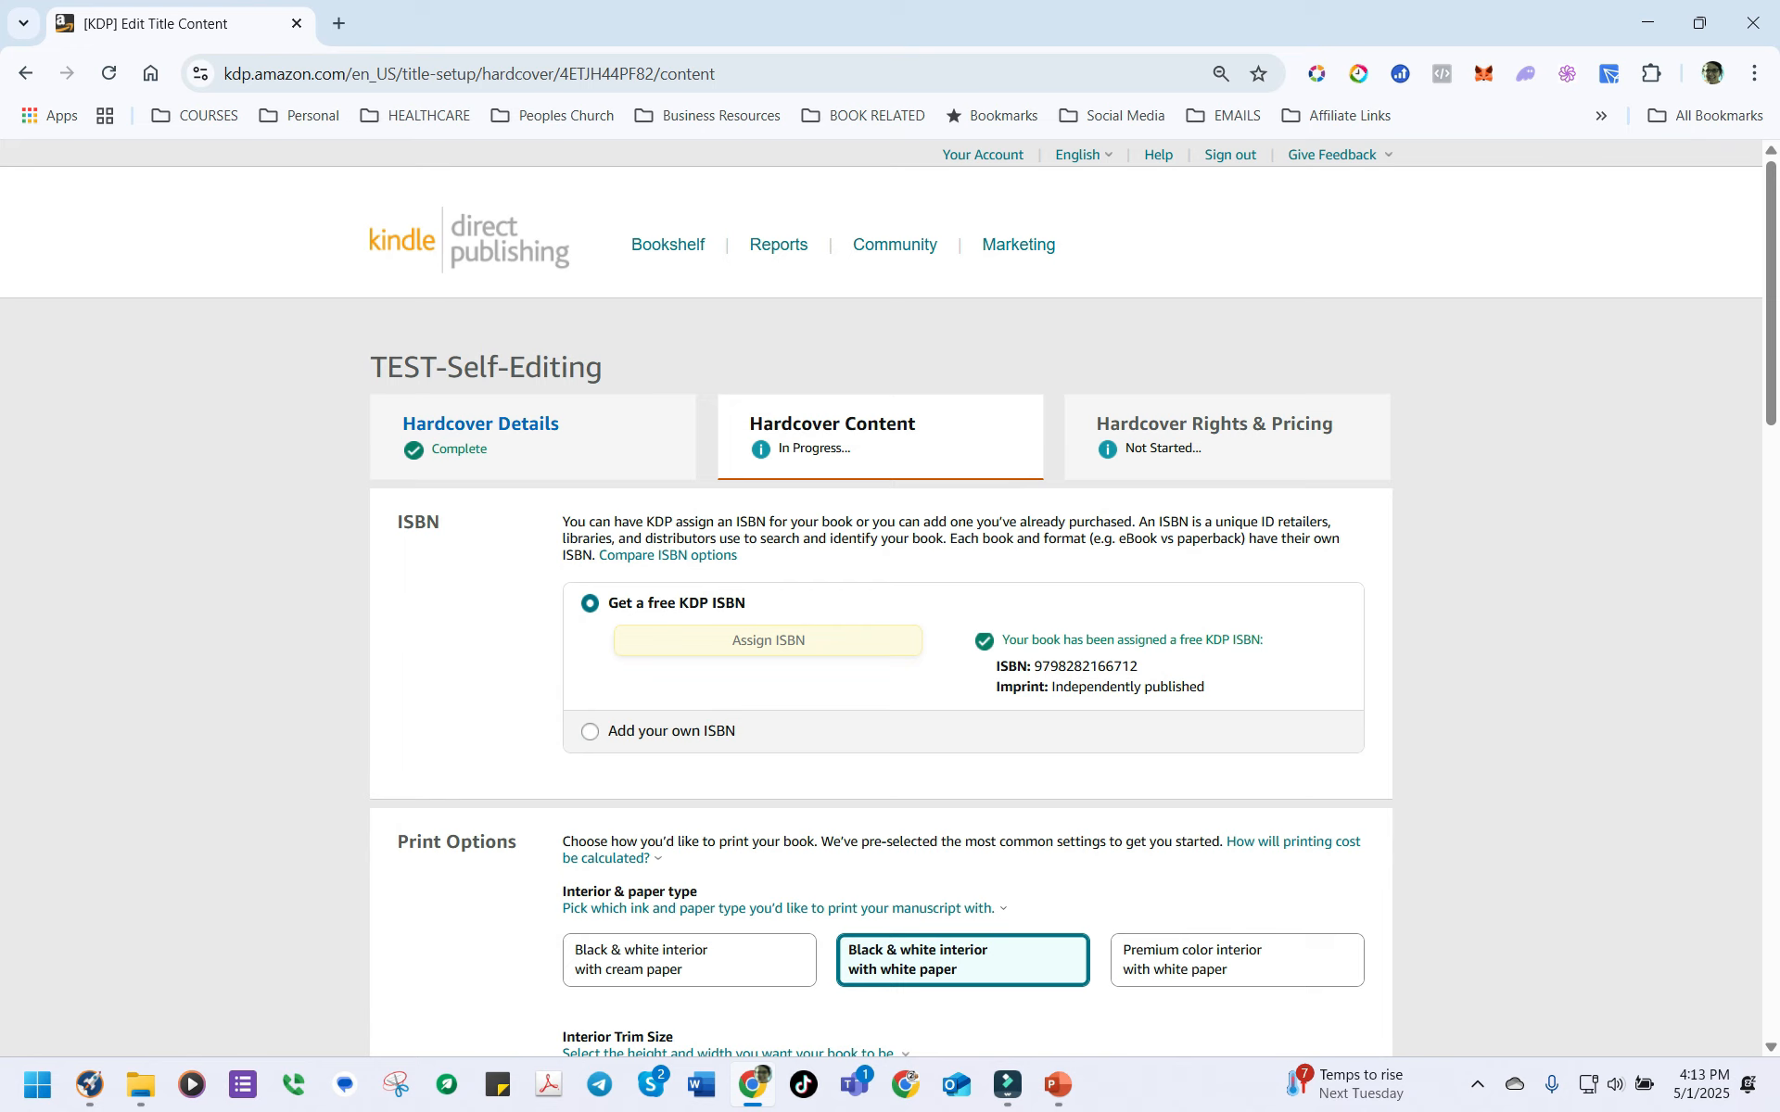